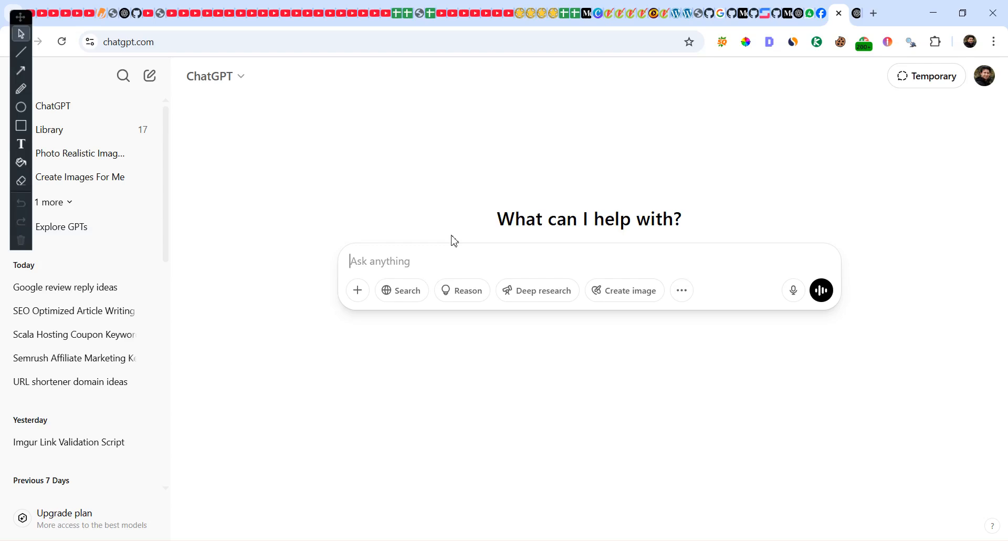
Submit the prompt "write few diff b/w keywords optimized article & semantically optimized article".
{"action": "type", "text": "write few diff b"}
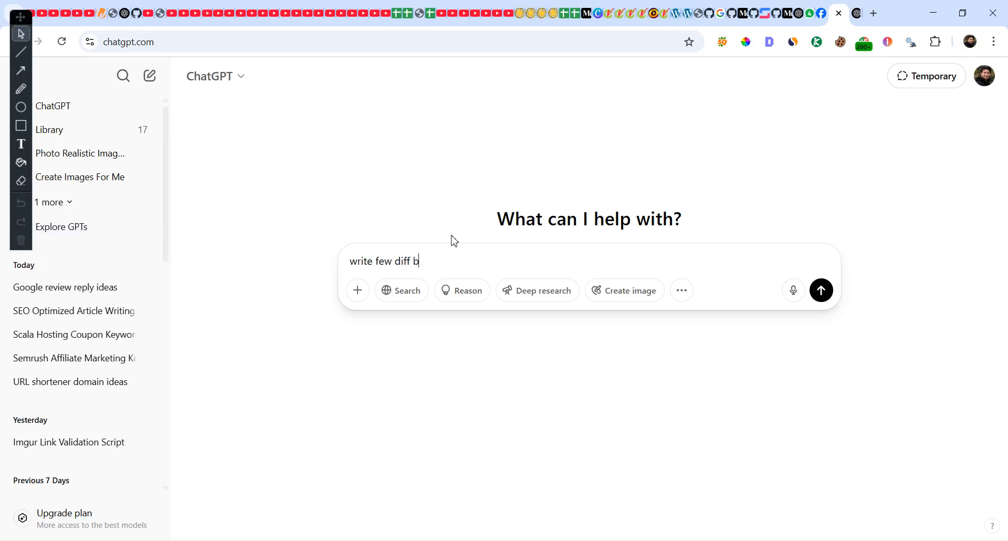
{"action": "type", "text": "/w keywords optimized article &"}
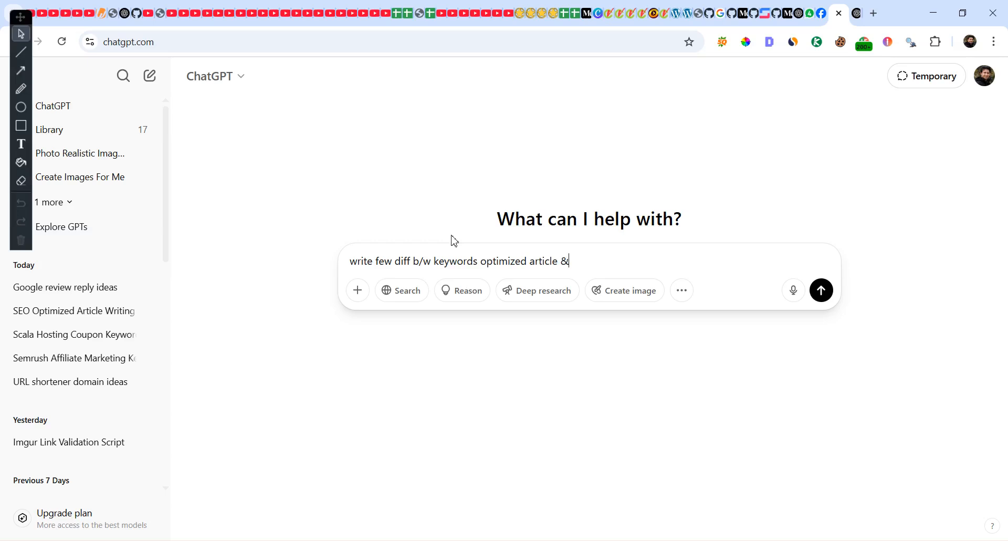
{"action": "type", "text": " semantically"}
{"action": "type", "text": " optimized ar"}
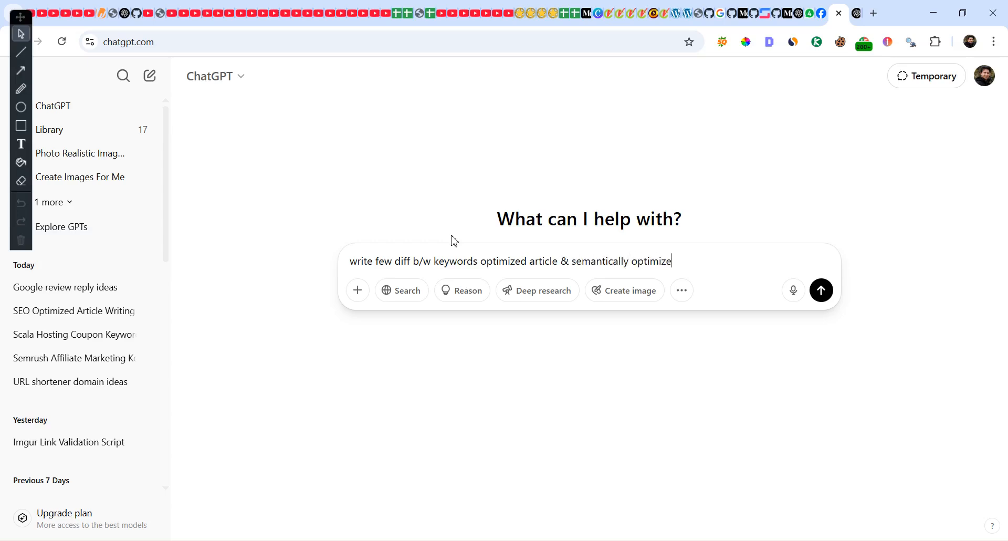
{"action": "type", "text": "tic;"}
{"action": "type", "text": "e"}
{"action": "key", "text": "Return"}
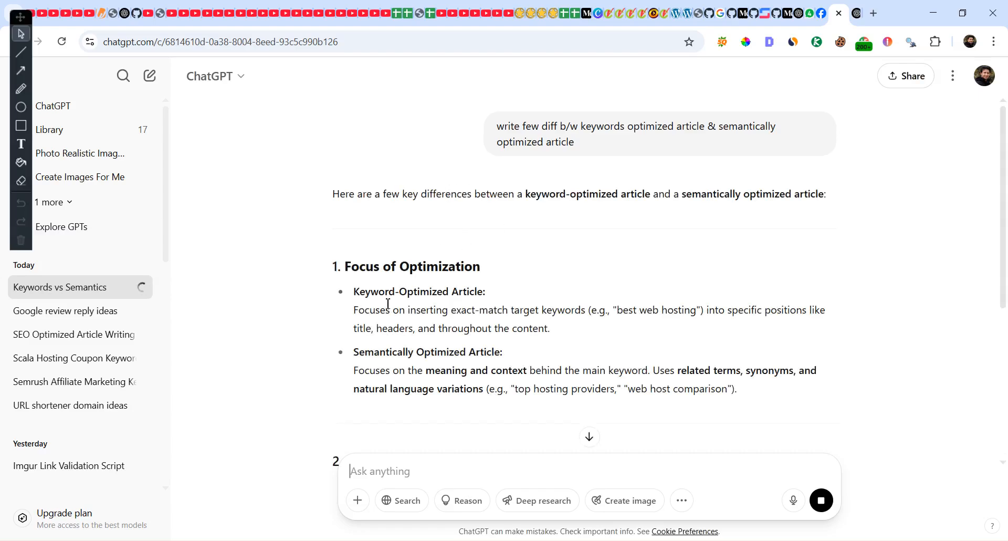
Read the answer's comparison of keyword-optimized and semantically optimized articles, covering focus of optimization, writing style and the example sentences.
{"action": "left_click_drag", "start_coordinate": [386, 309], "coordinate": [680, 309]}
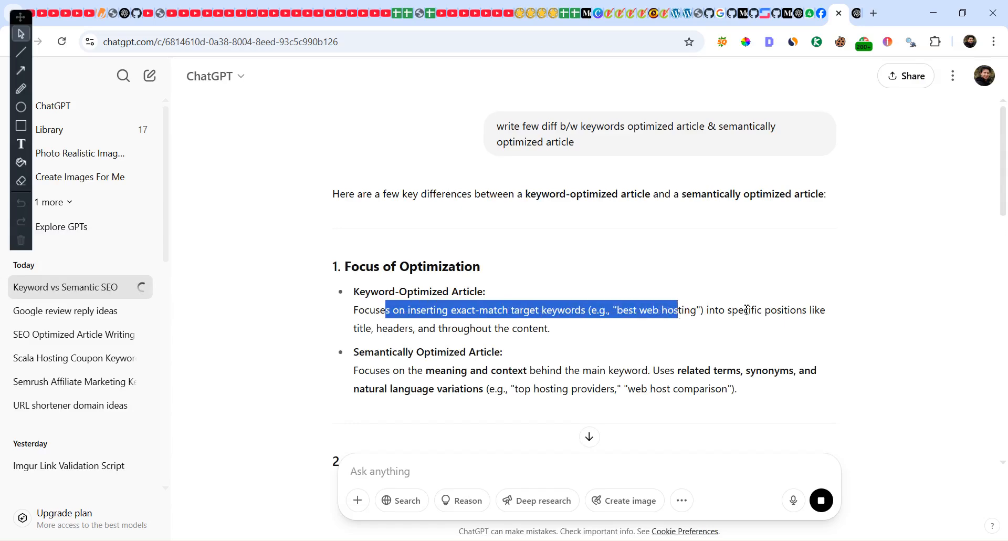
{"action": "left_click_drag", "start_coordinate": [745, 310], "coordinate": [751, 310]}
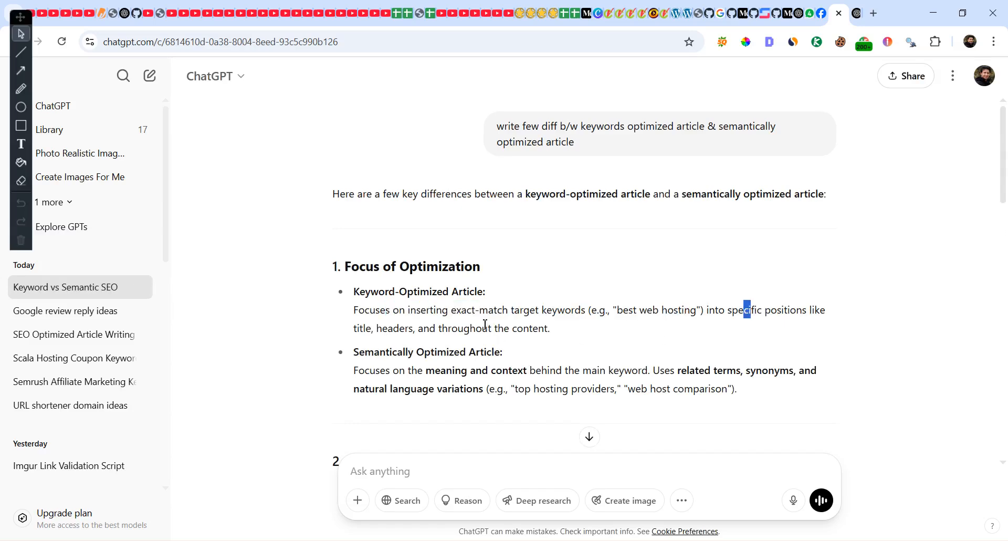
{"action": "left_click_drag", "start_coordinate": [399, 328], "coordinate": [447, 328]}
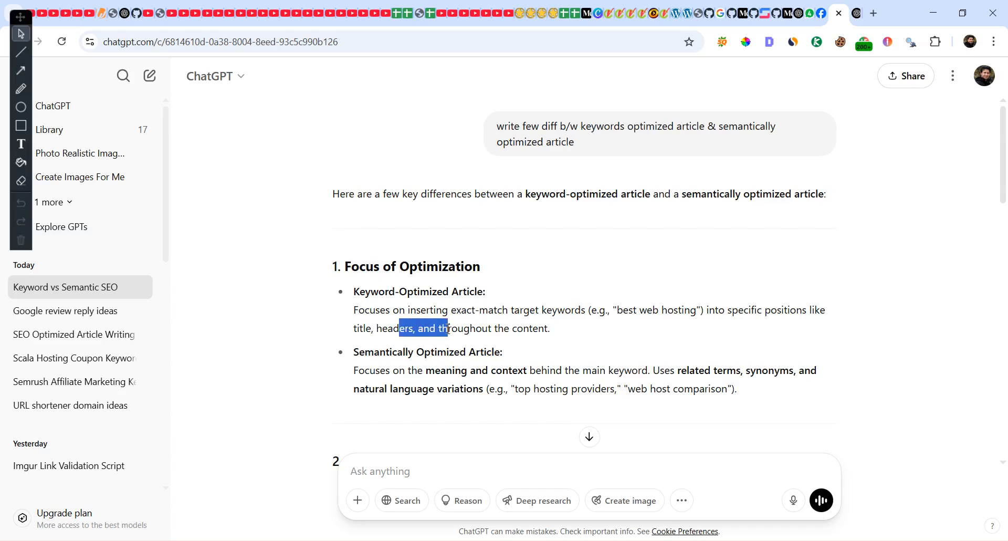
{"action": "scroll", "coordinate": [428, 315], "scroll_direction": "down", "scroll_amount": 2}
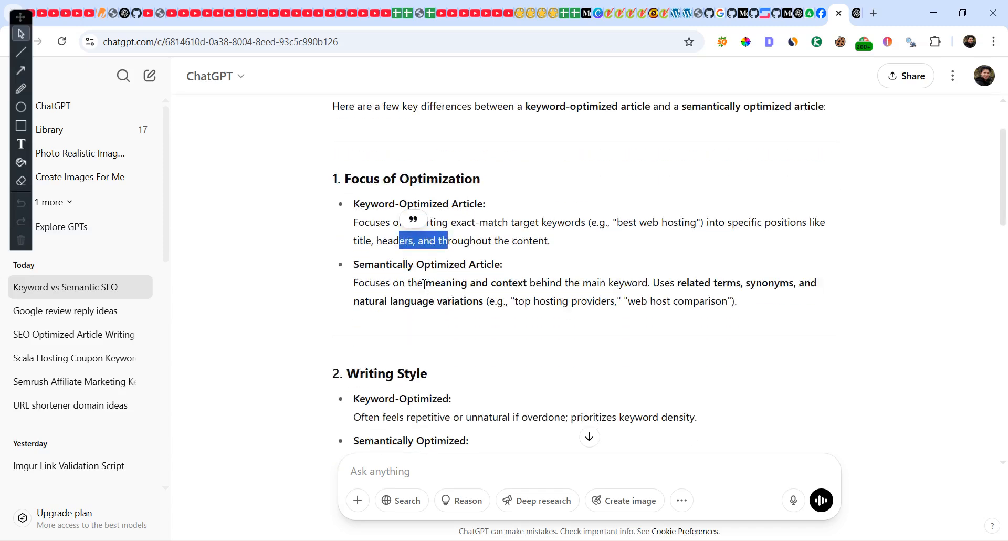
{"action": "left_click_drag", "start_coordinate": [453, 283], "coordinate": [655, 287]}
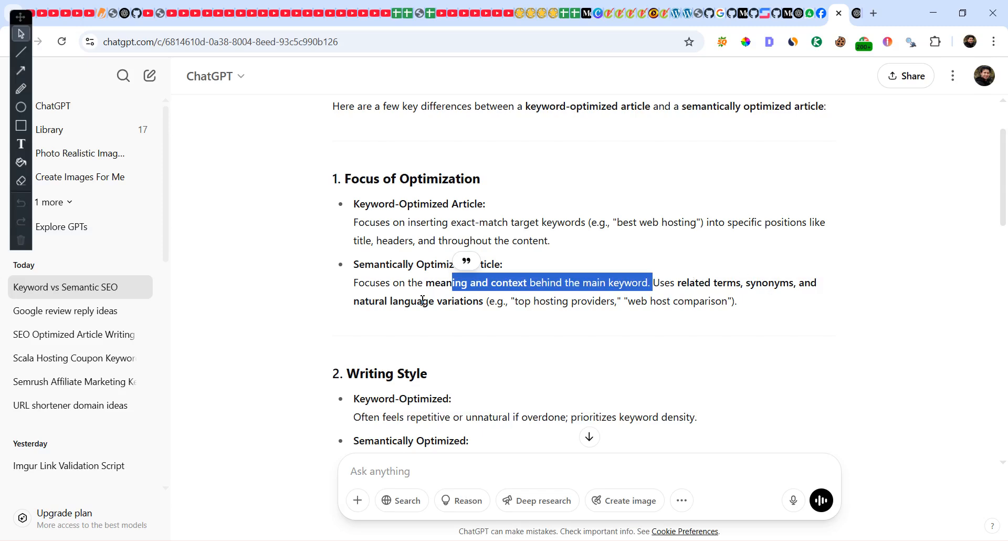
{"action": "left_click_drag", "start_coordinate": [390, 300], "coordinate": [616, 304]}
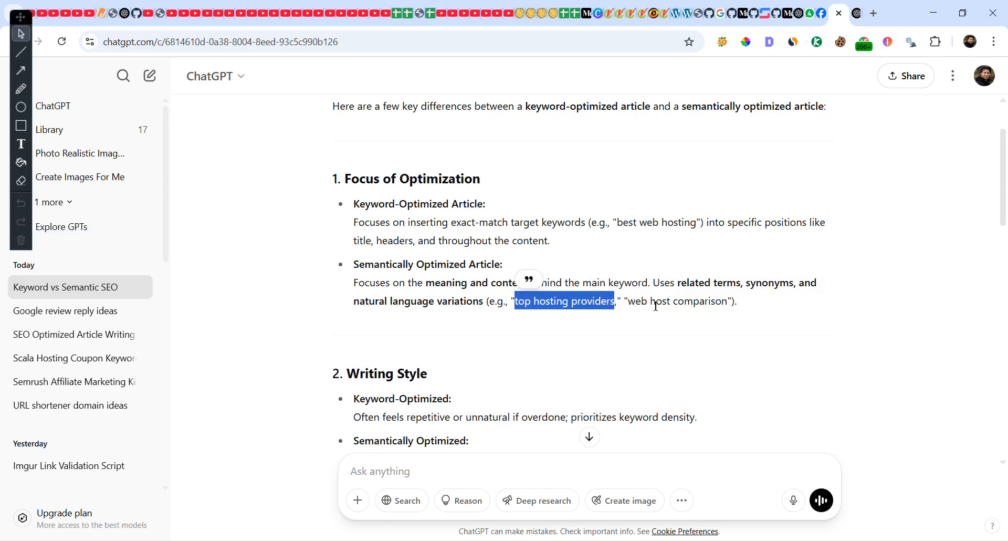
{"action": "scroll", "coordinate": [580, 318], "scroll_direction": "down", "scroll_amount": 2}
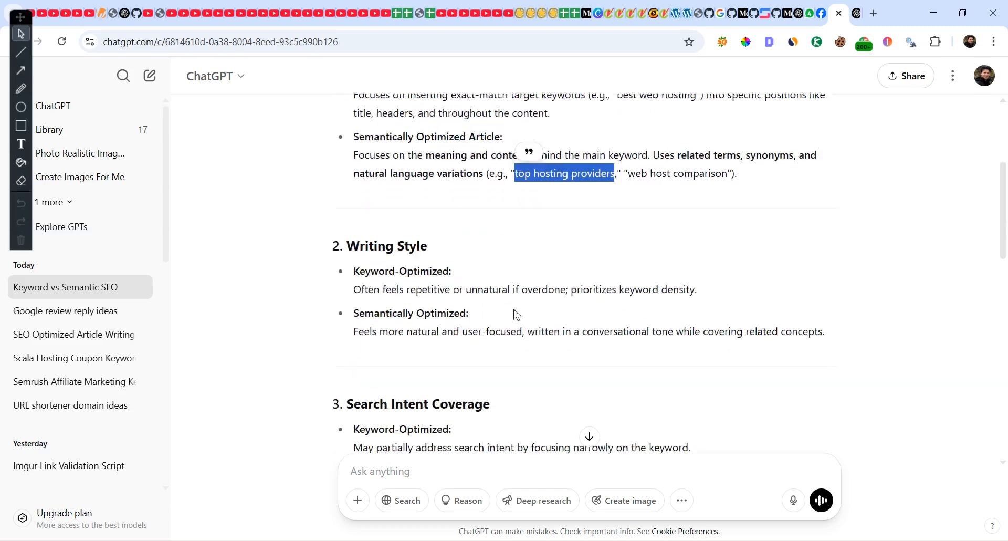
{"action": "left_click_drag", "start_coordinate": [391, 285], "coordinate": [511, 285]}
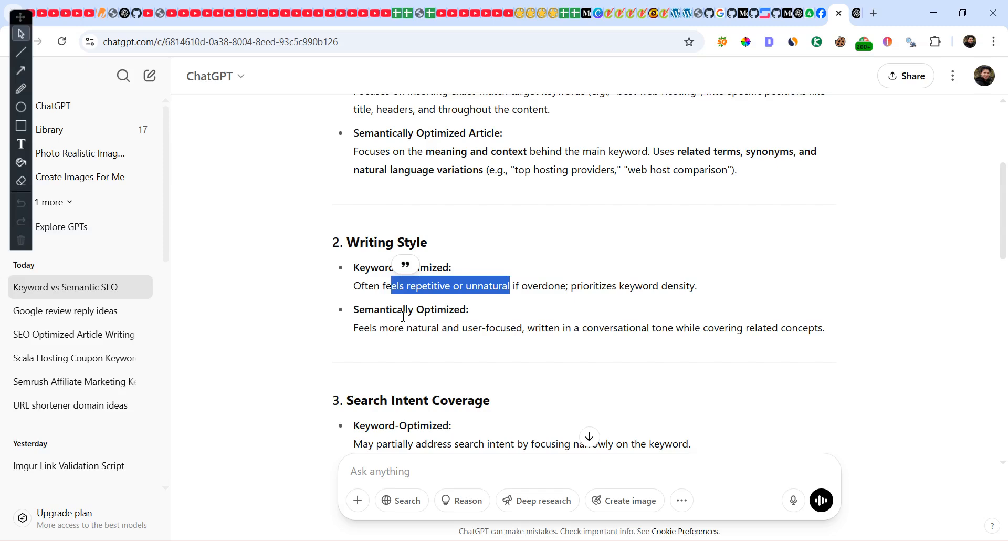
{"action": "left_click_drag", "start_coordinate": [404, 328], "coordinate": [614, 333]}
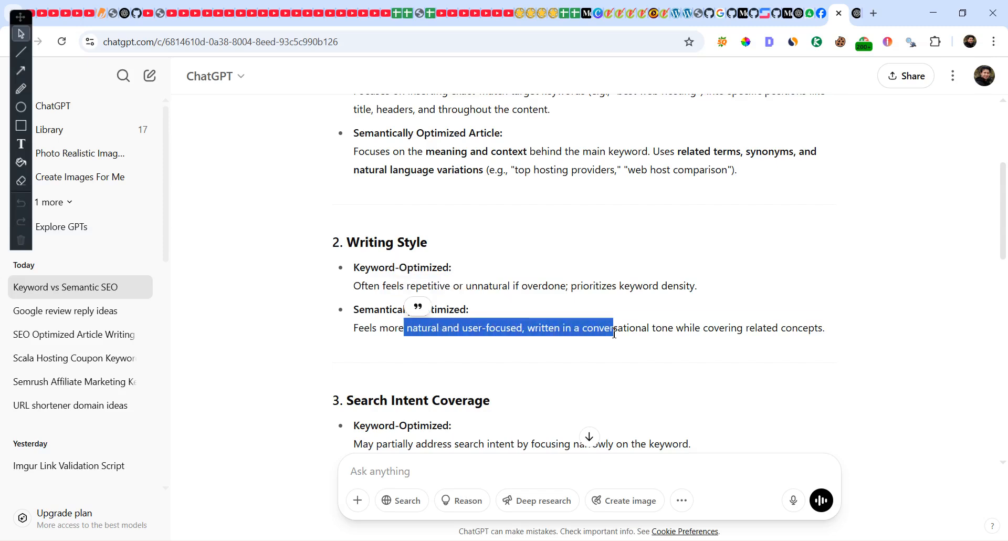
{"action": "scroll", "coordinate": [590, 320], "scroll_direction": "down", "scroll_amount": 15}
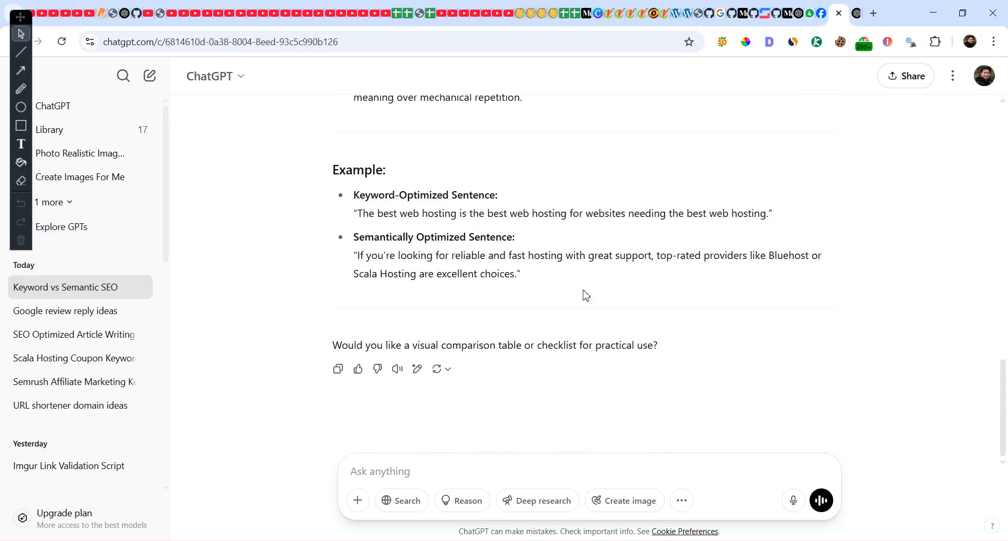
Replace the asterisk line under Notepad's keyword request with "How to Make Traditional Beetroot Kanji at Home (Step-by-Step)" copied from the Excel title list.
{"action": "left_click", "coordinate": [427, 540]}
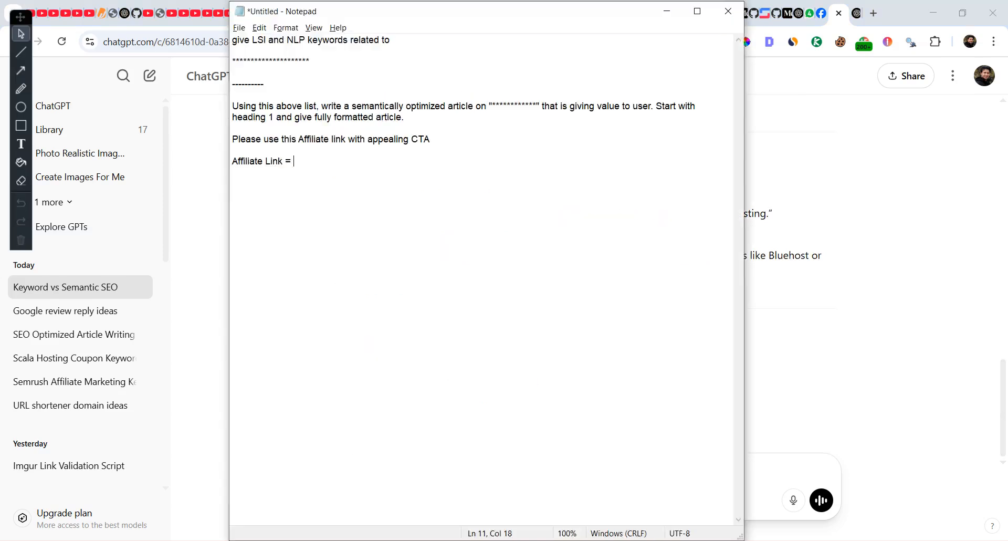
{"action": "left_click_drag", "start_coordinate": [232, 40], "coordinate": [412, 41]}
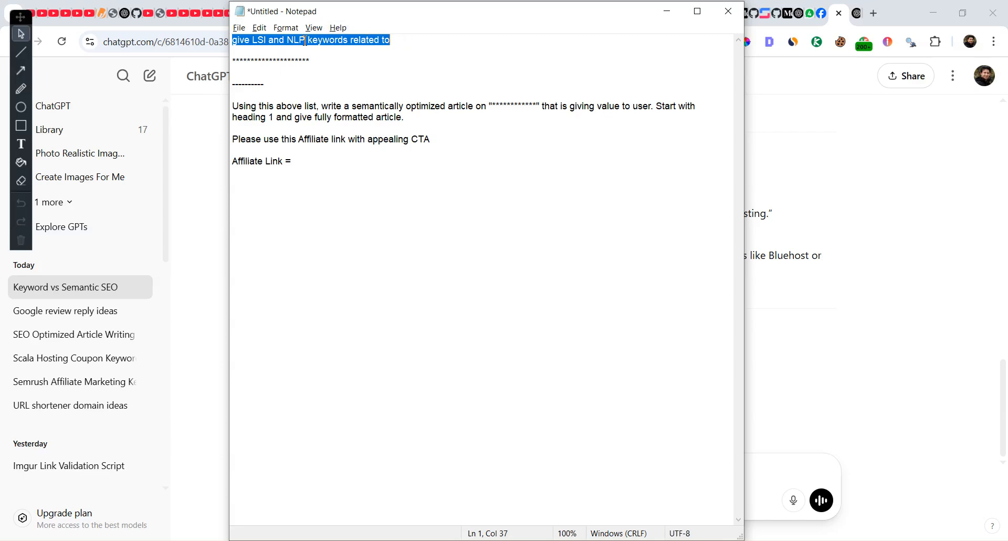
{"action": "left_click", "coordinate": [273, 41]}
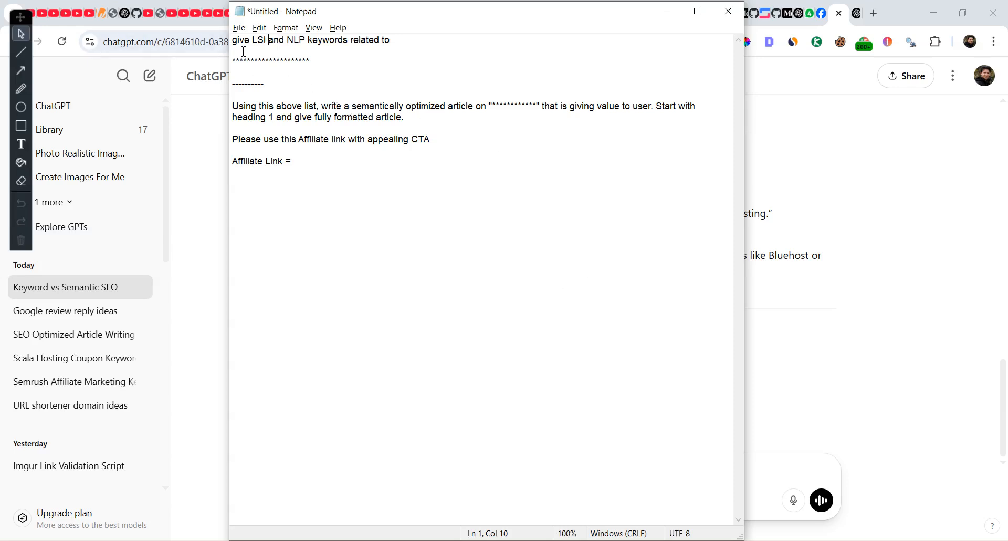
{"action": "left_click", "coordinate": [642, 540]}
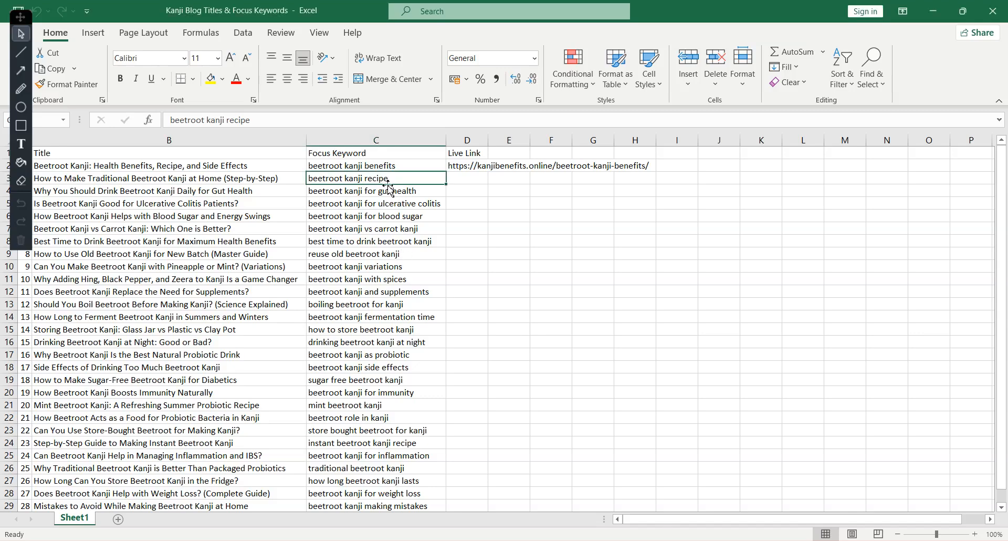
{"action": "left_click", "coordinate": [268, 180]}
{"action": "key", "text": "ctrl+c"}
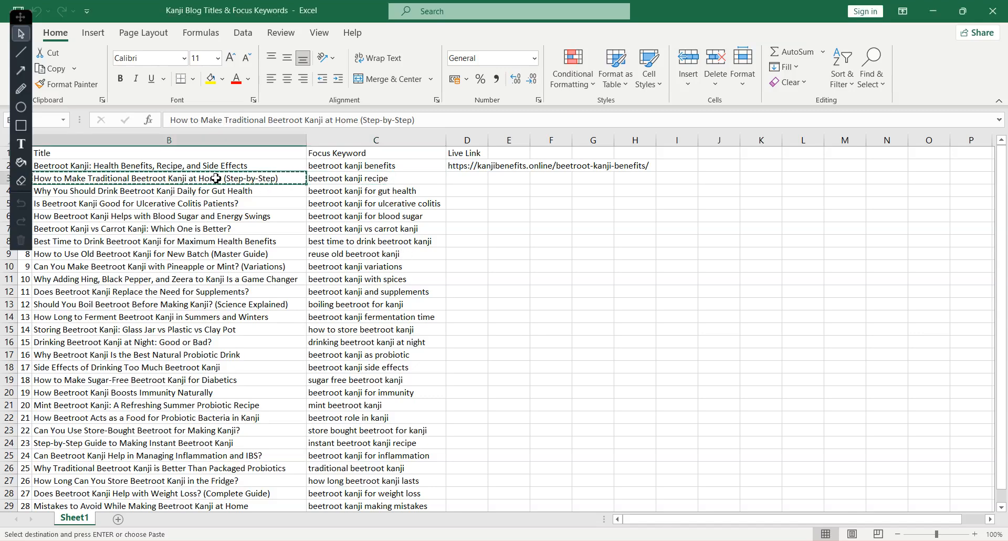
{"action": "key", "text": "alt+Tab"}
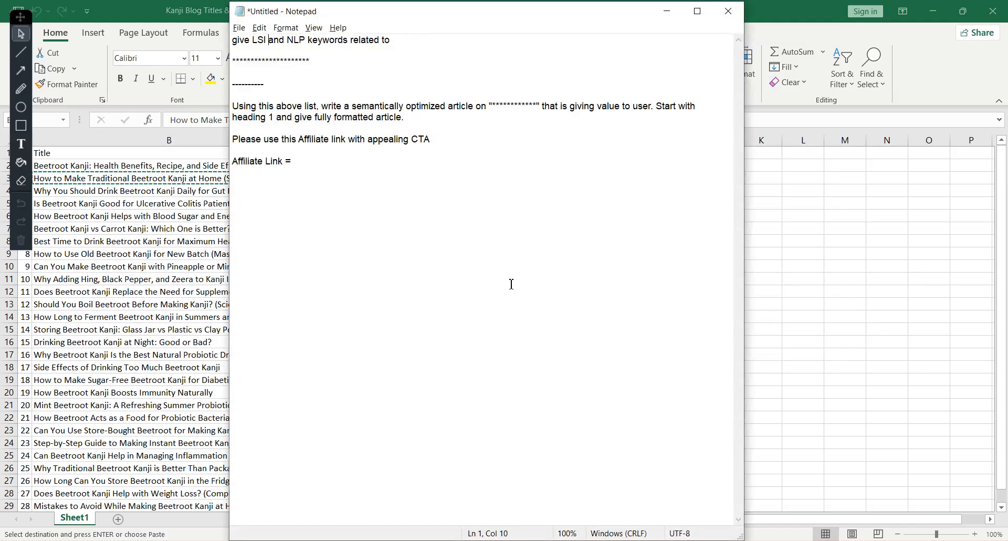
{"action": "left_click_drag", "start_coordinate": [310, 61], "coordinate": [217, 58]}
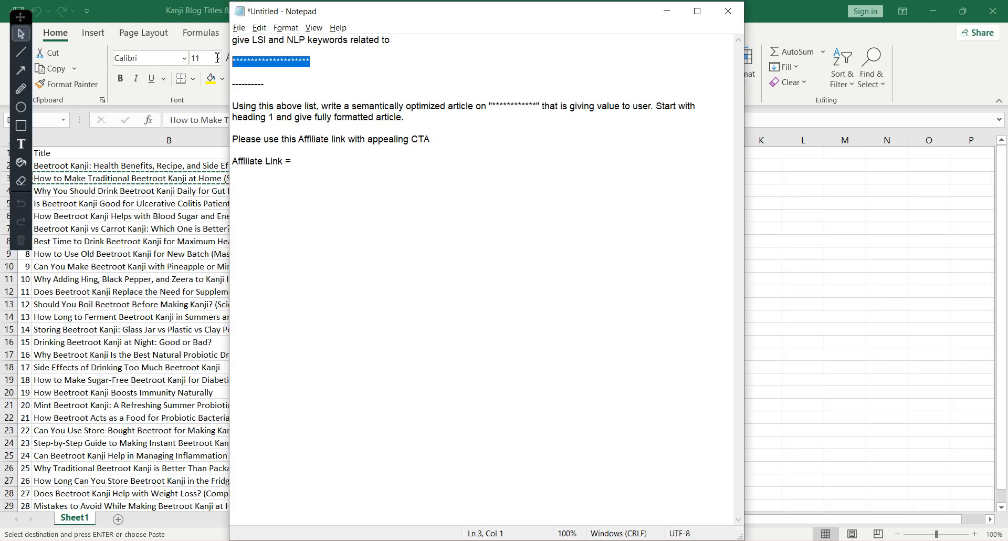
{"action": "key", "text": "ctrl+v"}
Copy the LSI and NLP keyword request with its beetroot kanji title from Notepad and submit it in a new ChatGPT chat.
{"action": "left_click_drag", "start_coordinate": [499, 62], "coordinate": [211, 39]}
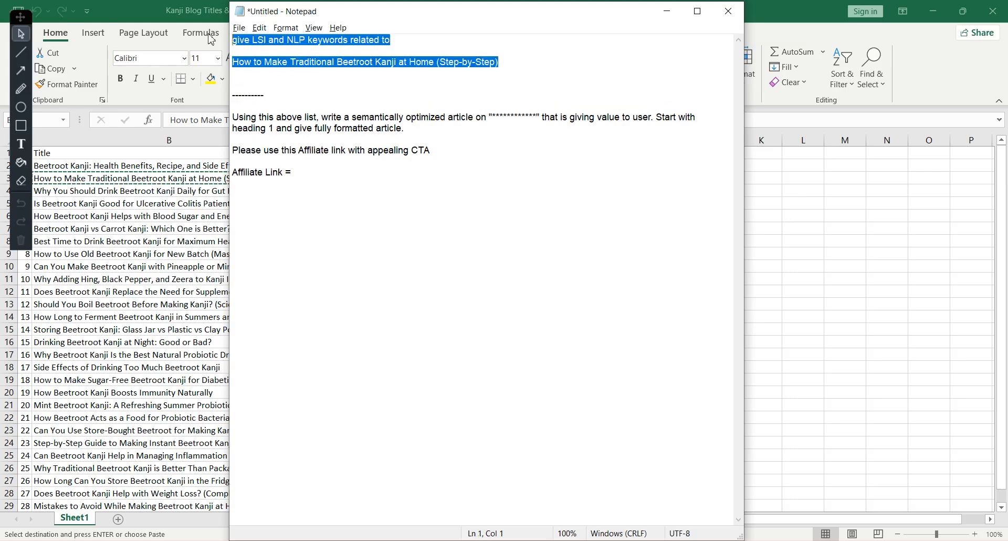
{"action": "key", "text": "ctrl+c"}
{"action": "key", "text": "alt+Tab"}
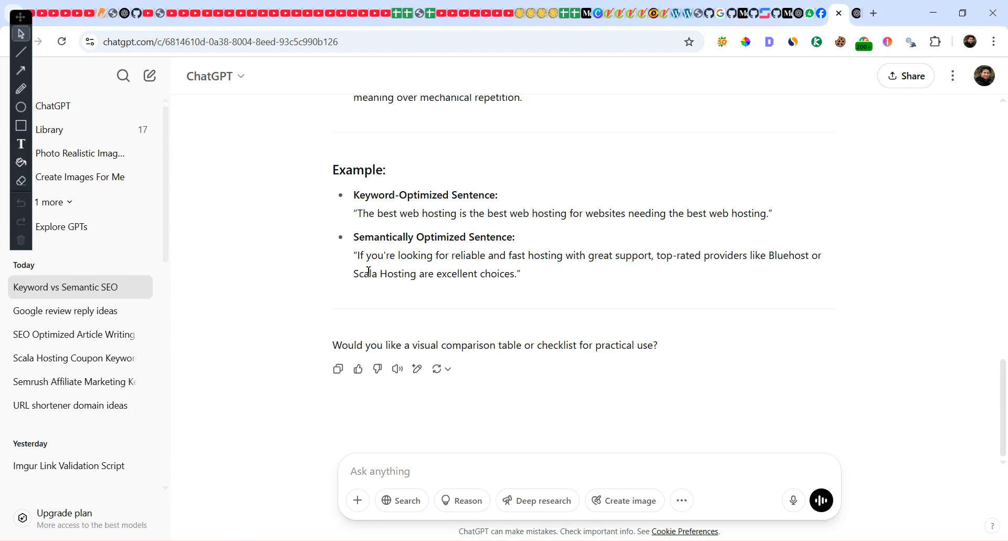
{"action": "left_click", "coordinate": [94, 120]}
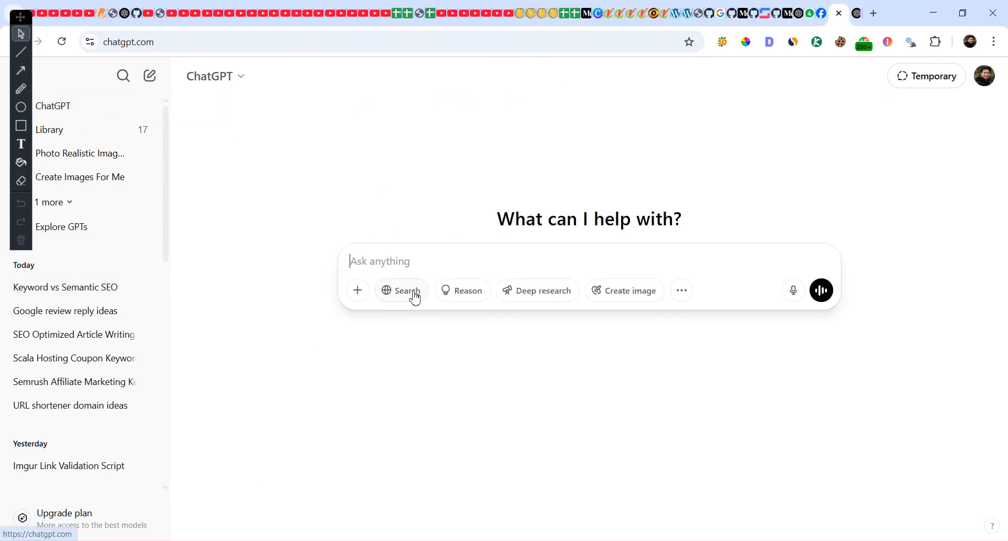
{"action": "key", "text": "ctrl+v"}
{"action": "key", "text": "Return"}
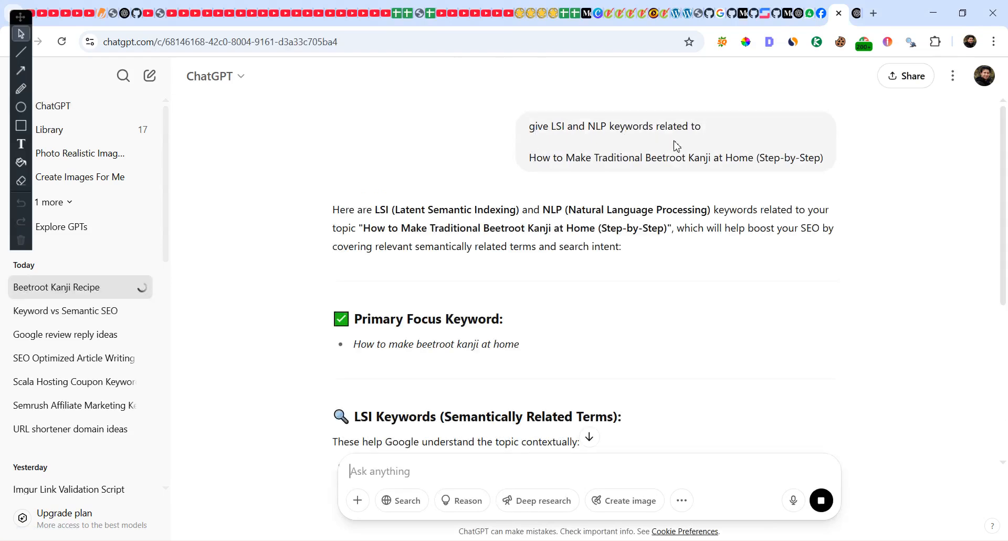
Examine the generated LSI, NLP and optional long-tail keyword lists for the beetroot kanji title, alongside the Notepad prompt template.
{"action": "left_click_drag", "start_coordinate": [628, 163], "coordinate": [703, 164]}
{"action": "scroll", "coordinate": [528, 240], "scroll_direction": "down", "scroll_amount": 3}
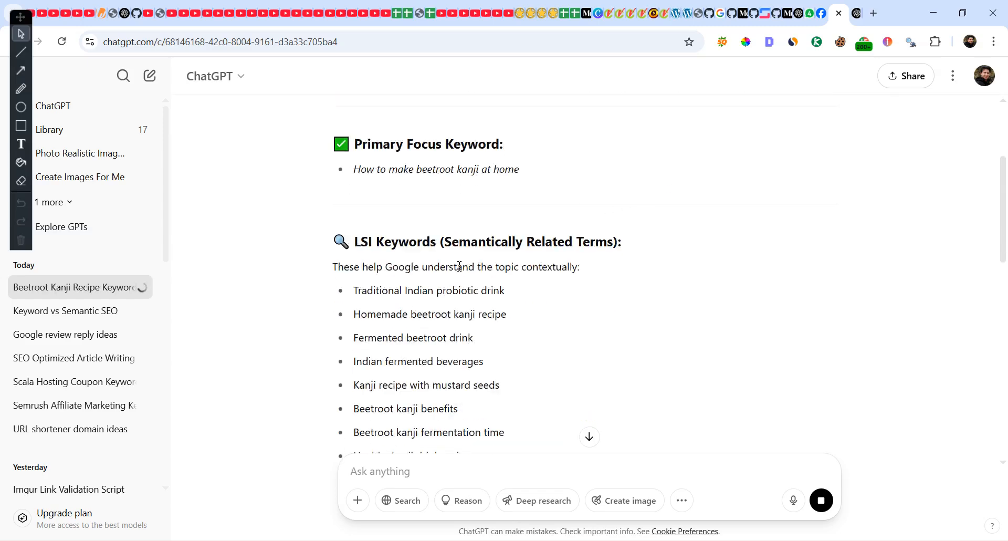
{"action": "scroll", "coordinate": [451, 261], "scroll_direction": "down", "scroll_amount": 5}
{"action": "scroll", "coordinate": [450, 256], "scroll_direction": "down", "scroll_amount": 12}
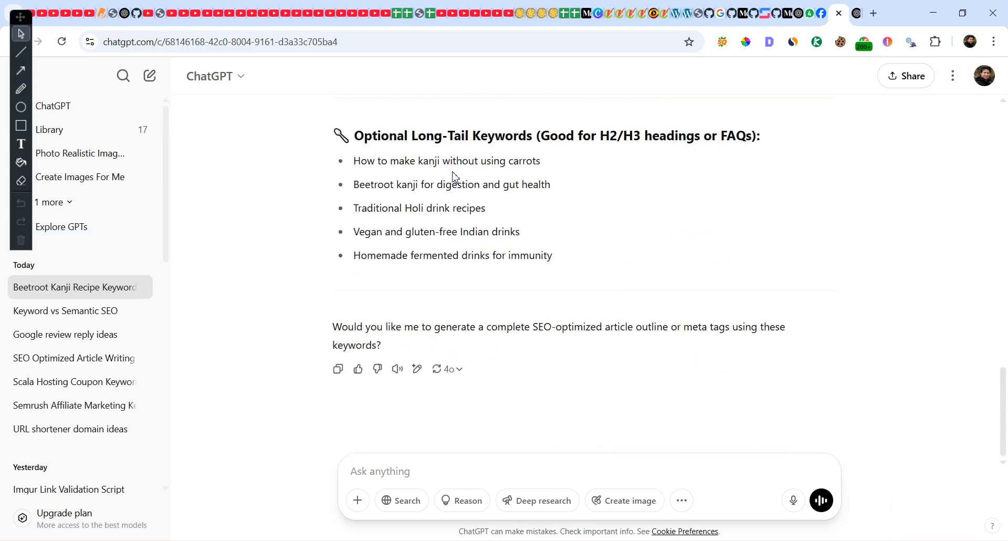
{"action": "left_click_drag", "start_coordinate": [448, 136], "coordinate": [567, 179]}
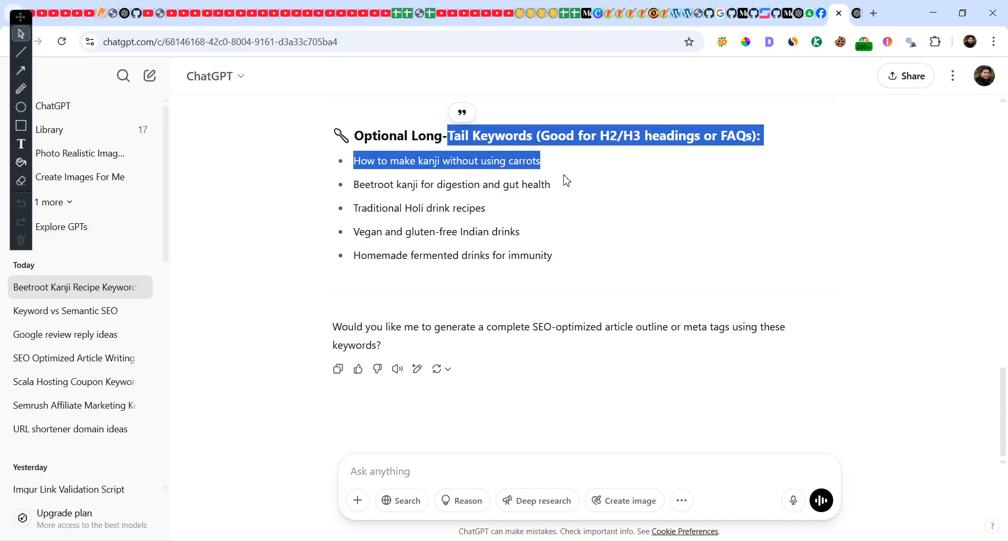
{"action": "left_click", "coordinate": [424, 540]}
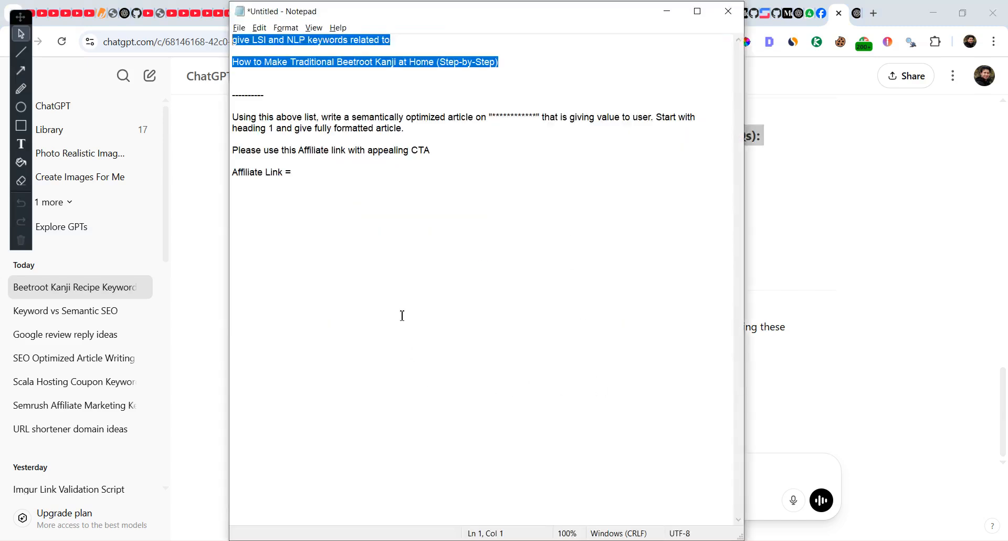
{"action": "left_click", "coordinate": [278, 84]}
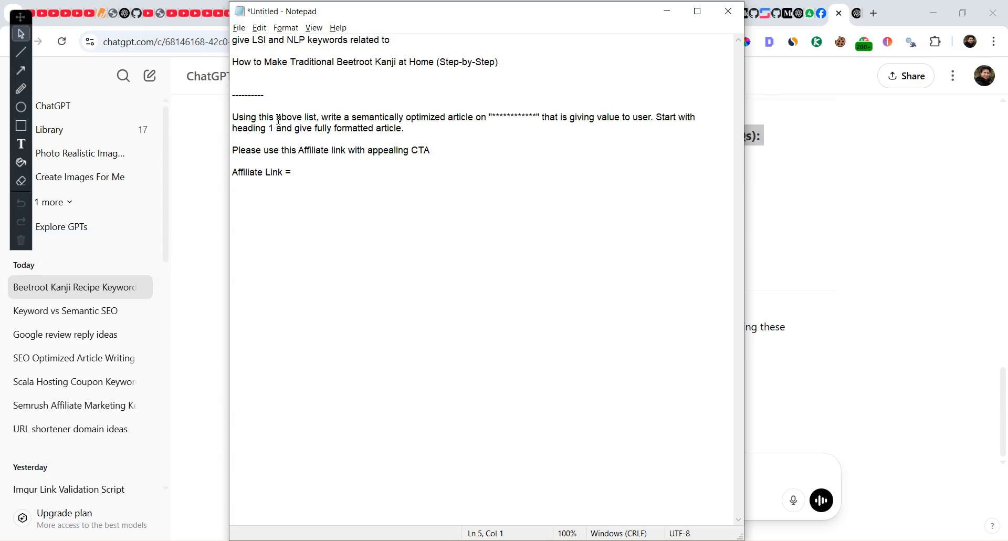
{"action": "key", "text": "alt+Tab"}
{"action": "scroll", "coordinate": [515, 281], "scroll_direction": "up", "scroll_amount": 2}
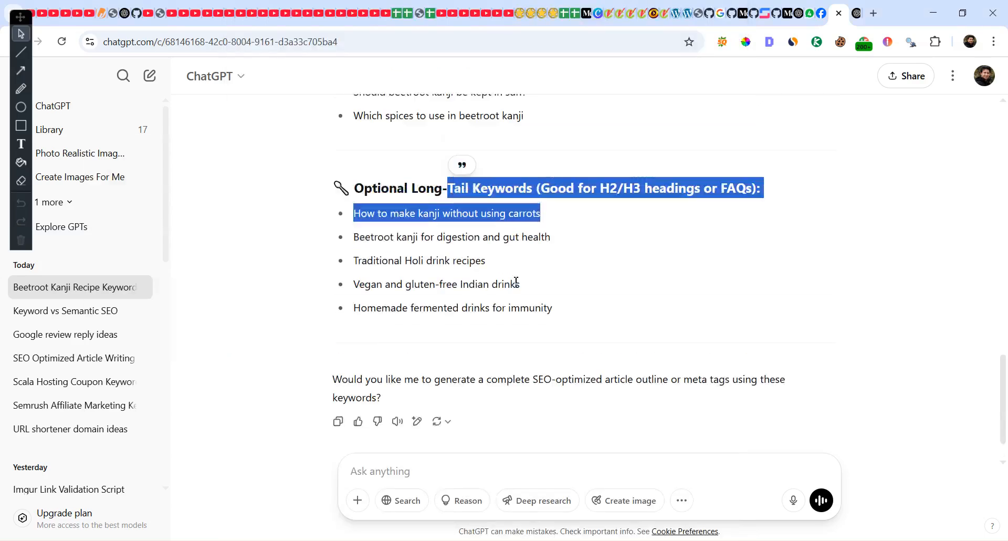
{"action": "triple_click", "coordinate": [564, 329]}
{"action": "scroll", "coordinate": [420, 162], "scroll_direction": "up", "scroll_amount": 3}
{"action": "left_click_drag", "start_coordinate": [562, 325], "coordinate": [364, 156]}
{"action": "left_click", "coordinate": [405, 198]}
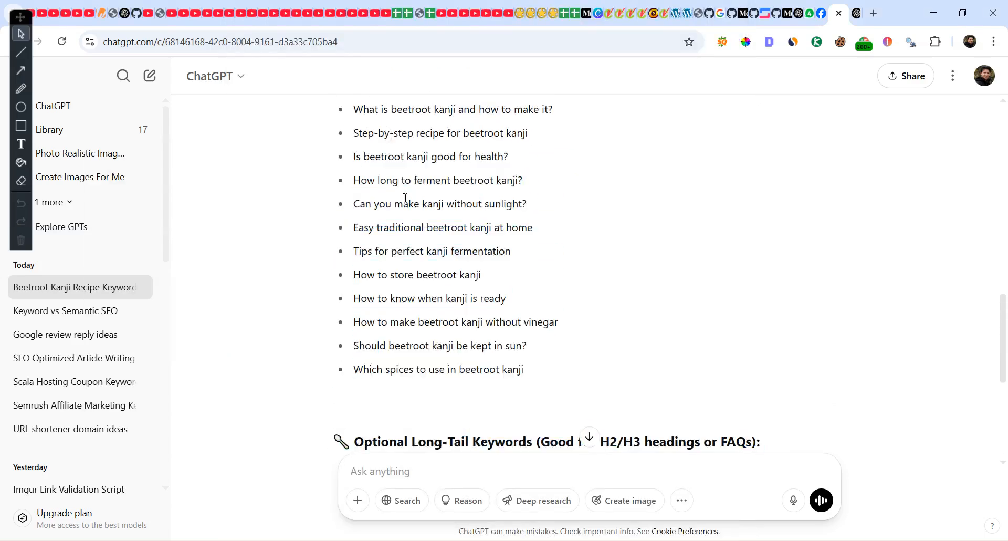
Replace the asterisk placeholder in Notepad's semantic article prompt with "How to Make Traditional Beetroot Kanji at Home (Step-by-Step)" in double quotes, copied from the title line above.
{"action": "key", "text": "alt+Tab"}
{"action": "left_click_drag", "start_coordinate": [257, 117], "coordinate": [369, 118]}
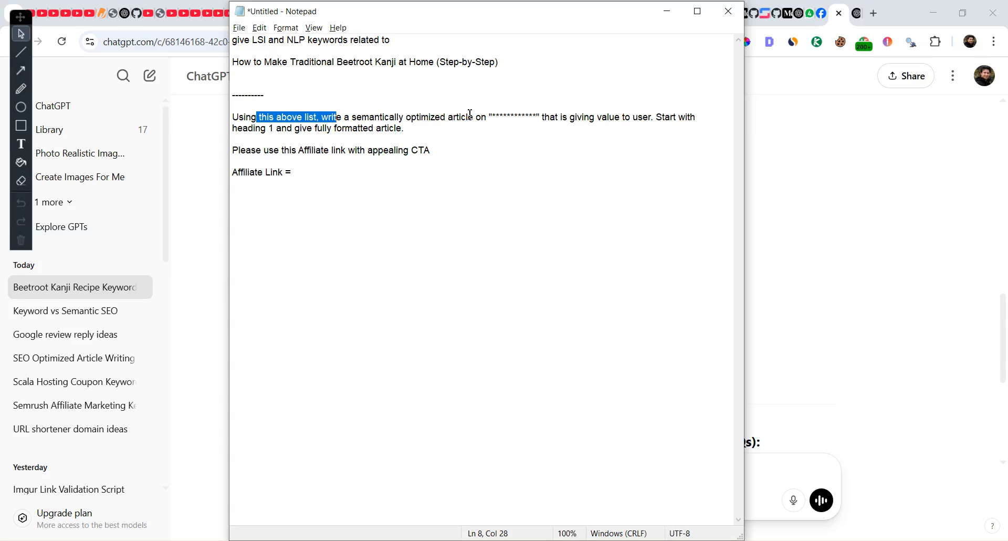
{"action": "left_click", "coordinate": [474, 116]}
{"action": "left_click_drag", "start_coordinate": [474, 116], "coordinate": [355, 119]}
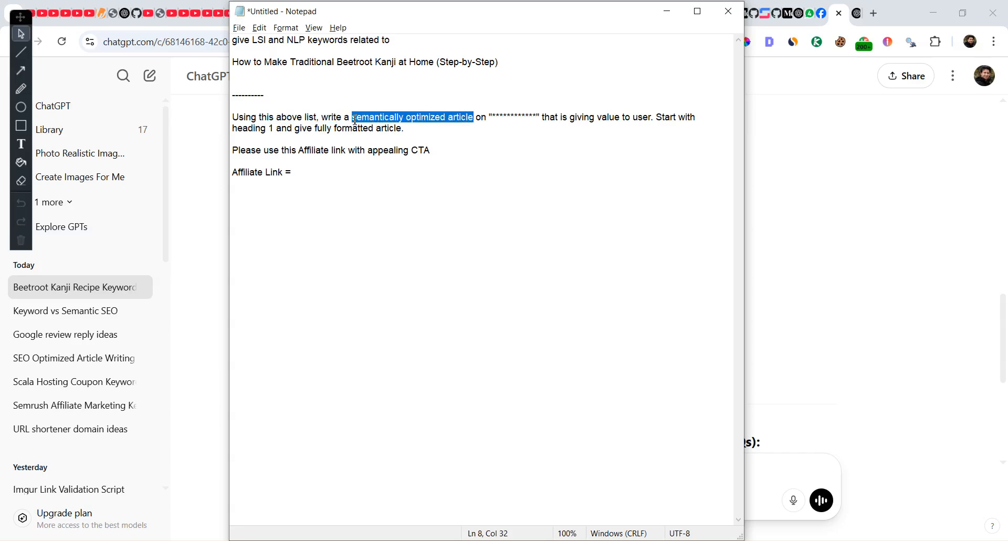
{"action": "left_click_drag", "start_coordinate": [490, 117], "coordinate": [541, 119]}
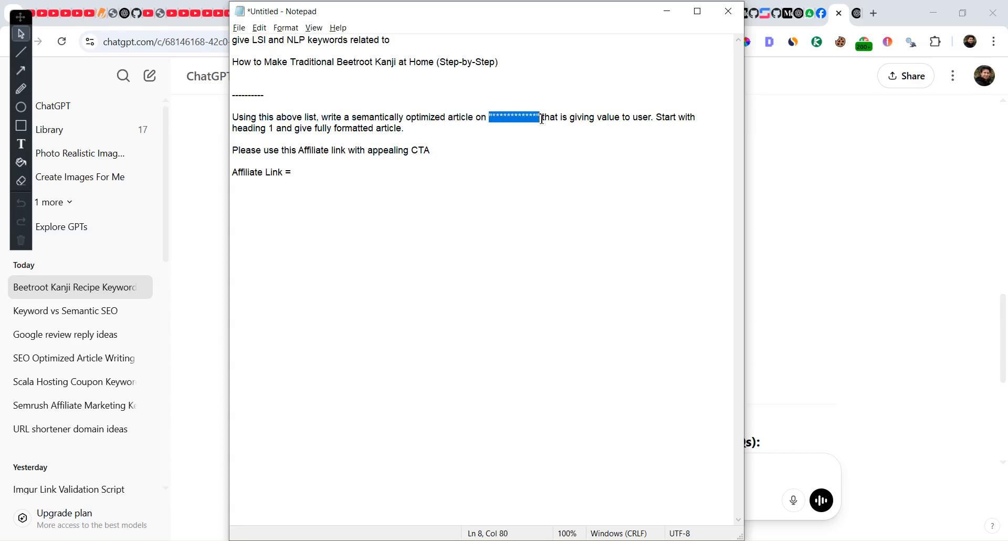
{"action": "left_click_drag", "start_coordinate": [504, 62], "coordinate": [232, 62]}
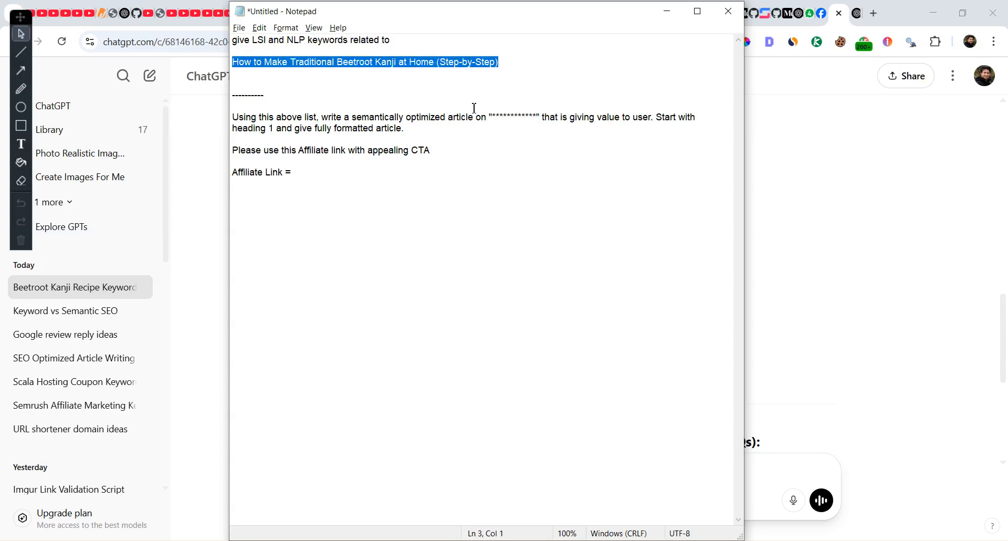
{"action": "left_click_drag", "start_coordinate": [490, 118], "coordinate": [540, 119]}
{"action": "key", "text": "ctrl+v"}
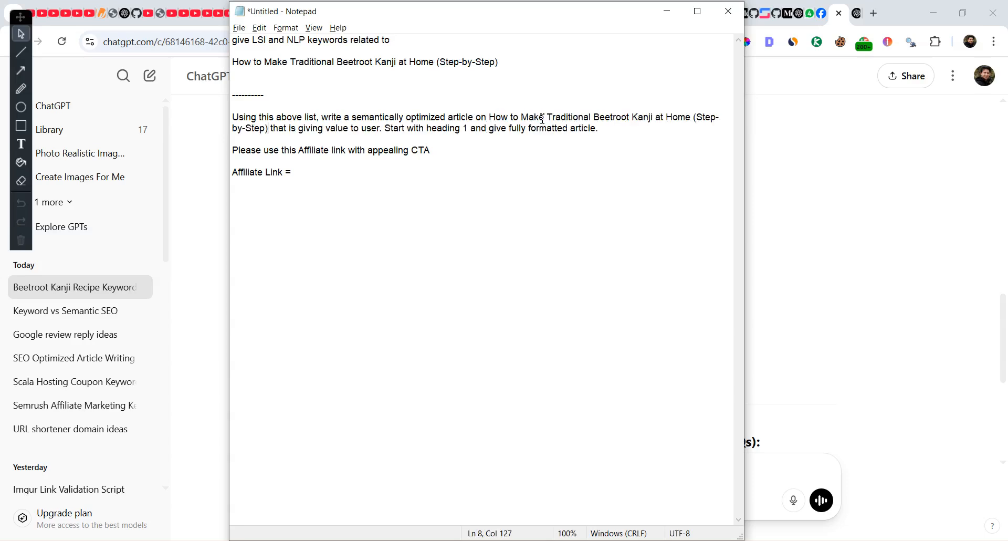
{"action": "type", "text": "\""}
{"action": "left_click", "coordinate": [491, 117]}
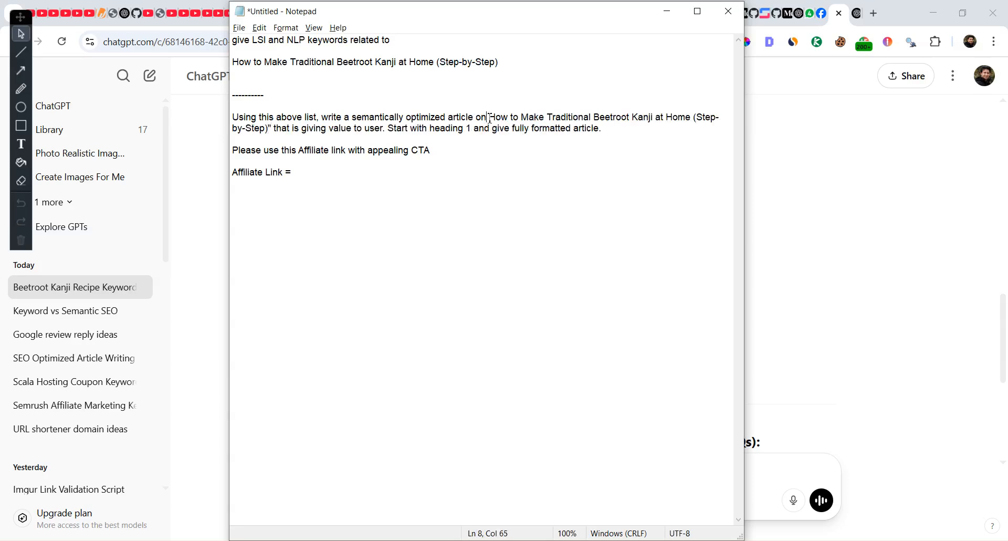
{"action": "type", "text": "\""}
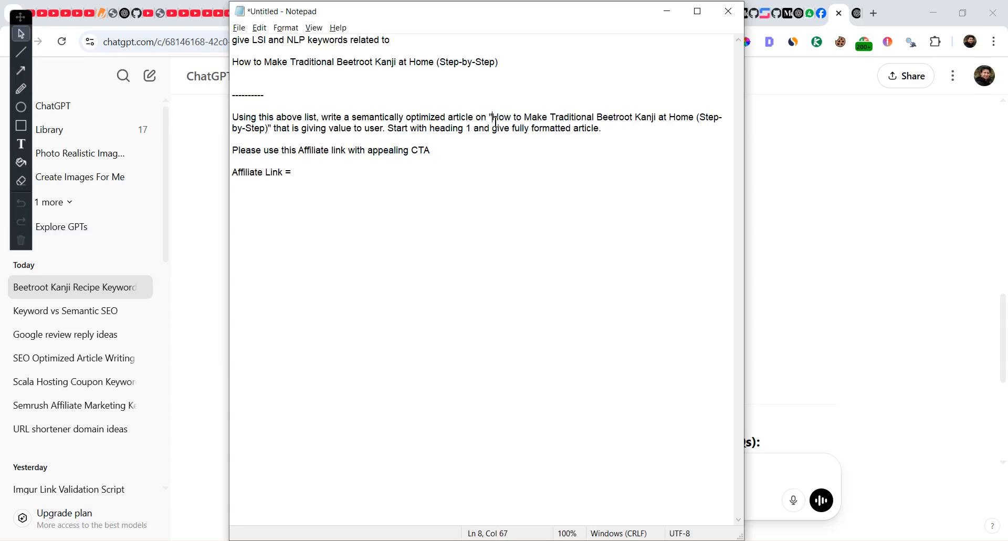
Review the semantic article prompt and the affiliate link lines in a maximized Notepad window enlarged to 160%.
{"action": "left_click", "coordinate": [697, 11]}
{"action": "scroll", "coordinate": [276, 202], "scroll_direction": "up", "scroll_amount": 6, "text": "ctrl"}
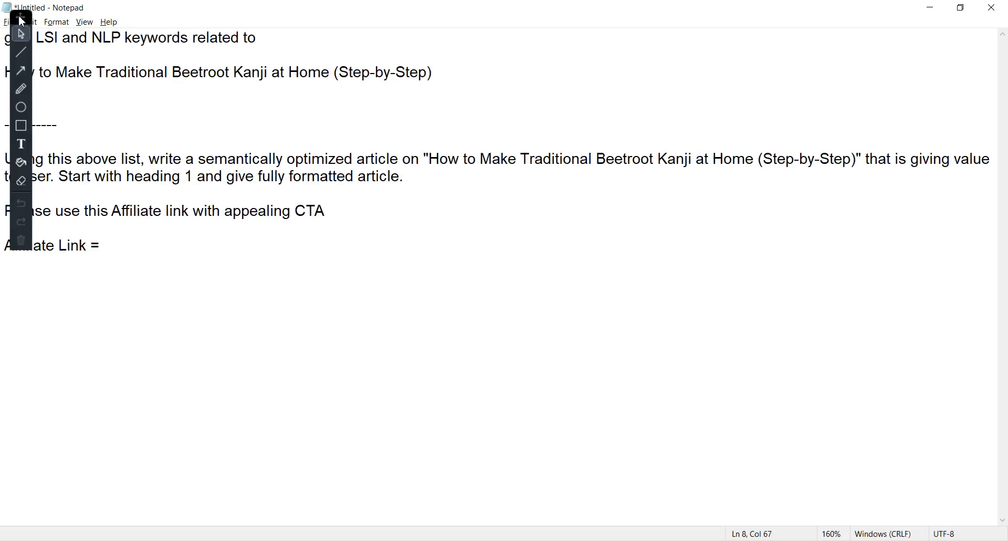
{"action": "mouse_move", "coordinate": [21, 17]}
{"action": "left_mouse_down"}
{"action": "mouse_move", "coordinate": [508, 78]}
{"action": "mouse_move", "coordinate": [904, 231]}
{"action": "mouse_move", "coordinate": [928, 228]}
{"action": "left_mouse_up"}
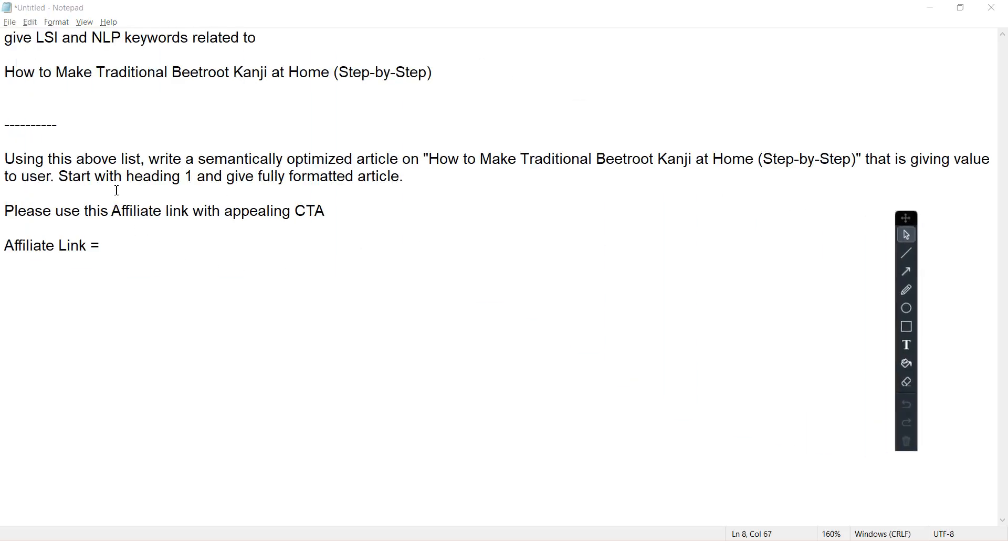
{"action": "left_click", "coordinate": [355, 217]}
{"action": "left_click_drag", "start_coordinate": [155, 241], "coordinate": [10, 195]}
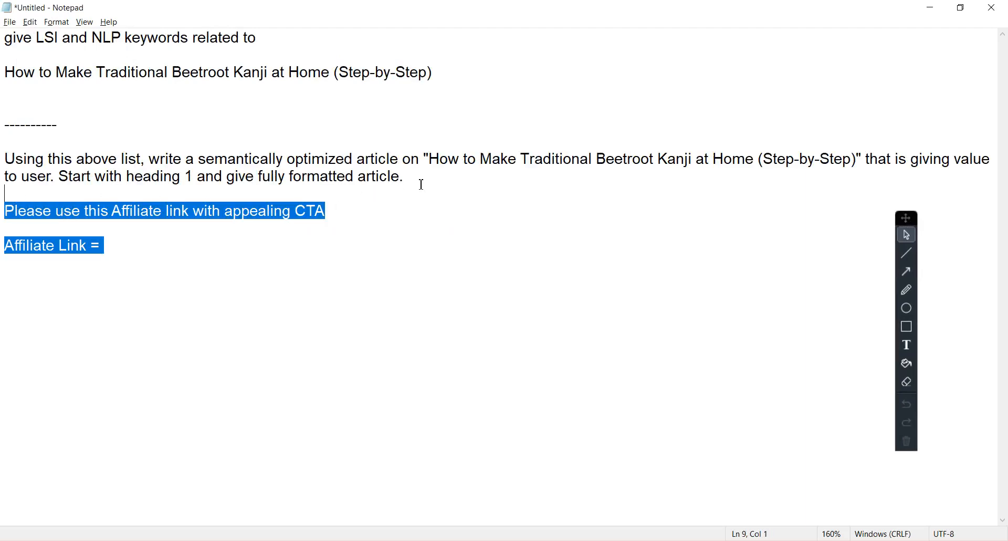
{"action": "left_click_drag", "start_coordinate": [421, 184], "coordinate": [5, 140]}
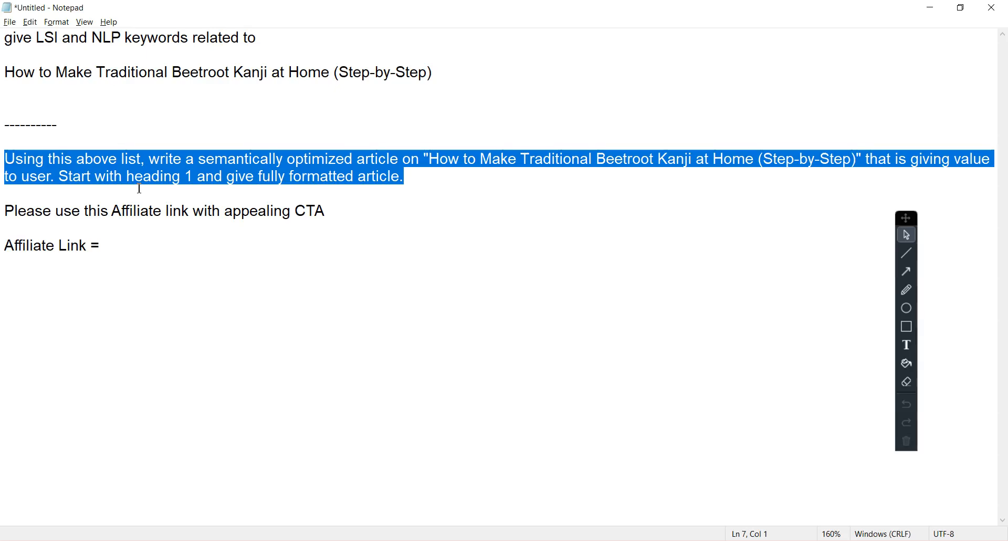
{"action": "left_click", "coordinate": [126, 177]}
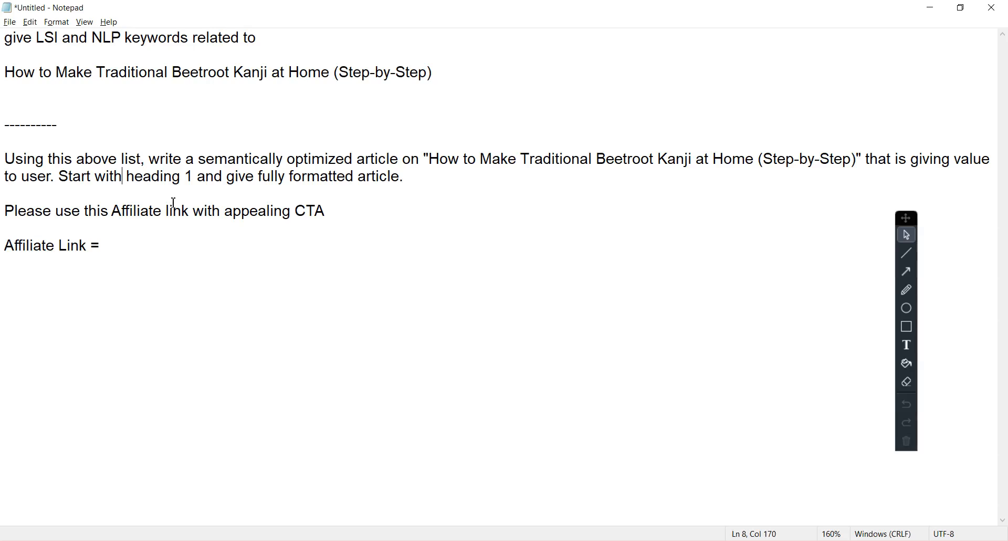
Copy the semantically optimized article prompt from Notepad, without the affiliate lines, and submit it in the ChatGPT beetroot kanji keyword chat.
{"action": "left_click_drag", "start_coordinate": [143, 197], "coordinate": [3, 151]}
{"action": "key", "text": "ctrl+c"}
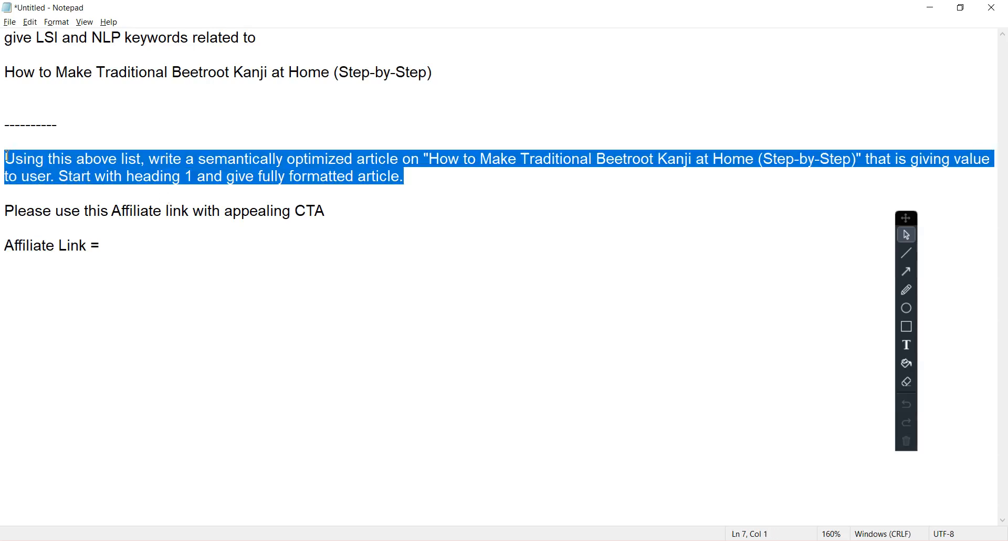
{"action": "left_click", "coordinate": [254, 540]}
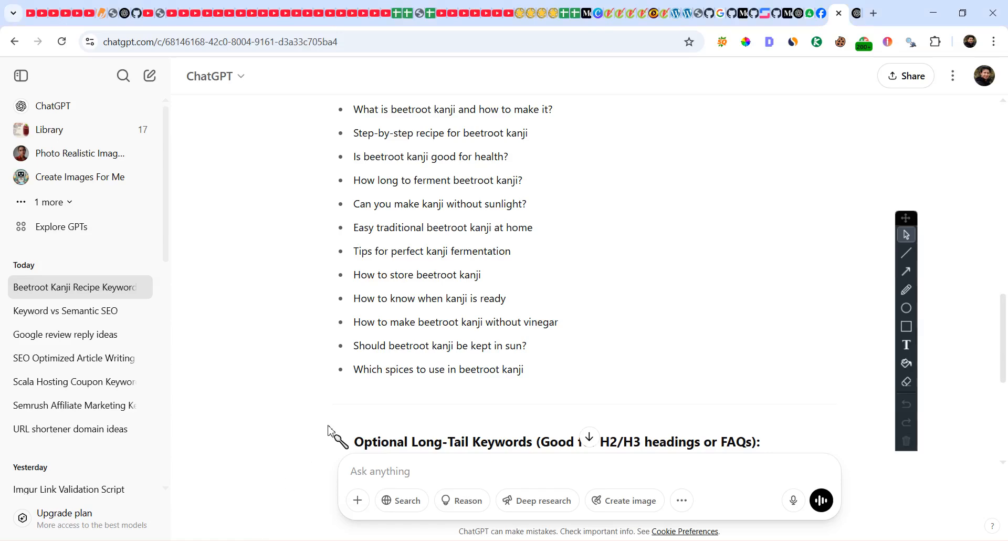
{"action": "left_click", "coordinate": [378, 467]}
{"action": "left_click", "coordinate": [591, 441]}
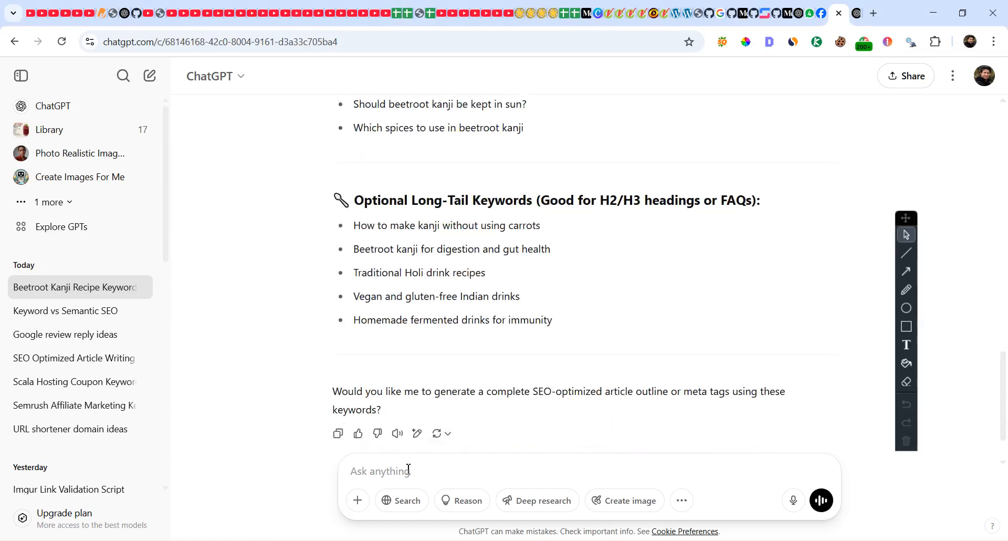
{"action": "key", "text": "ctrl+v"}
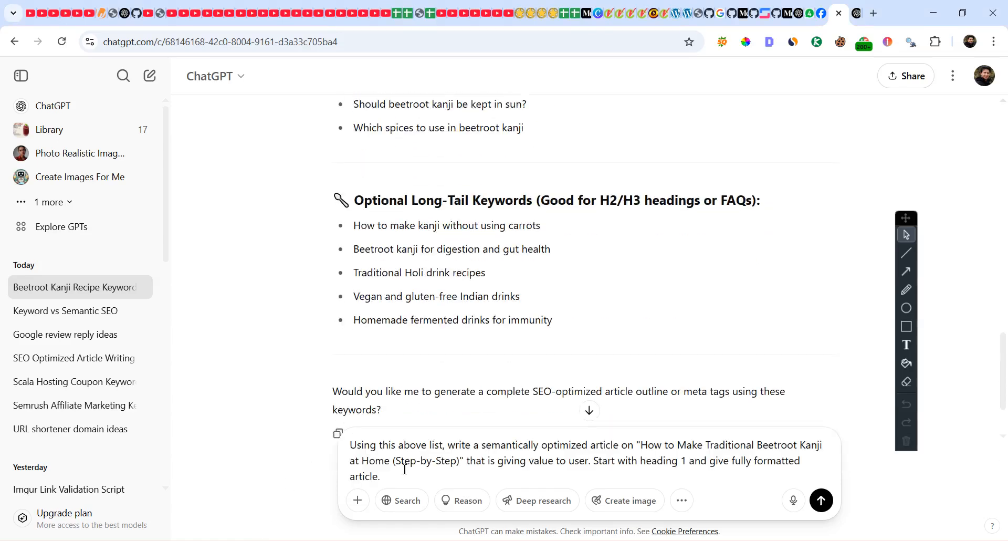
{"action": "left_click", "coordinate": [821, 500]}
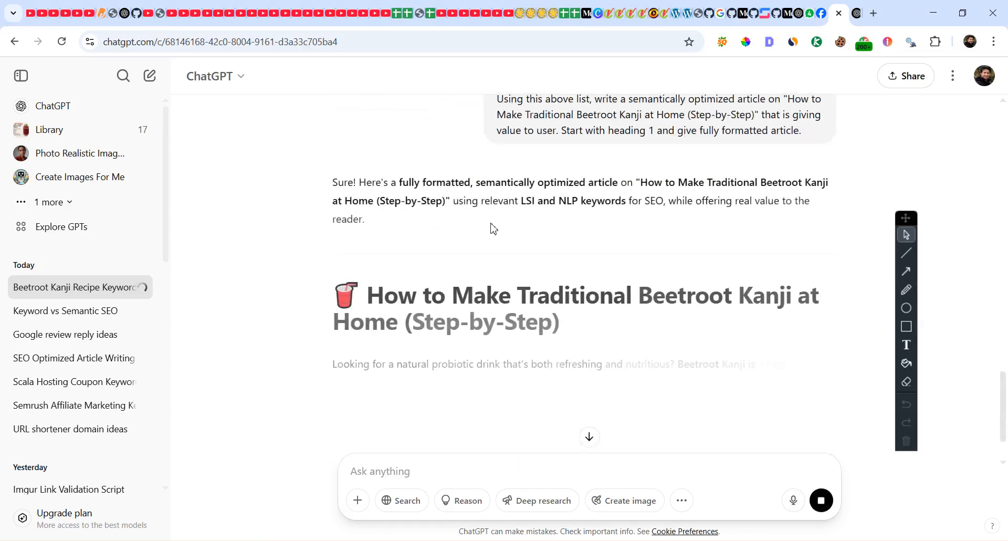
Read through the generated beetroot kanji article's introduction, main heading, ingredients, recipe steps and FAQs.
{"action": "left_click_drag", "start_coordinate": [335, 182], "coordinate": [398, 219]}
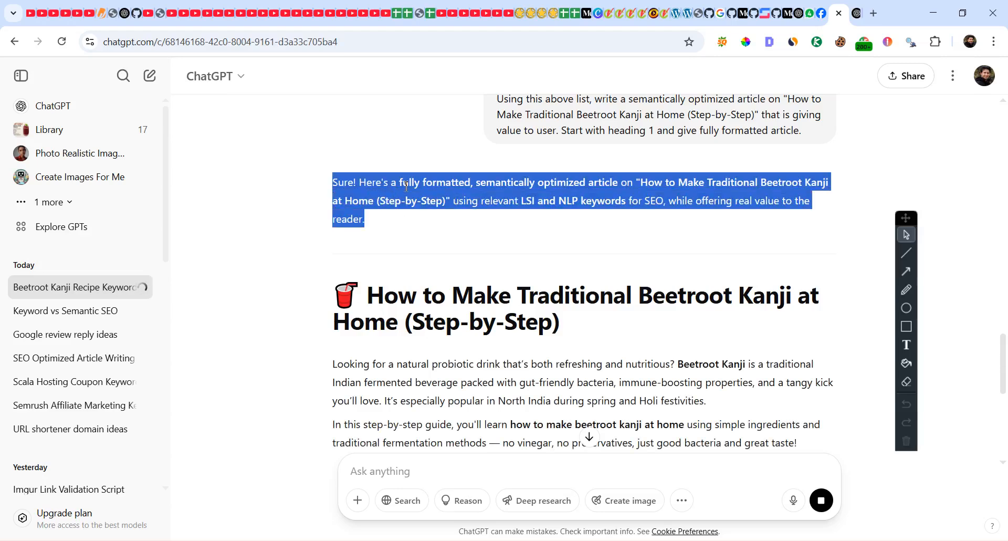
{"action": "left_click_drag", "start_coordinate": [381, 182], "coordinate": [642, 184]}
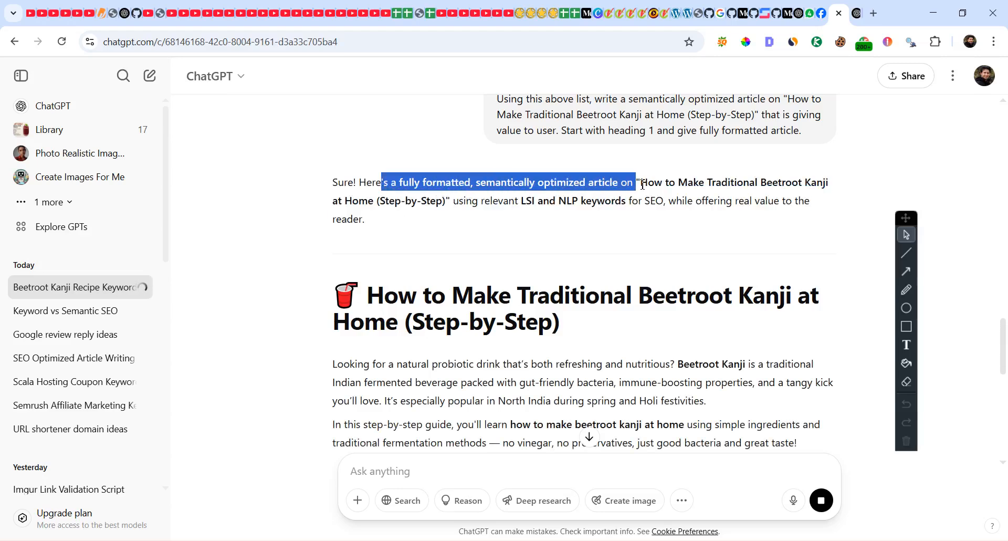
{"action": "left_click", "coordinate": [372, 218]}
{"action": "left_click_drag", "start_coordinate": [366, 219], "coordinate": [336, 185]}
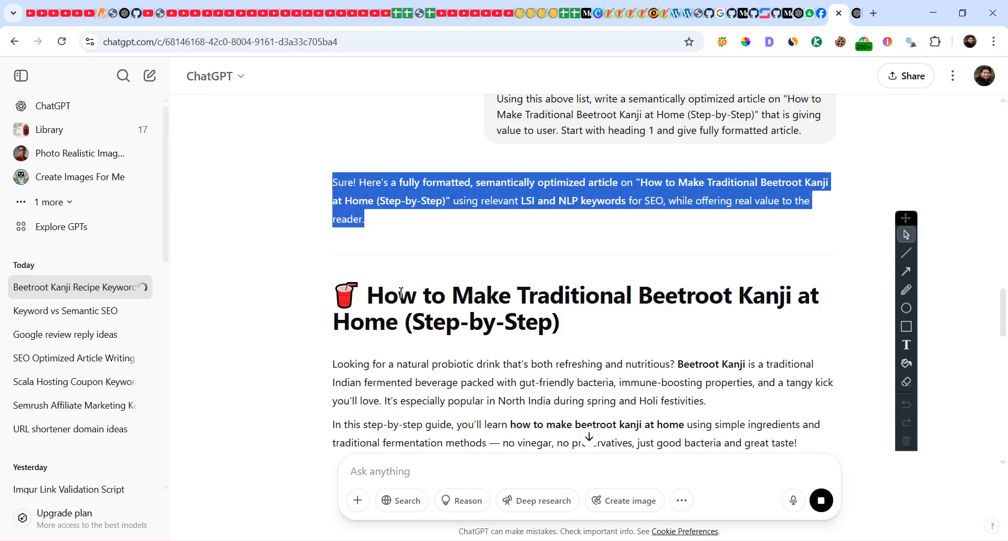
{"action": "left_click_drag", "start_coordinate": [336, 288], "coordinate": [564, 330]}
{"action": "scroll", "coordinate": [569, 290], "scroll_direction": "down", "scroll_amount": 5}
{"action": "scroll", "coordinate": [570, 290], "scroll_direction": "down", "scroll_amount": 14}
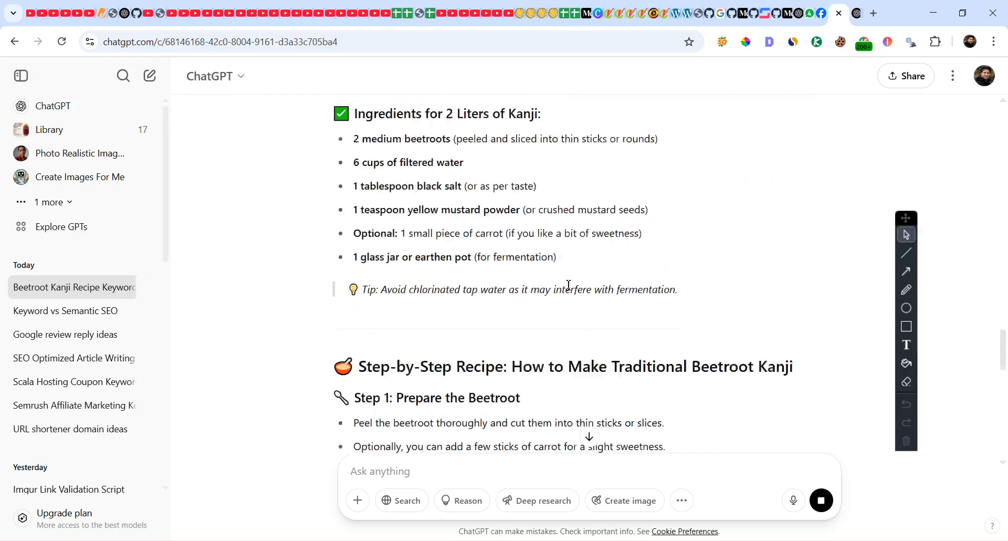
{"action": "scroll", "coordinate": [565, 275], "scroll_direction": "down", "scroll_amount": 12}
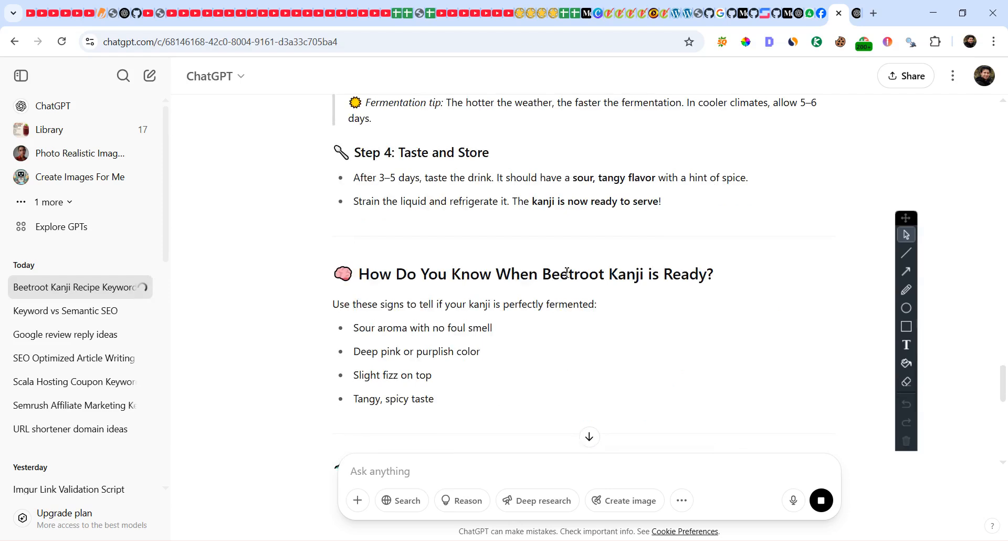
{"action": "scroll", "coordinate": [564, 270], "scroll_direction": "down", "scroll_amount": 8}
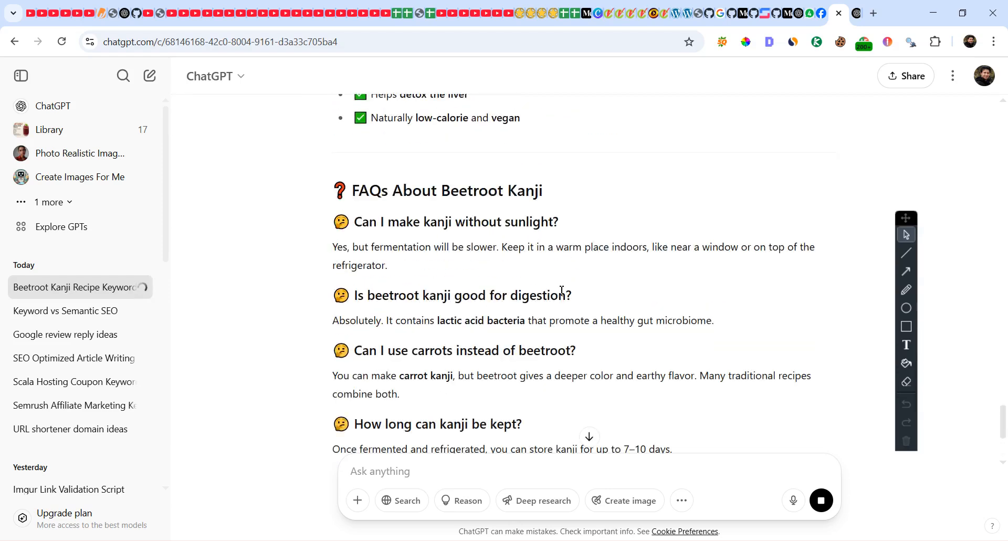
Open a new blank Notepad window and return to the ChatGPT article.
{"action": "key", "text": "super+r"}
{"action": "type", "text": "notepad"}
{"action": "key", "text": "Return"}
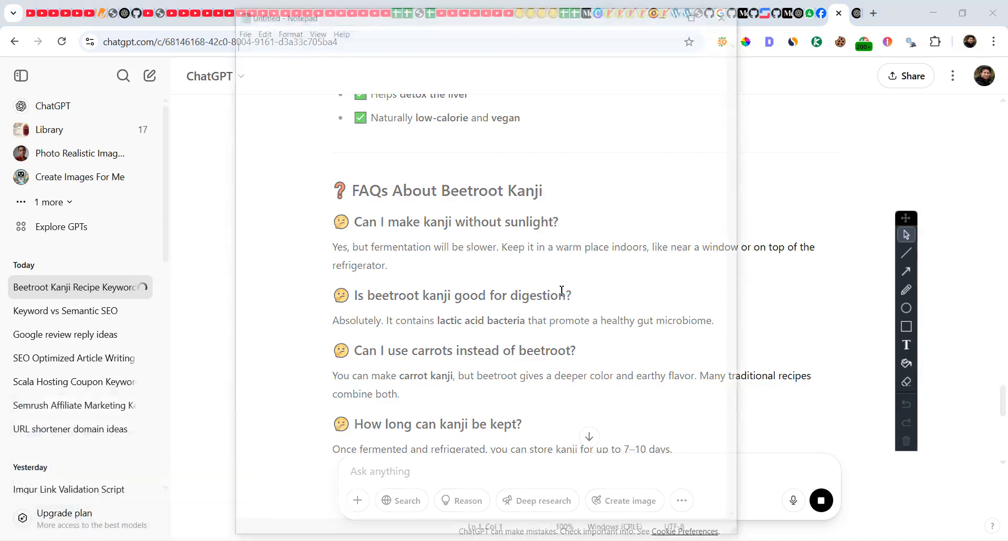
{"action": "left_click", "coordinate": [800, 242]}
Examine the rest of the article, focusing on the FAQs, Final Thoughts and Related Topics sections and the closing follow-up offer.
{"action": "scroll", "coordinate": [692, 294], "scroll_direction": "down", "scroll_amount": 5}
{"action": "scroll", "coordinate": [693, 294], "scroll_direction": "down", "scroll_amount": 5}
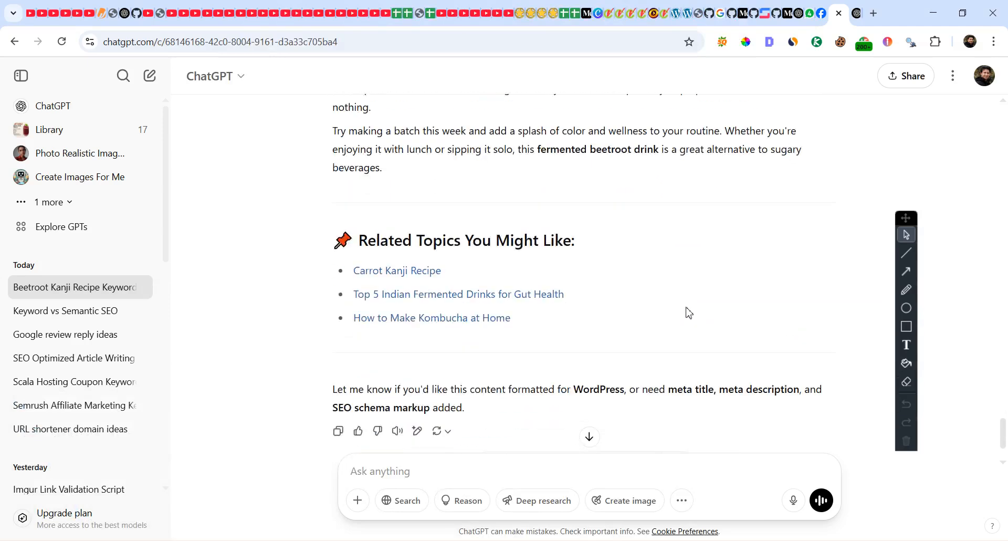
{"action": "scroll", "coordinate": [688, 298], "scroll_direction": "down", "scroll_amount": 2}
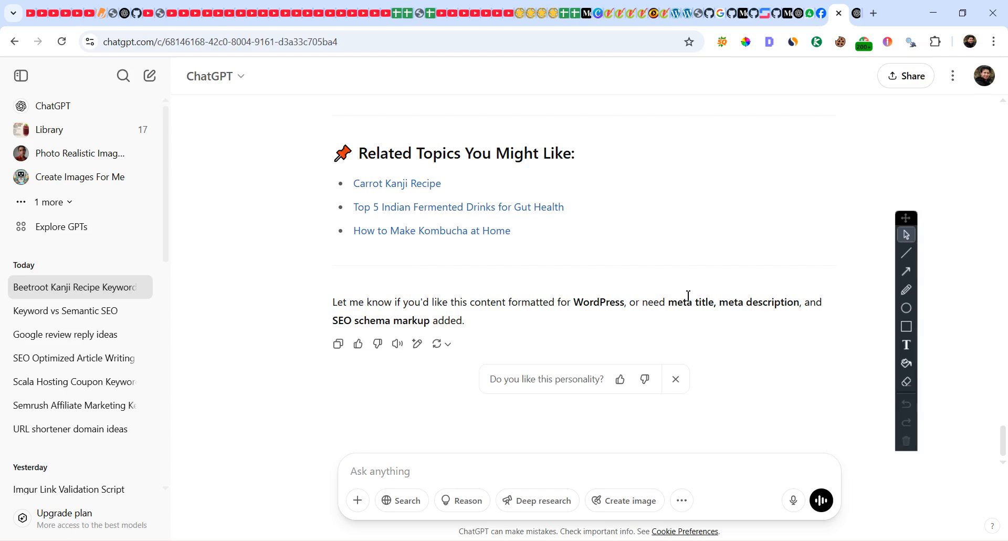
{"action": "scroll", "coordinate": [689, 295], "scroll_direction": "up", "scroll_amount": 3}
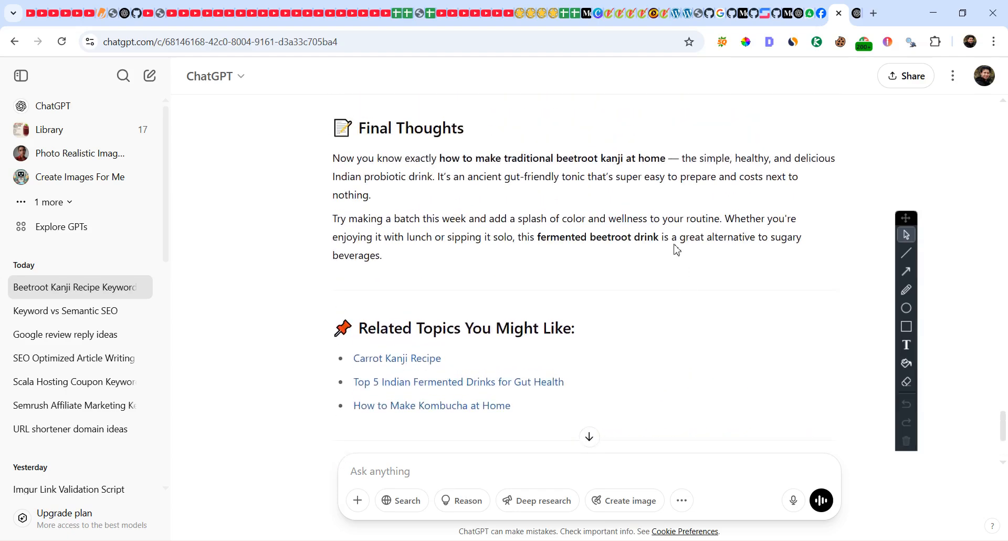
{"action": "scroll", "coordinate": [655, 252], "scroll_direction": "up", "scroll_amount": 3}
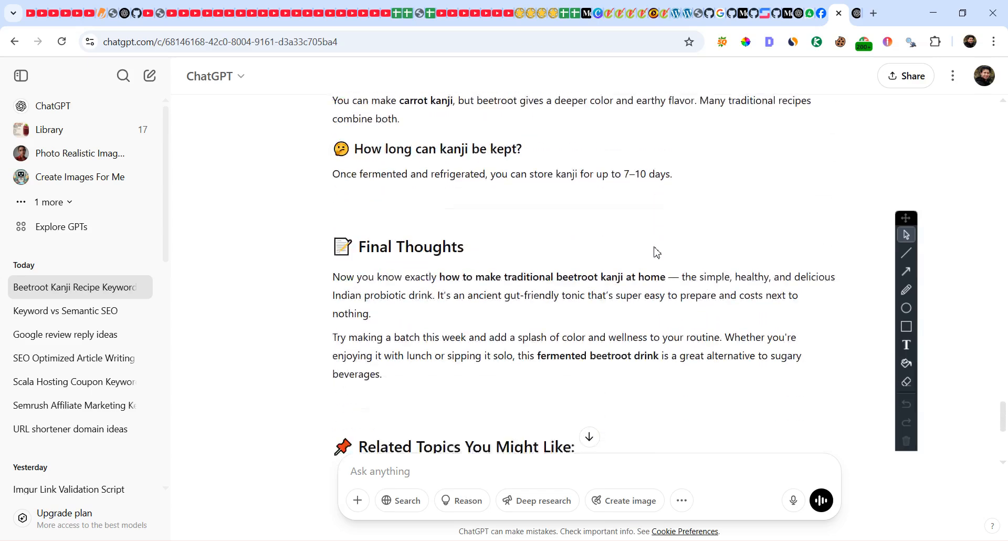
{"action": "scroll", "coordinate": [657, 252], "scroll_direction": "down", "scroll_amount": 4}
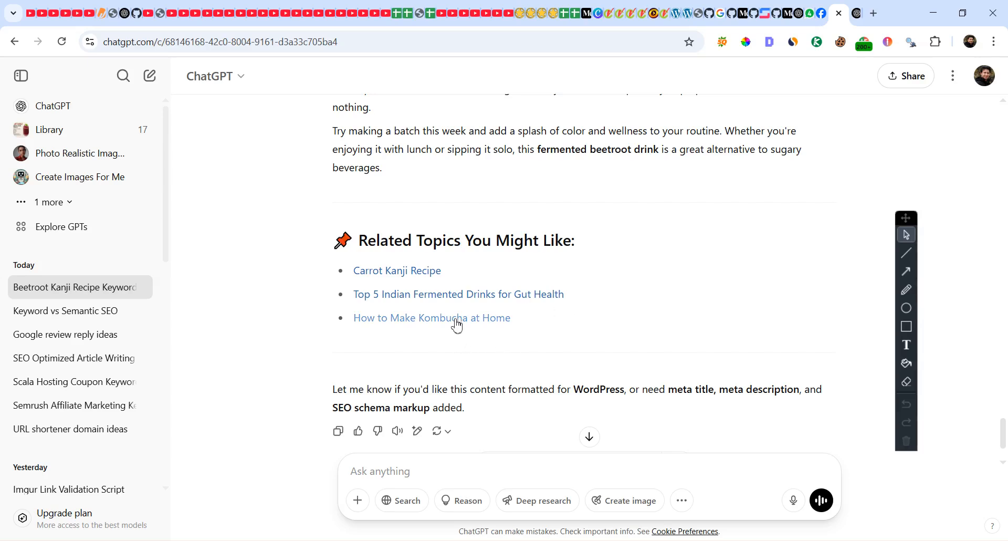
{"action": "scroll", "coordinate": [472, 265], "scroll_direction": "up", "scroll_amount": 2}
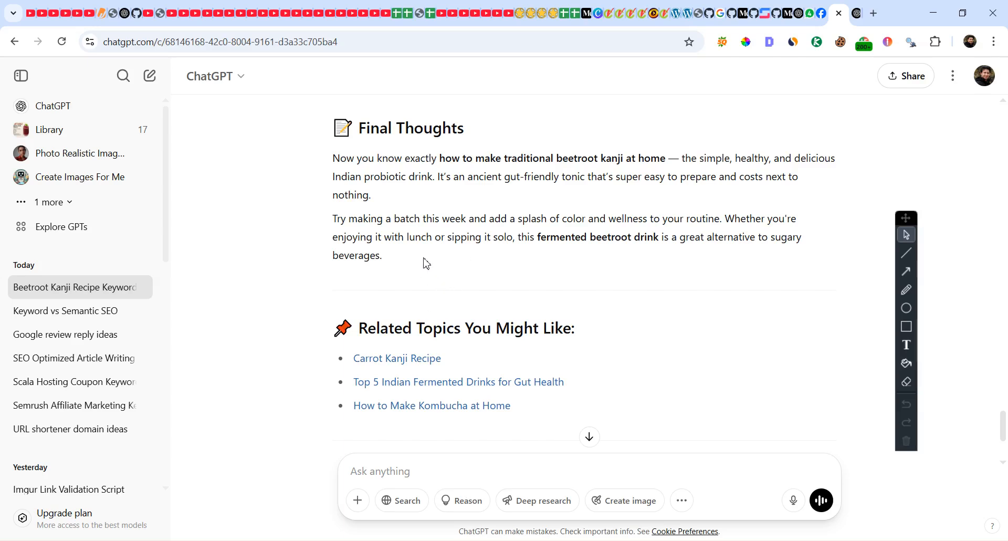
{"action": "left_click_drag", "start_coordinate": [390, 257], "coordinate": [332, 158]}
{"action": "scroll", "coordinate": [332, 157], "scroll_direction": "up", "scroll_amount": 3}
{"action": "left_click", "coordinate": [423, 239]}
{"action": "scroll", "coordinate": [424, 231], "scroll_direction": "down", "scroll_amount": 5}
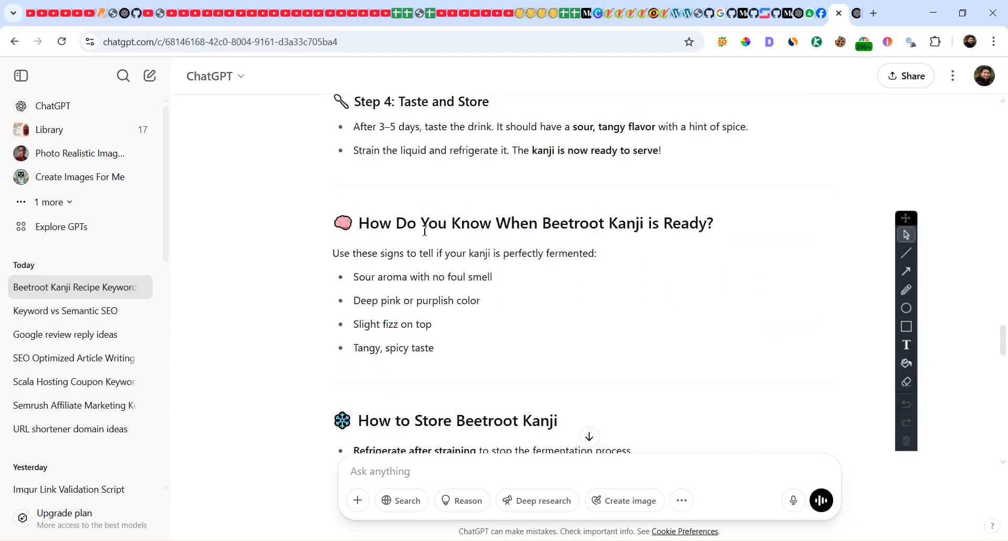
{"action": "scroll", "coordinate": [425, 231], "scroll_direction": "down", "scroll_amount": 10}
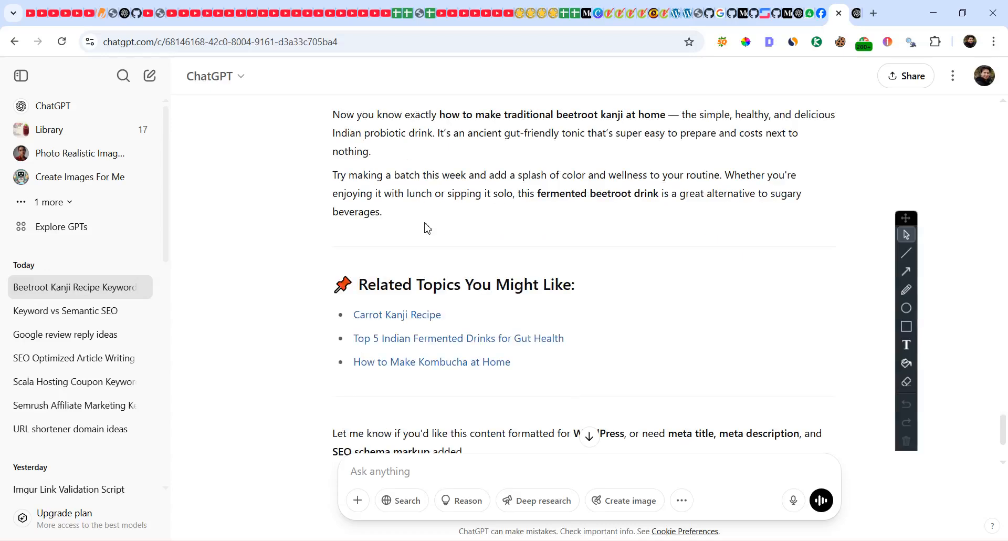
{"action": "scroll", "coordinate": [430, 208], "scroll_direction": "down", "scroll_amount": 3}
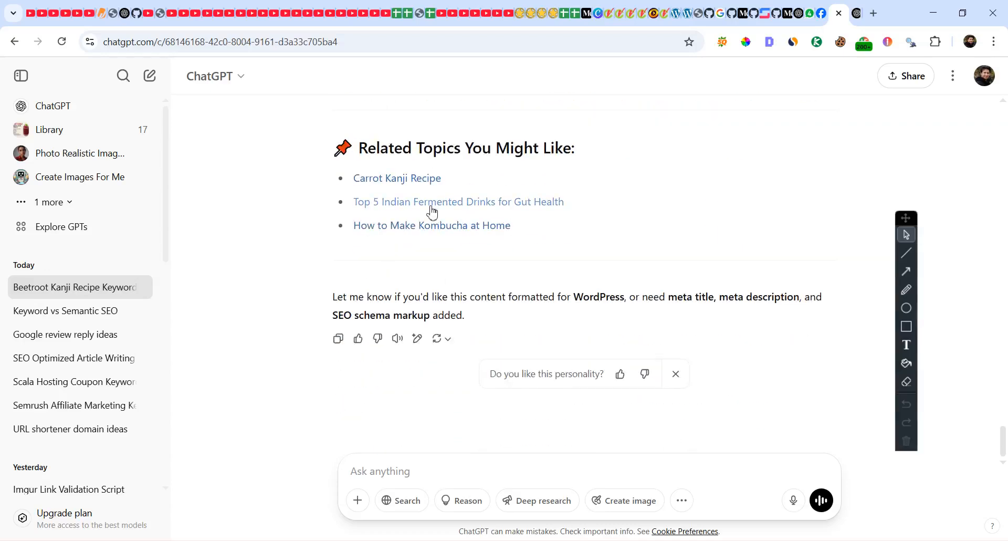
{"action": "left_click", "coordinate": [467, 540]}
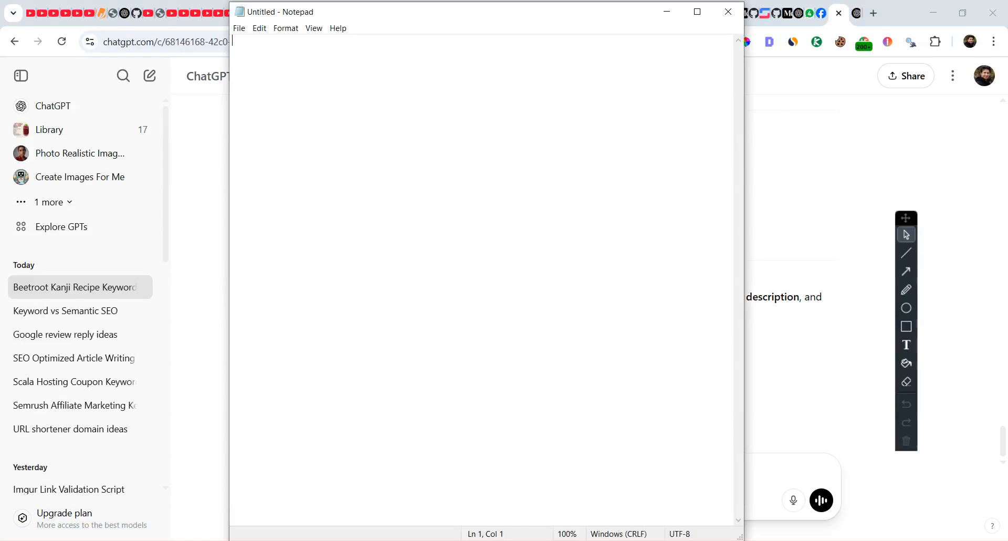
{"action": "mouse_move", "coordinate": [430, 540]}
{"action": "left_click", "coordinate": [412, 462]}
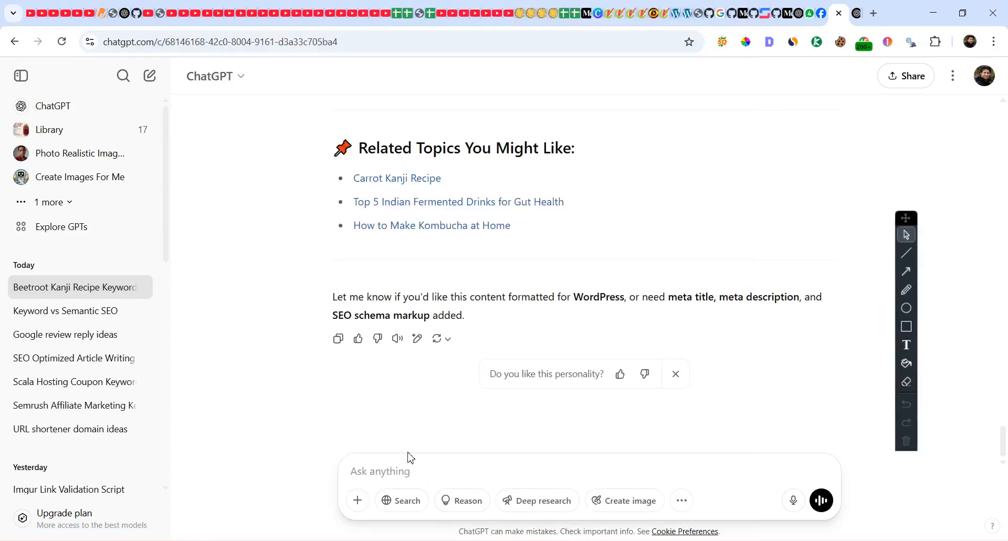
Copy ChatGPT's complete beetroot kanji response and paste it into the blank Notepad window.
{"action": "left_click", "coordinate": [339, 340]}
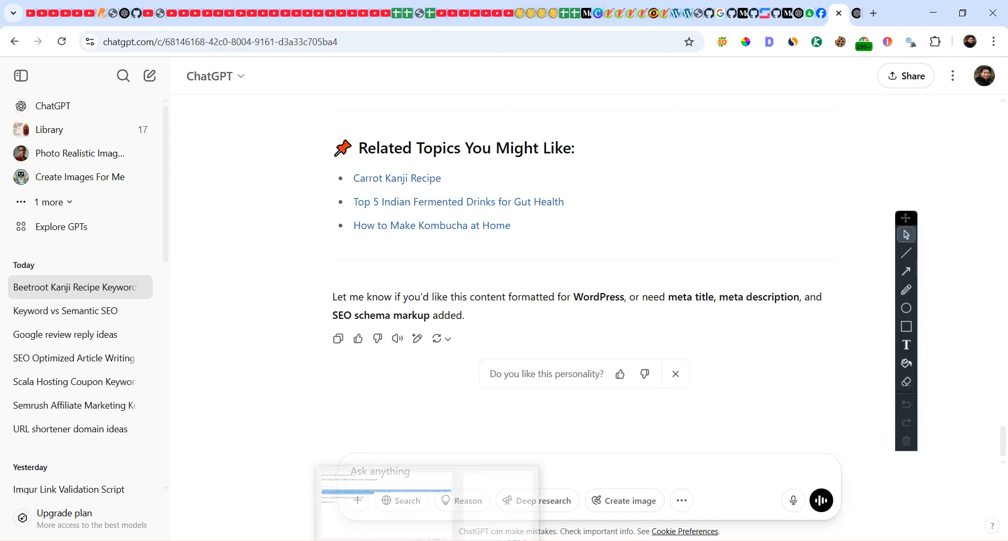
{"action": "left_click", "coordinate": [429, 540]}
{"action": "key", "text": "ctrl+v"}
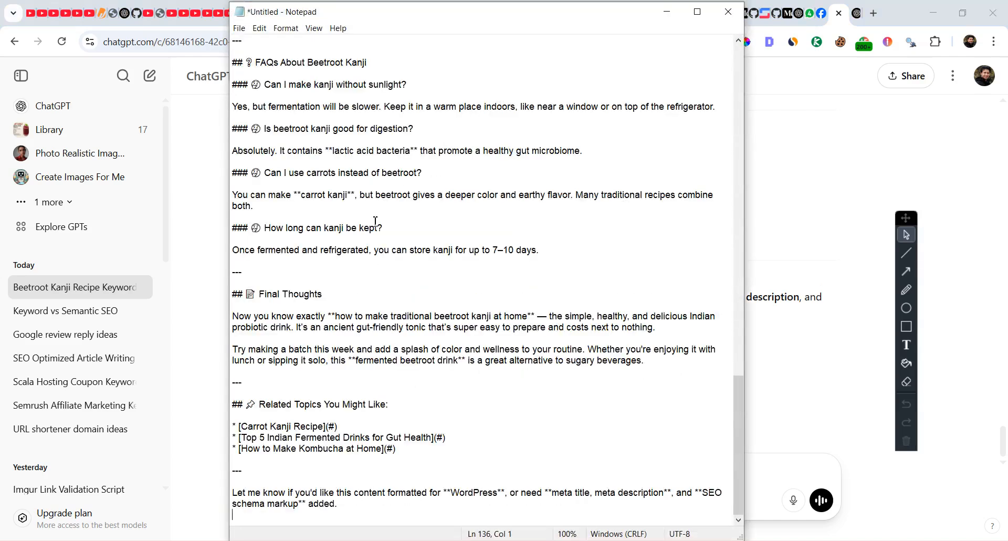
Review the ChatGPT article against the Notepad copy, checking the opening line, the Related Topics section and the closing follow-up offer.
{"action": "key", "text": "alt+Tab"}
{"action": "scroll", "coordinate": [378, 241], "scroll_direction": "up", "scroll_amount": 15}
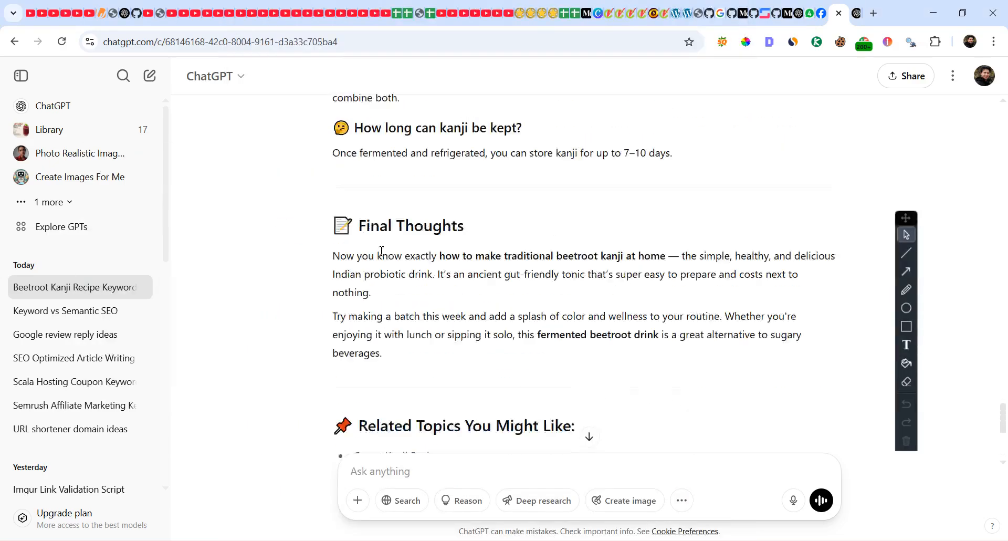
{"action": "scroll", "coordinate": [381, 257], "scroll_direction": "up", "scroll_amount": 15}
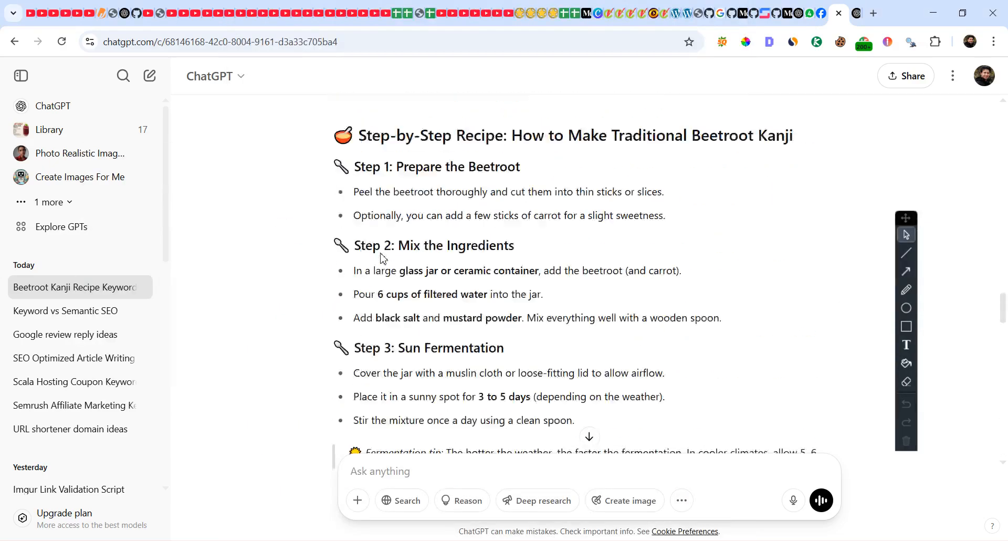
{"action": "scroll", "coordinate": [382, 257], "scroll_direction": "up", "scroll_amount": 10}
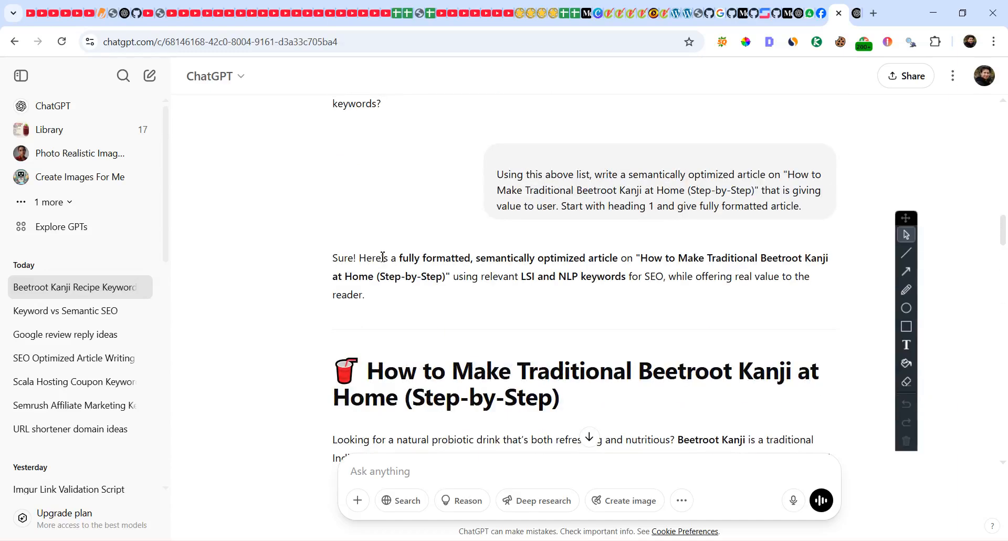
{"action": "key", "text": "alt+Tab"}
{"action": "scroll", "coordinate": [342, 182], "scroll_direction": "up", "scroll_amount": 1}
{"action": "scroll", "coordinate": [342, 182], "scroll_direction": "down", "scroll_amount": 1}
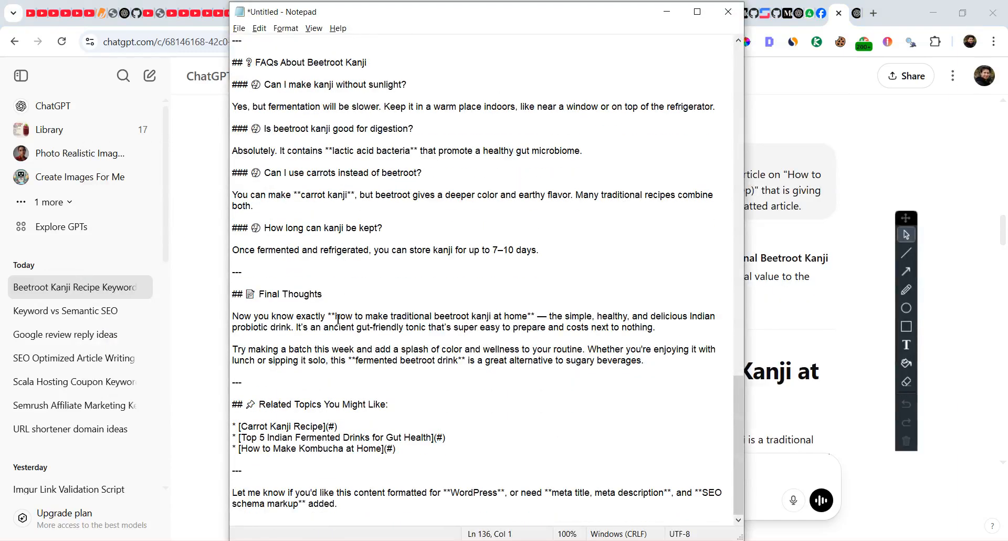
{"action": "key", "text": "alt+Tab"}
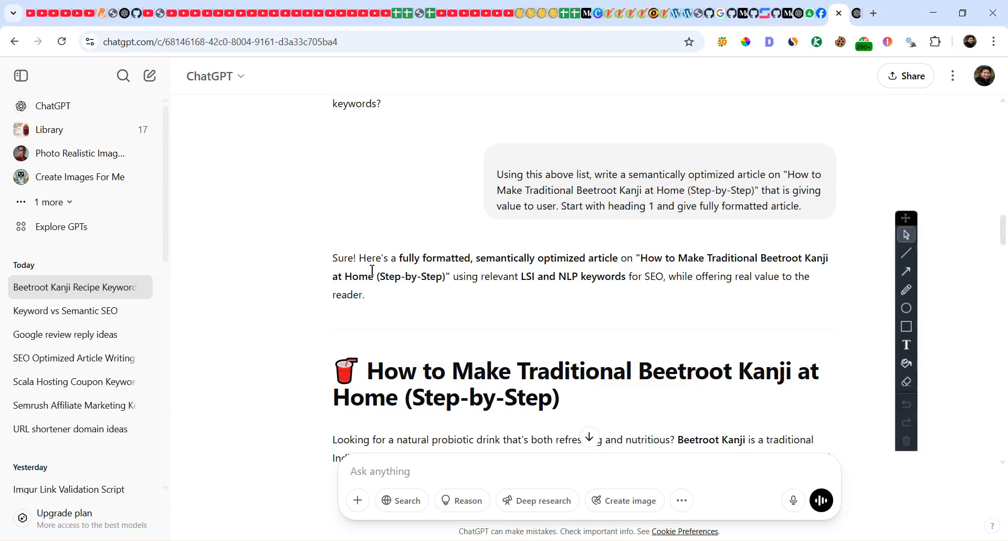
{"action": "triple_click", "coordinate": [336, 264]}
{"action": "scroll", "coordinate": [336, 263], "scroll_direction": "down", "scroll_amount": 10}
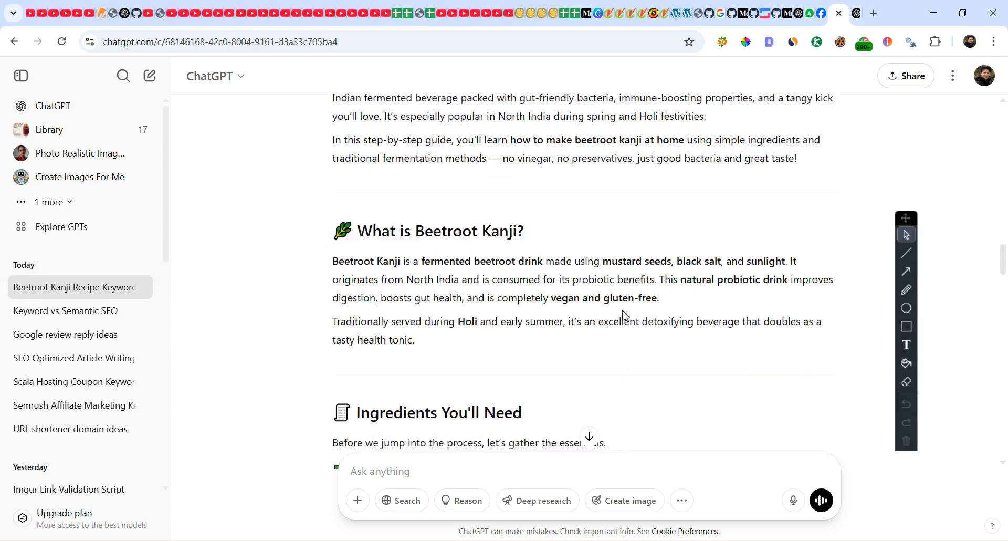
{"action": "scroll", "coordinate": [989, 296], "scroll_direction": "down", "scroll_amount": 15}
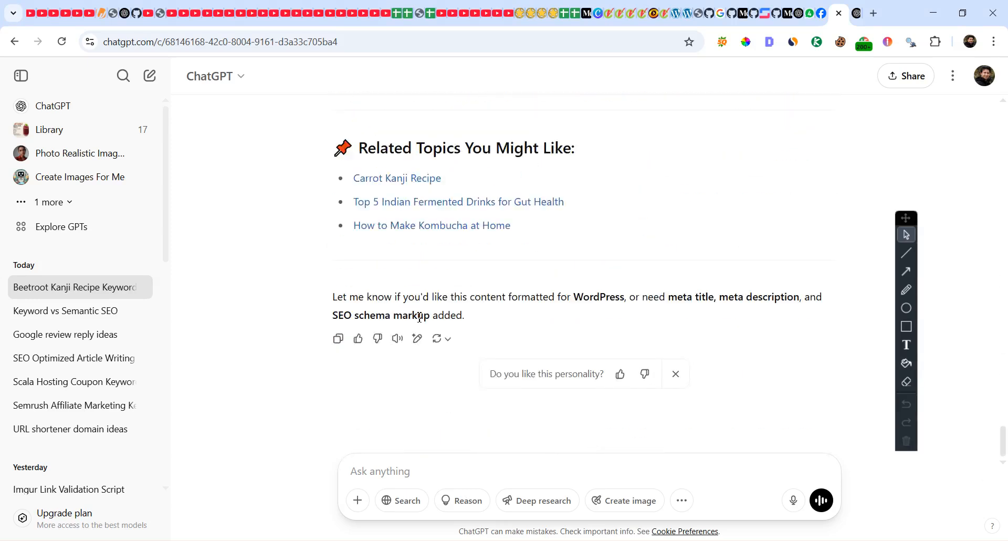
{"action": "triple_click", "coordinate": [466, 317]}
{"action": "left_click_drag", "start_coordinate": [471, 320], "coordinate": [432, 310]}
{"action": "triple_click", "coordinate": [431, 312]}
{"action": "left_click_drag", "start_coordinate": [524, 231], "coordinate": [337, 150]}
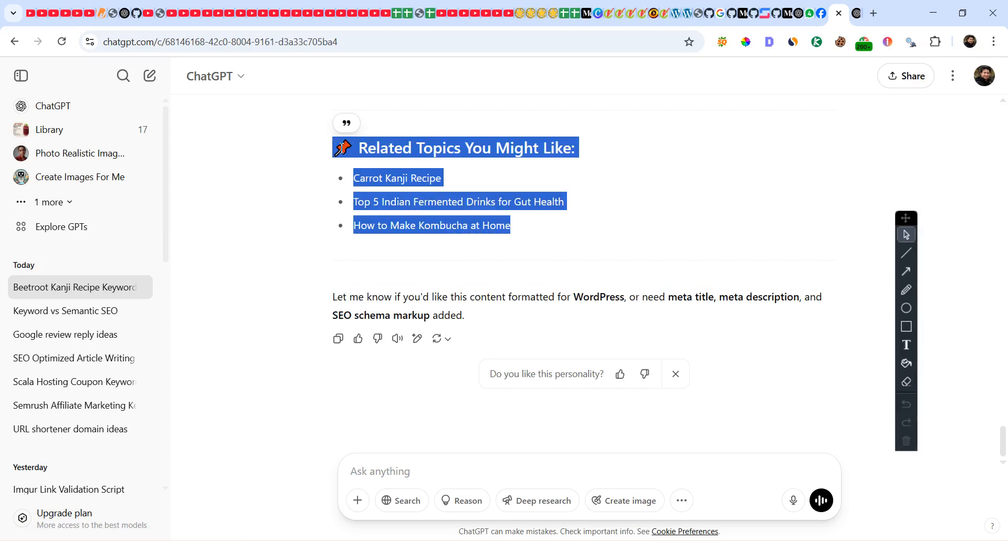
Examine the Markdown heading symbols in the Notepad copy, at the Related Topics section and the main title, and return to ChatGPT.
{"action": "key", "text": "alt+Tab"}
{"action": "left_click", "coordinate": [368, 295]}
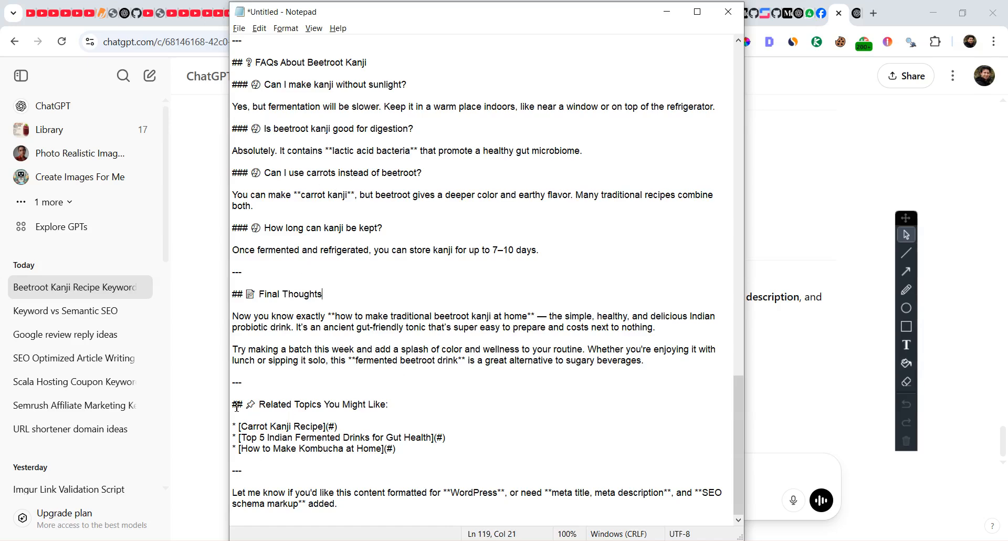
{"action": "left_click_drag", "start_coordinate": [233, 407], "coordinate": [247, 407]}
{"action": "left_click_drag", "start_coordinate": [737, 430], "coordinate": [738, 100]}
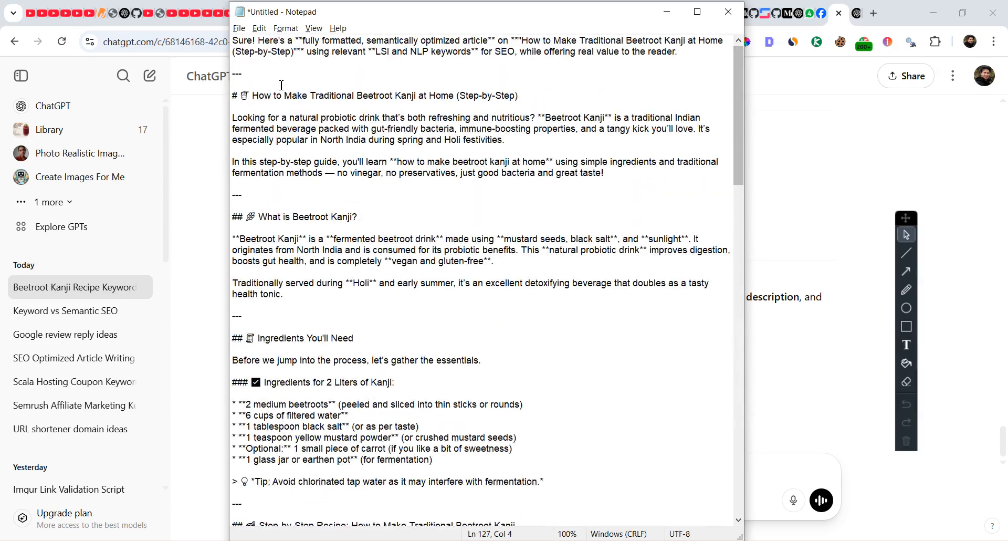
{"action": "left_click_drag", "start_coordinate": [239, 99], "coordinate": [232, 96]}
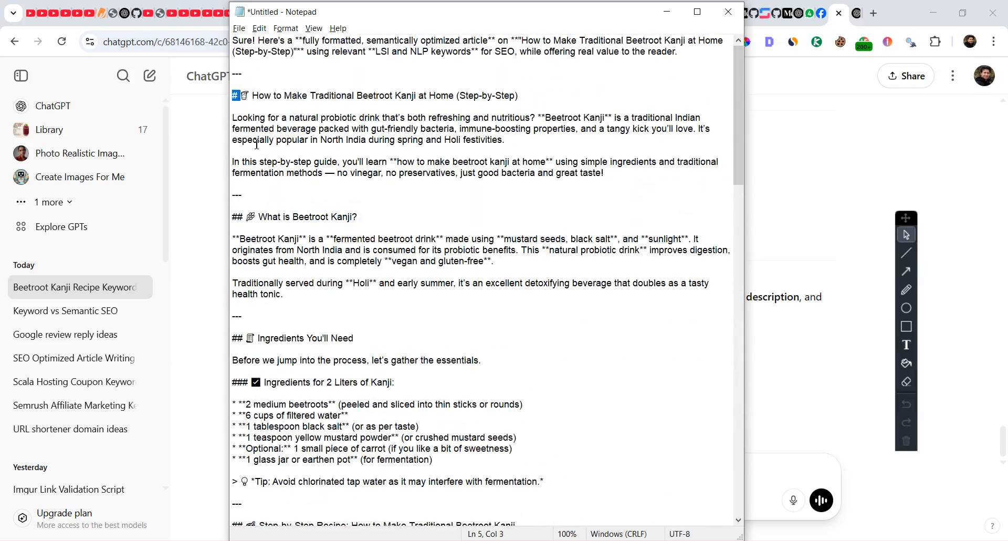
{"action": "left_click", "coordinate": [244, 96]}
{"action": "left_click_drag", "start_coordinate": [233, 97], "coordinate": [213, 28]}
{"action": "left_click", "coordinate": [342, 87]}
{"action": "left_click", "coordinate": [783, 146]}
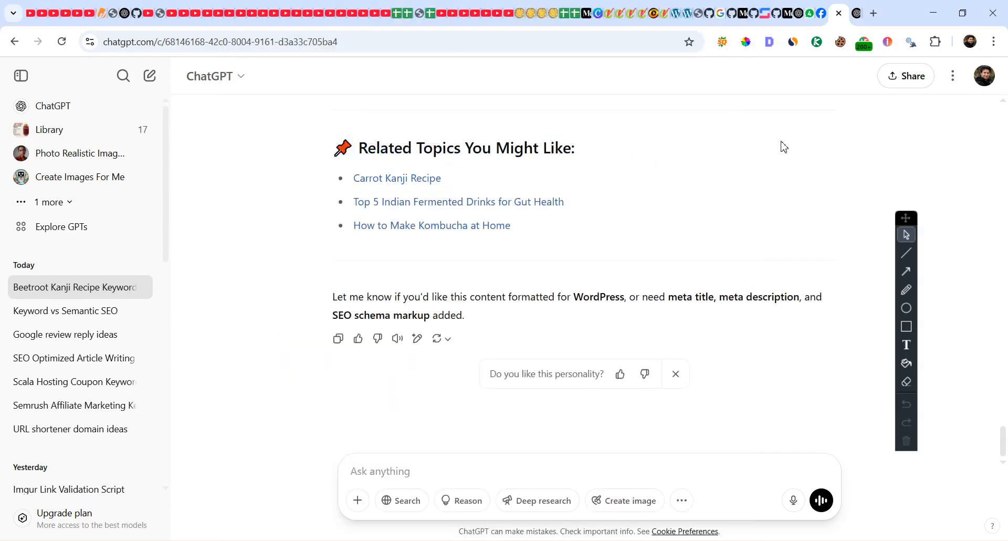
Open markdownlivepreview.com in a new incognito window and copy the entire article from Notepad.
{"action": "key", "text": "ctrl+shift+n"}
{"action": "type", "text": "mark"}
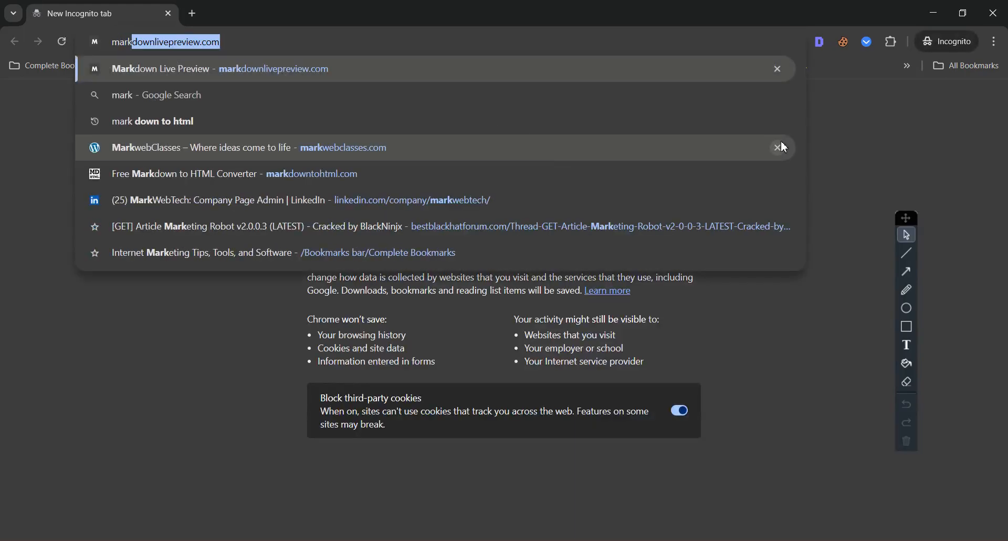
{"action": "key", "text": "Return"}
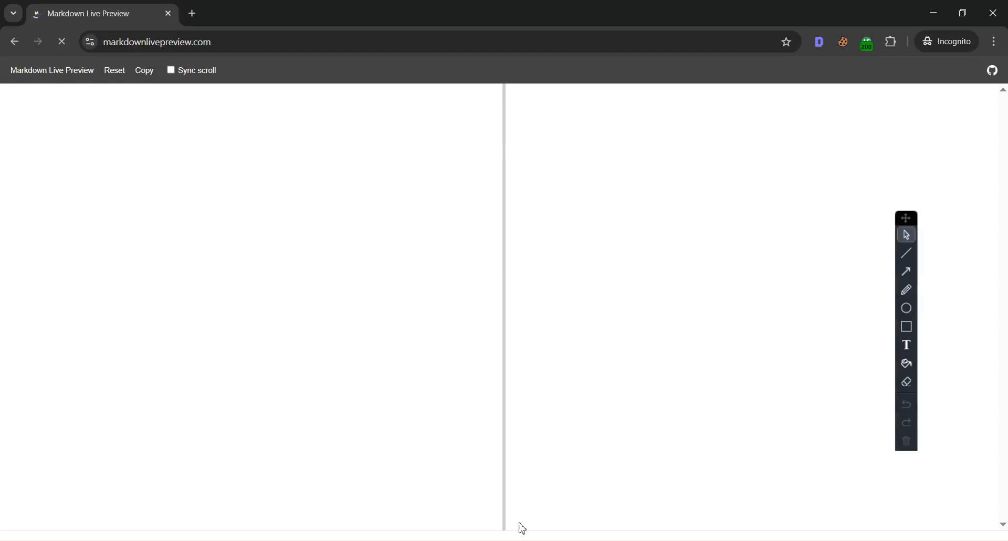
{"action": "key", "text": "alt+Tab"}
{"action": "key", "text": "ctrl+a"}
{"action": "key", "text": "ctrl+c"}
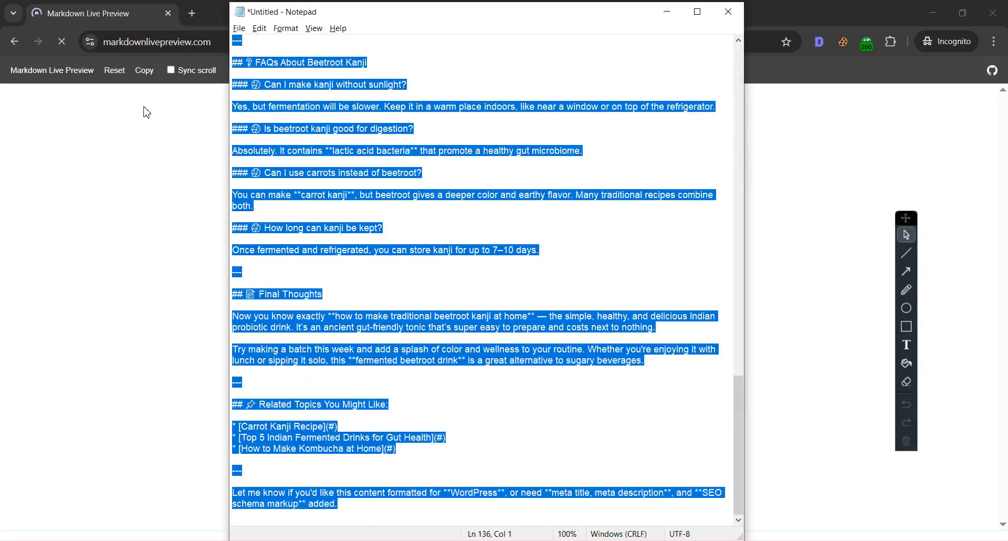
{"action": "key", "text": "alt+Tab"}
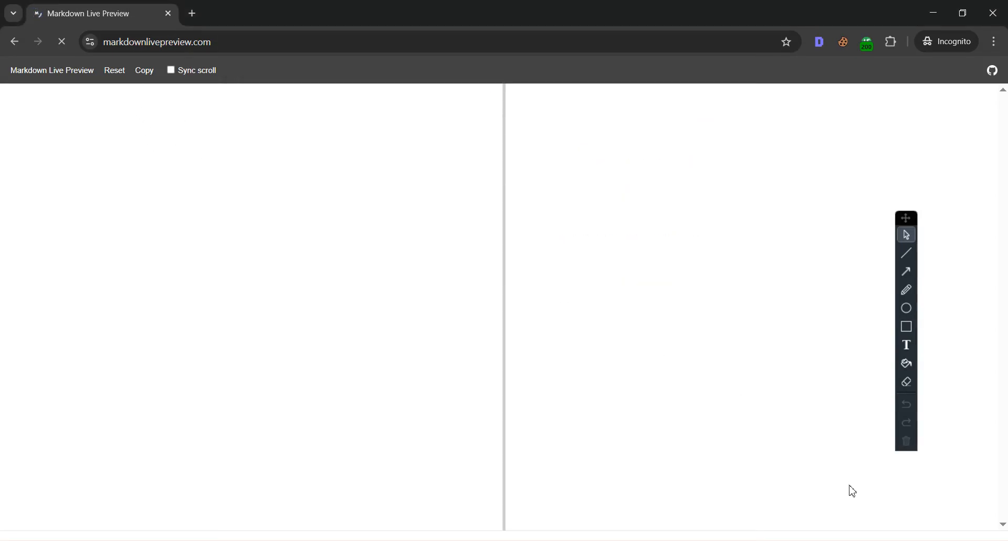
Replace all the sample Markdown in the Markdown Live Preview editor with the copied beetroot kanji article.
{"action": "double_click", "coordinate": [179, 145]}
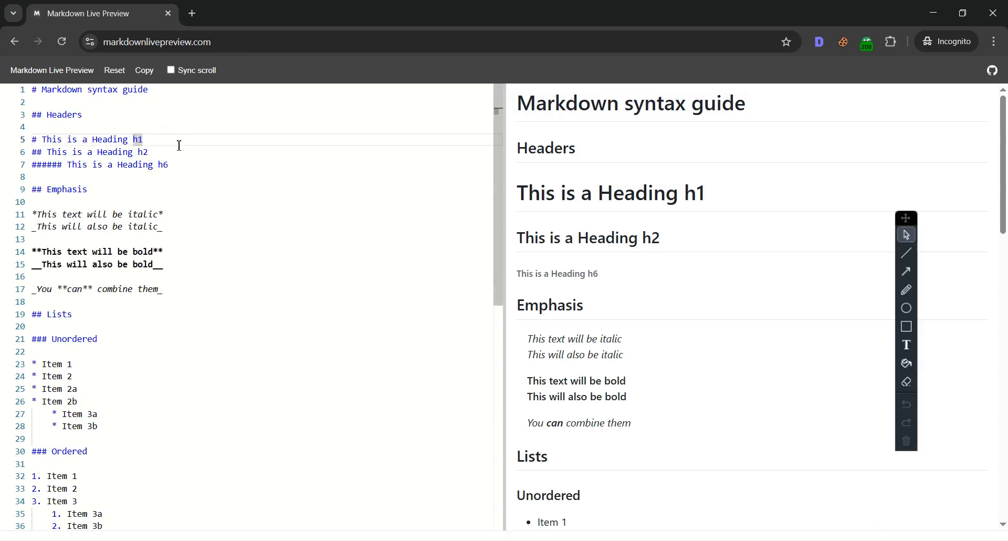
{"action": "left_click", "coordinate": [95, 126]}
{"action": "scroll", "coordinate": [572, 264], "scroll_direction": "down", "scroll_amount": 6}
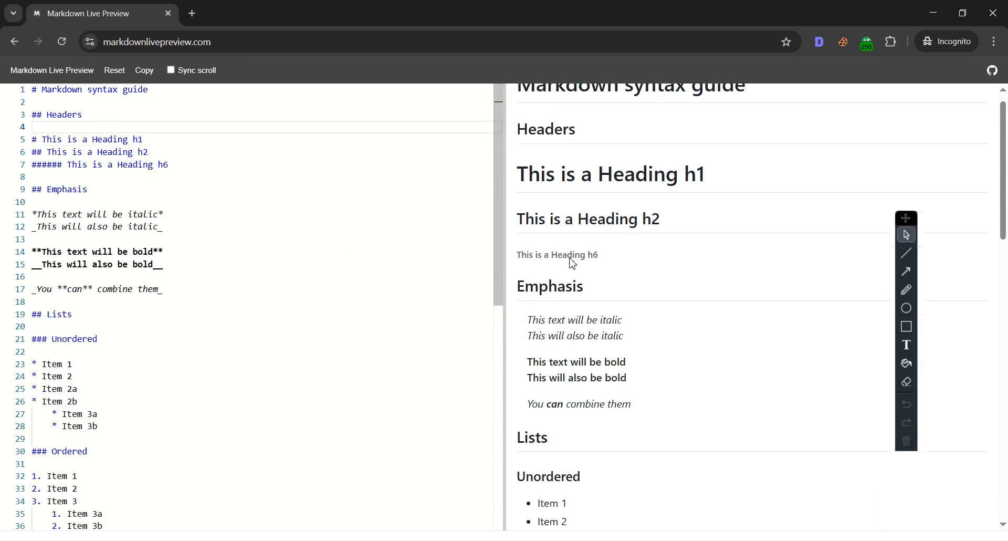
{"action": "scroll", "coordinate": [571, 264], "scroll_direction": "down", "scroll_amount": 5}
{"action": "scroll", "coordinate": [571, 264], "scroll_direction": "up", "scroll_amount": 5}
{"action": "left_click", "coordinate": [233, 202]}
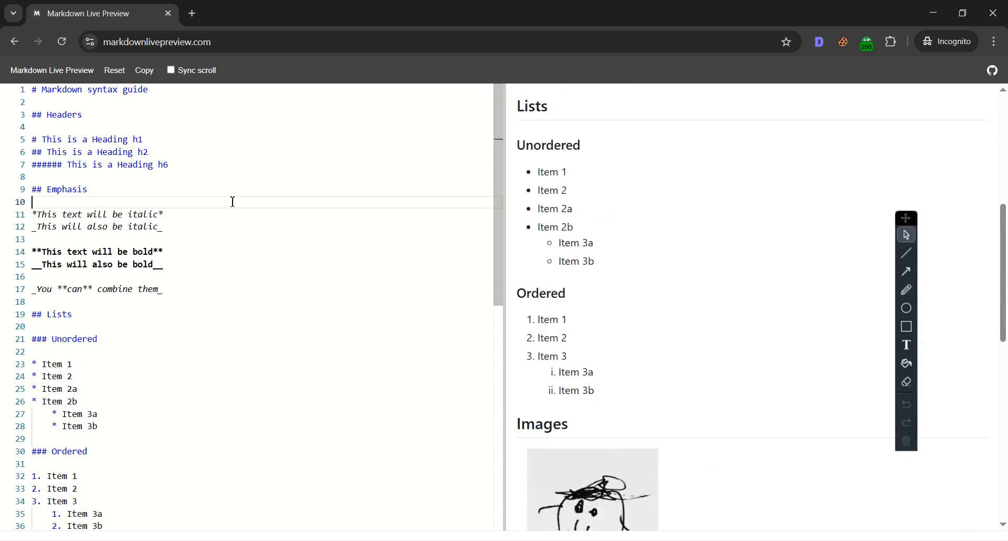
{"action": "key", "text": "ctrl+a"}
{"action": "key", "text": "BackSpace"}
{"action": "key", "text": "ctrl+v"}
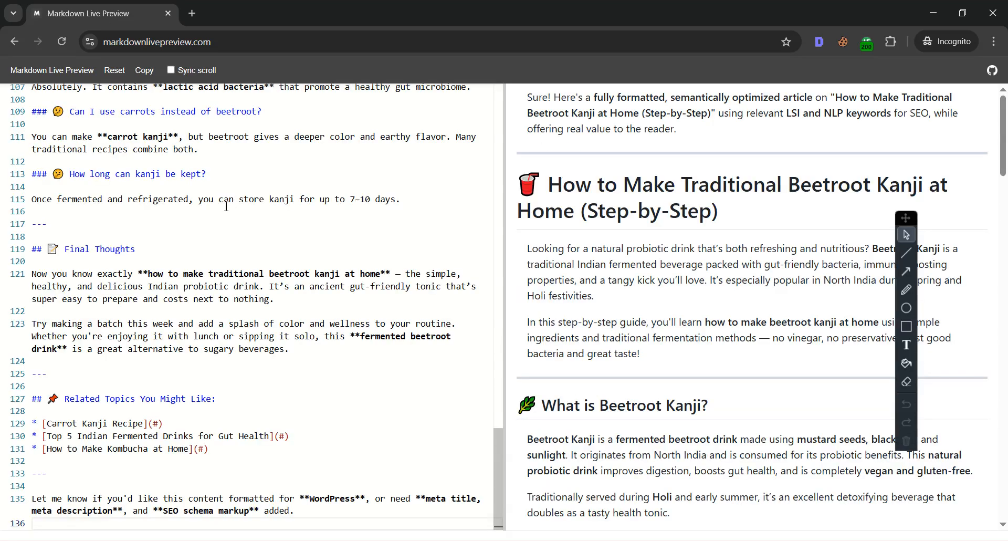
Delete the Related Topics section and the closing follow-up offer from the end of the article's Markdown.
{"action": "scroll", "coordinate": [683, 361], "scroll_direction": "down", "scroll_amount": 14}
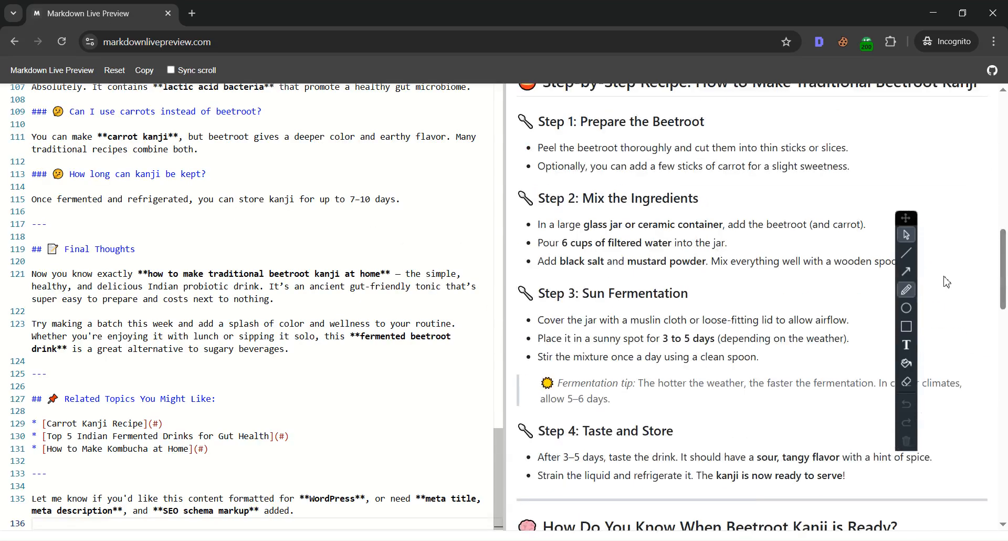
{"action": "left_click_drag", "start_coordinate": [1003, 257], "coordinate": [991, 496]}
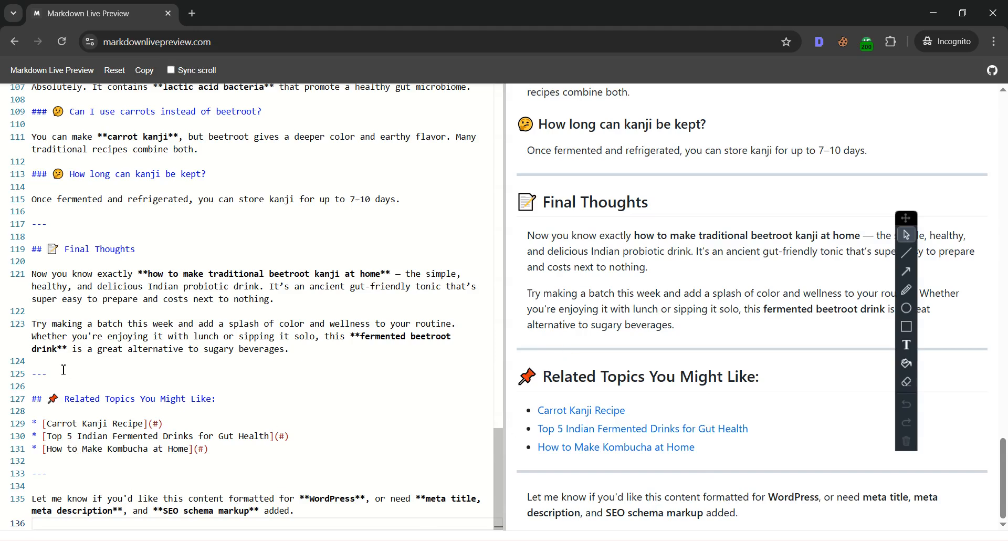
{"action": "left_click_drag", "start_coordinate": [63, 362], "coordinate": [331, 522]}
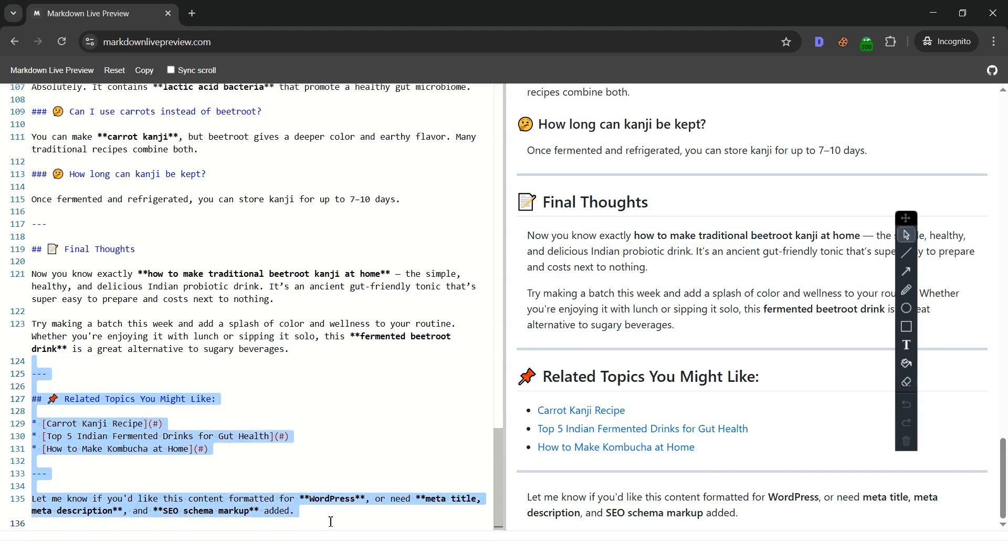
{"action": "key", "text": "BackSpace"}
Delete ChatGPT's introductory "Sure! Here's a" sentence and the separator above the article's main heading in the Markdown.
{"action": "left_click_drag", "start_coordinate": [675, 513], "coordinate": [571, 440]}
{"action": "scroll", "coordinate": [724, 401], "scroll_direction": "up", "scroll_amount": 5}
{"action": "left_click_drag", "start_coordinate": [1002, 415], "coordinate": [996, 124]}
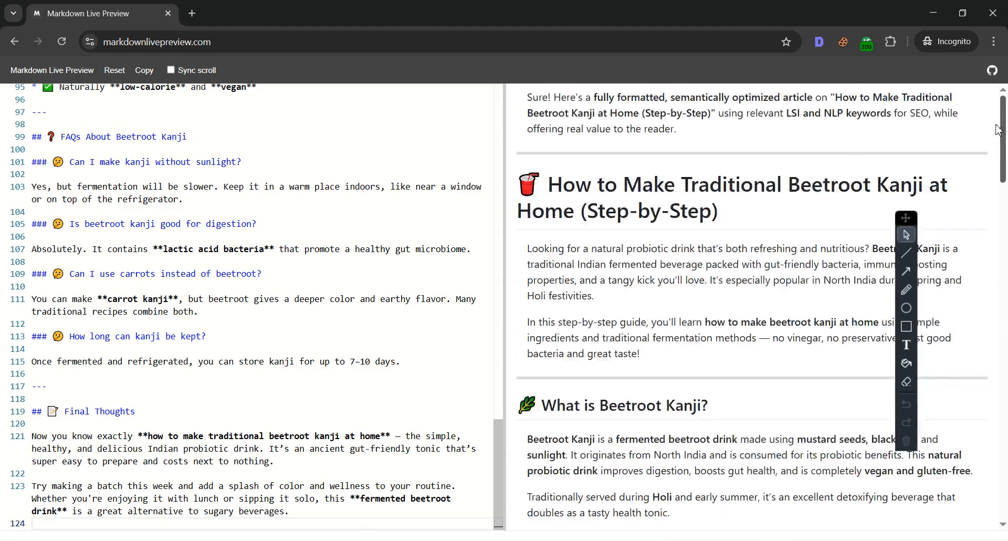
{"action": "left_click_drag", "start_coordinate": [498, 443], "coordinate": [499, 105]}
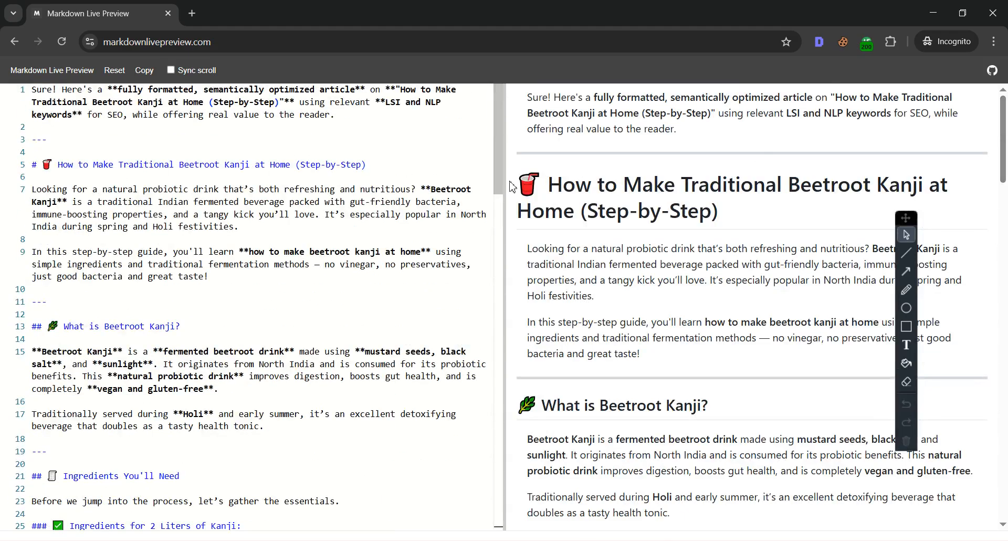
{"action": "left_click_drag", "start_coordinate": [521, 180], "coordinate": [721, 181]}
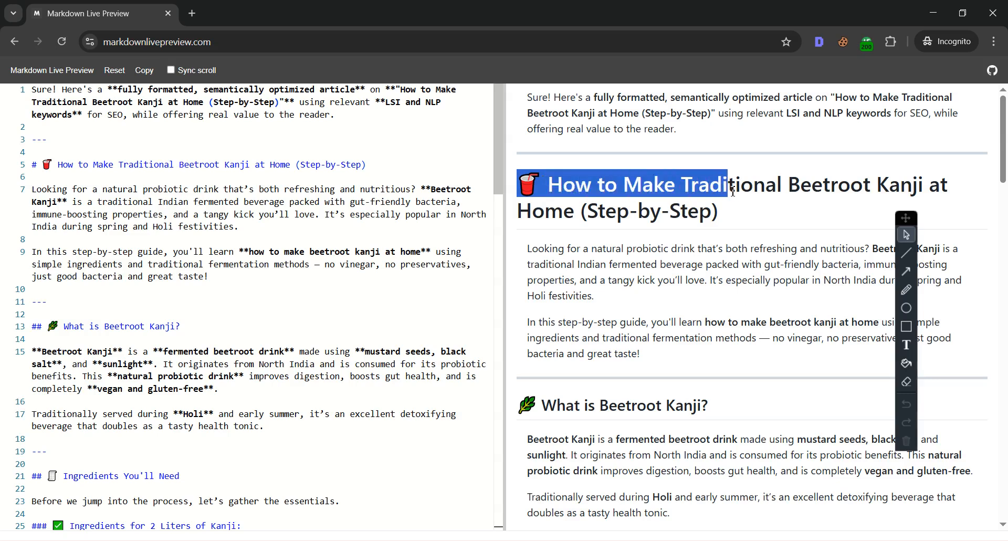
{"action": "left_click", "coordinate": [41, 164]}
{"action": "left_click", "coordinate": [49, 149]}
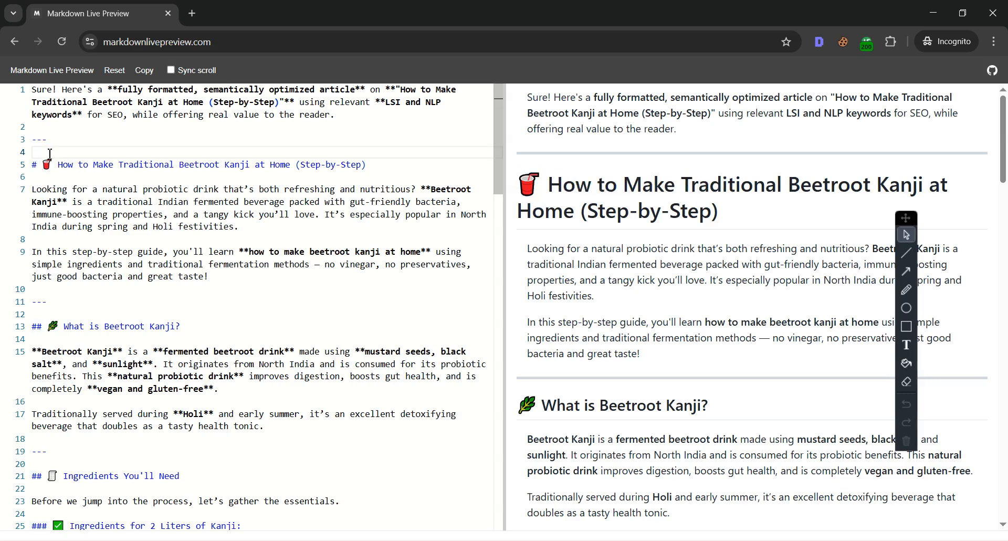
{"action": "left_click_drag", "start_coordinate": [50, 152], "coordinate": [5, 69]}
{"action": "key", "text": "BackSpace"}
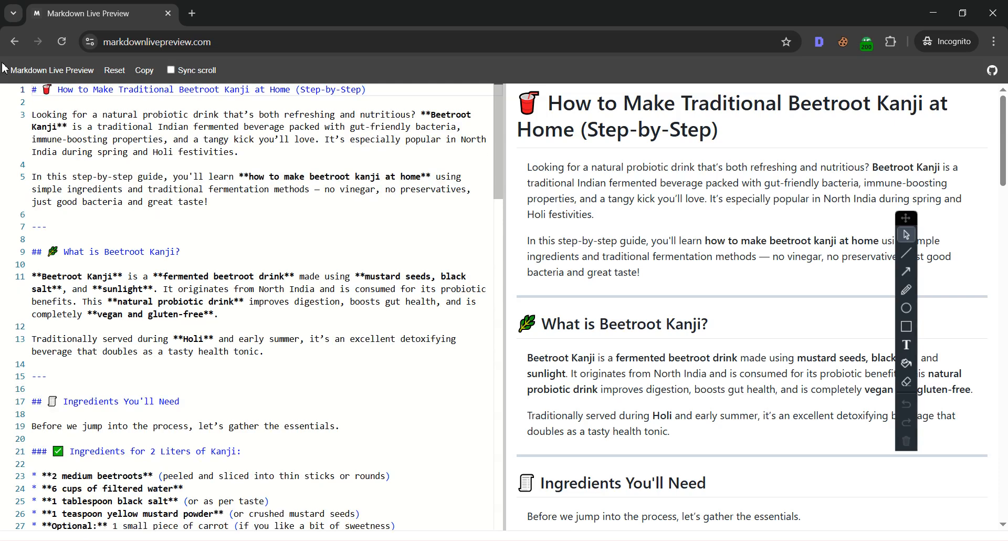
Replace the entire Notepad text with the trimmed Markdown article and return to Markdown Live Preview.
{"action": "key", "text": "ctrl+a"}
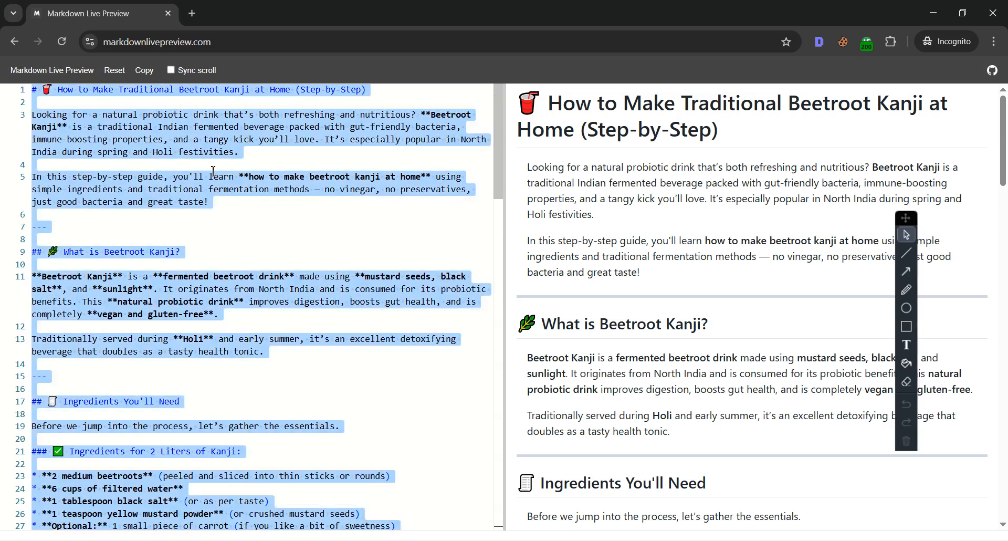
{"action": "key", "text": "alt+Tab"}
{"action": "left_click", "coordinate": [417, 269]}
{"action": "key", "text": "ctrl+a"}
{"action": "key", "text": "BackSpace"}
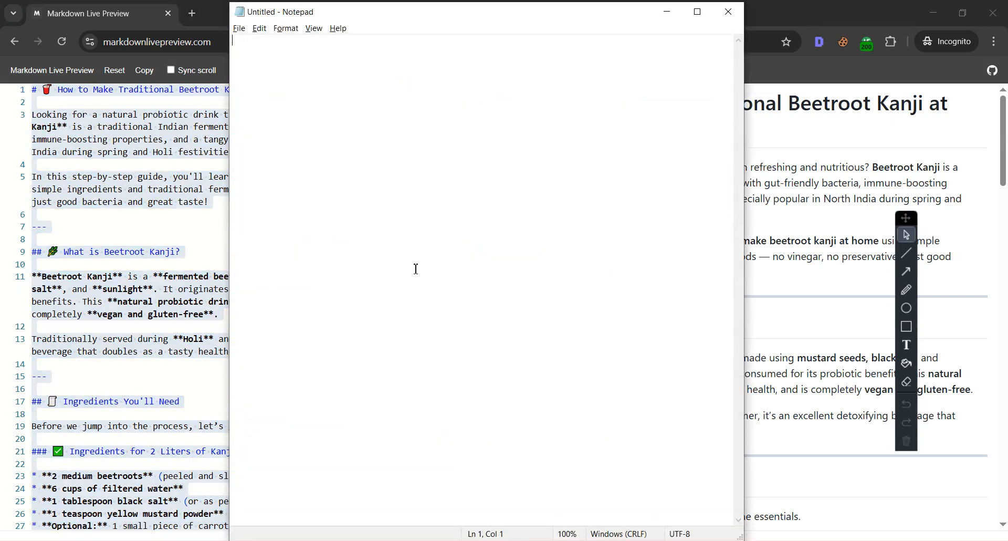
{"action": "key", "text": "ctrl+v"}
{"action": "scroll", "coordinate": [416, 268], "scroll_direction": "up", "scroll_amount": 20}
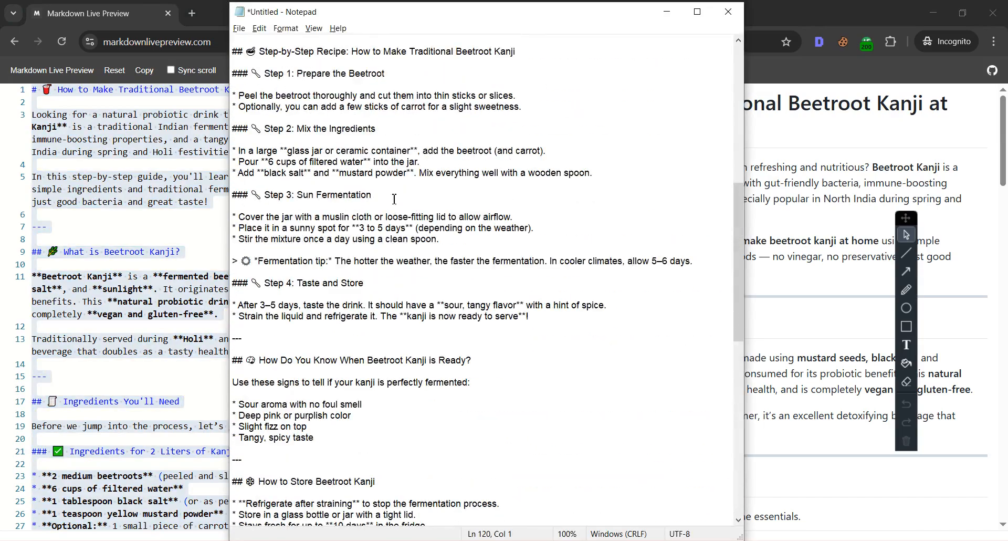
{"action": "scroll", "coordinate": [398, 199], "scroll_direction": "up", "scroll_amount": 7}
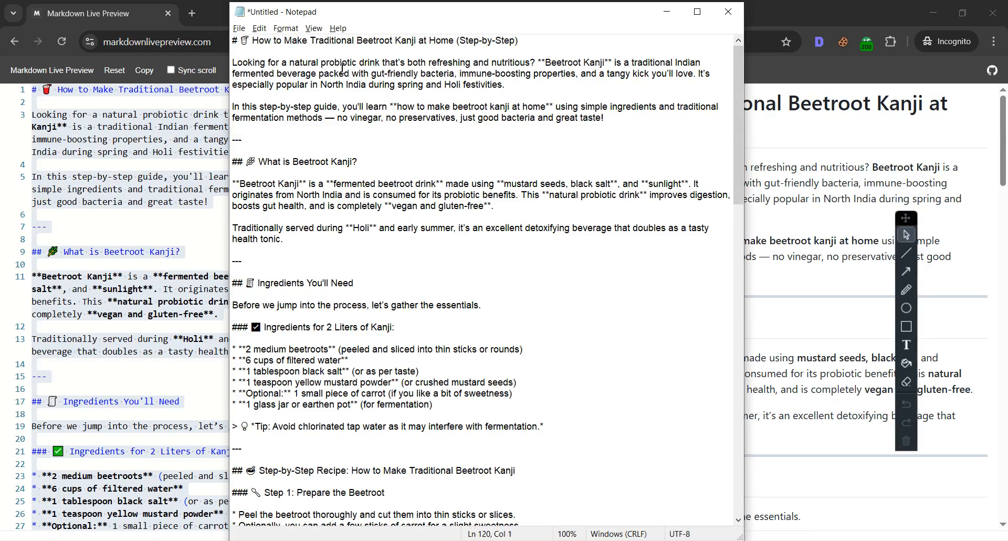
{"action": "left_click", "coordinate": [124, 13]}
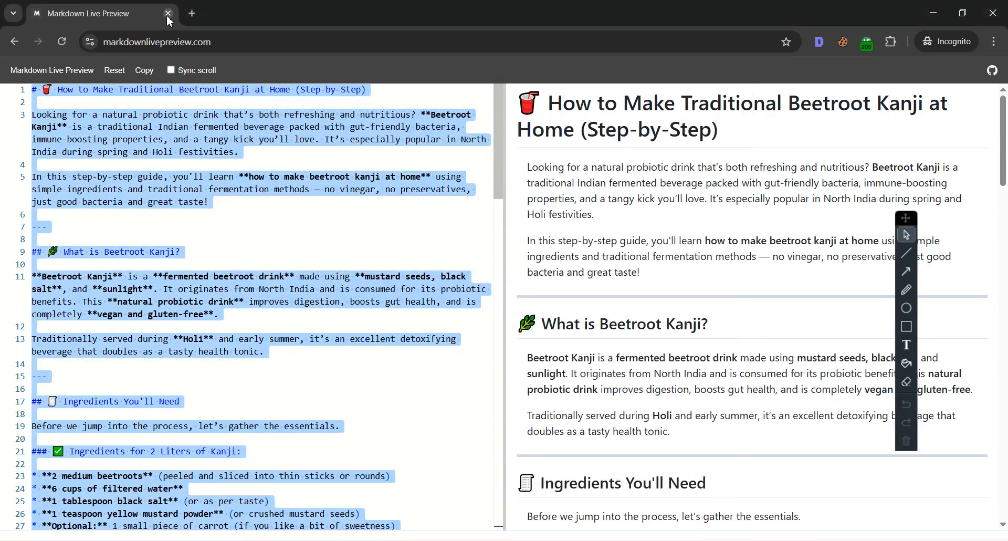
Widen the rendered article preview by narrowing the Markdown editor pane beside it.
{"action": "left_click", "coordinate": [597, 234]}
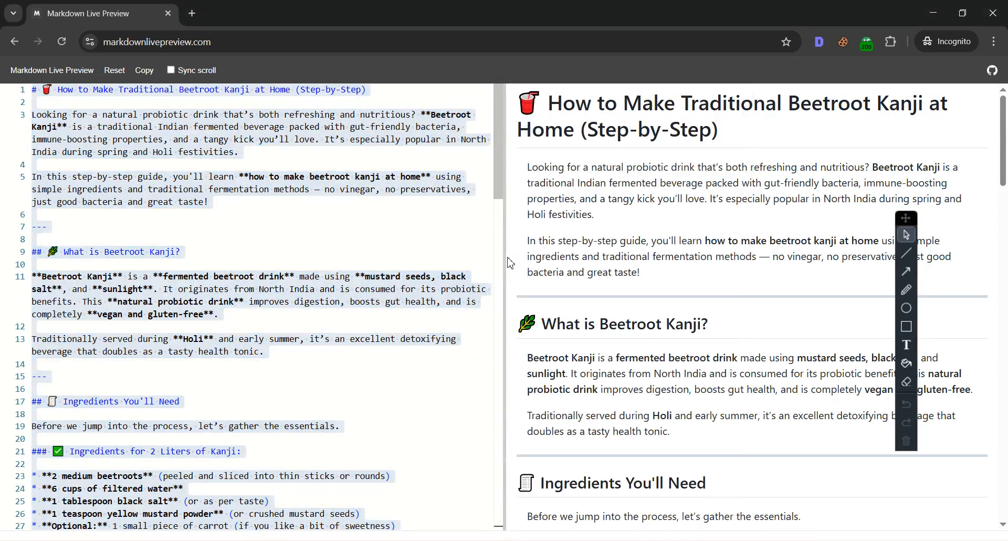
{"action": "left_click_drag", "start_coordinate": [509, 262], "coordinate": [338, 357]}
Switch to the main Chrome window, open kanjibenefits.online in a new tab and go to its WordPress dashboard.
{"action": "left_click", "coordinate": [282, 540]}
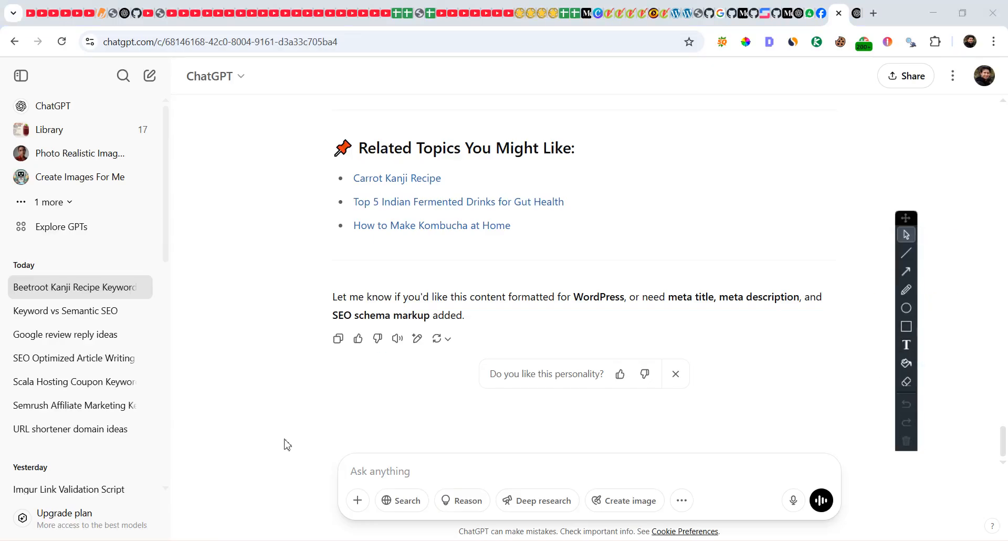
{"action": "left_click", "coordinate": [698, 540]}
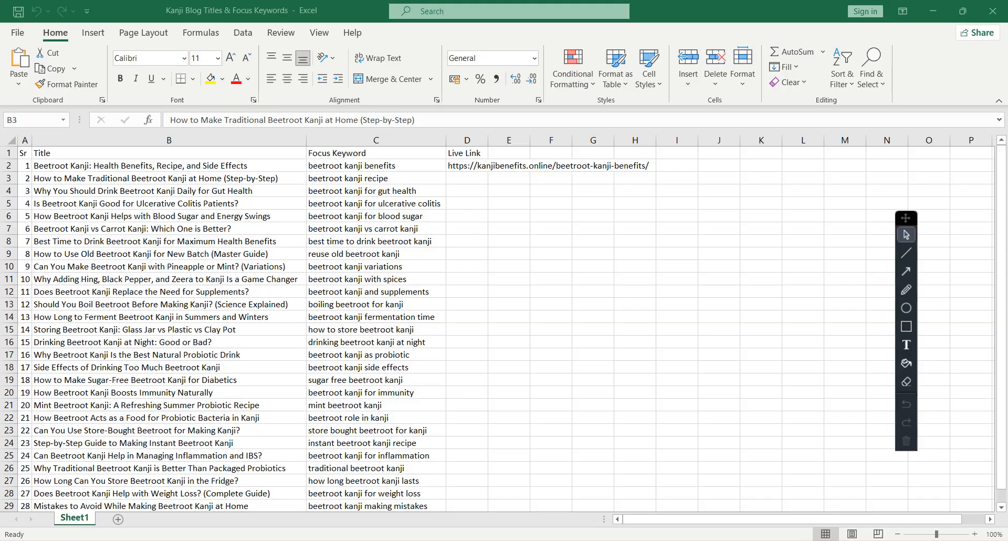
{"action": "key", "text": "alt+Tab"}
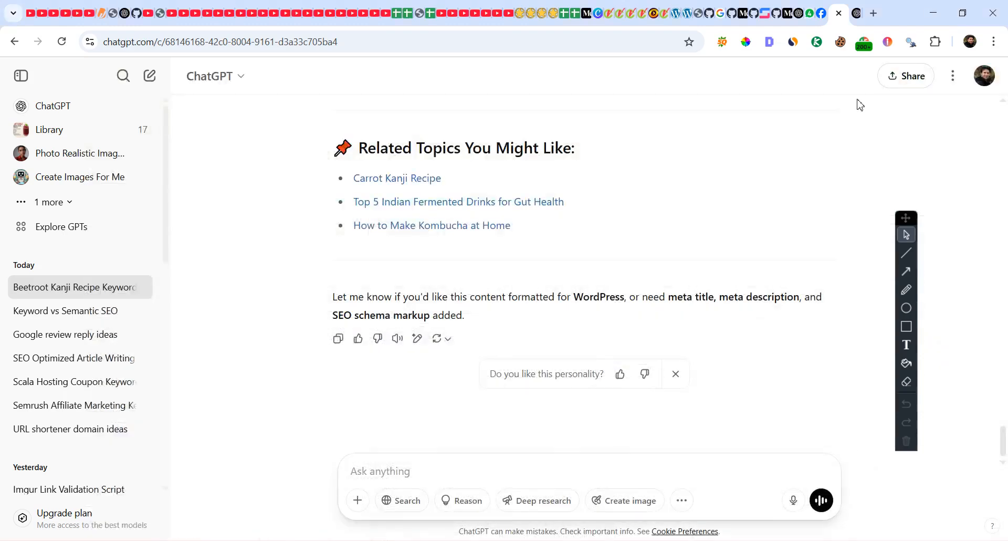
{"action": "left_click", "coordinate": [873, 11]}
{"action": "type", "text": "kanji"}
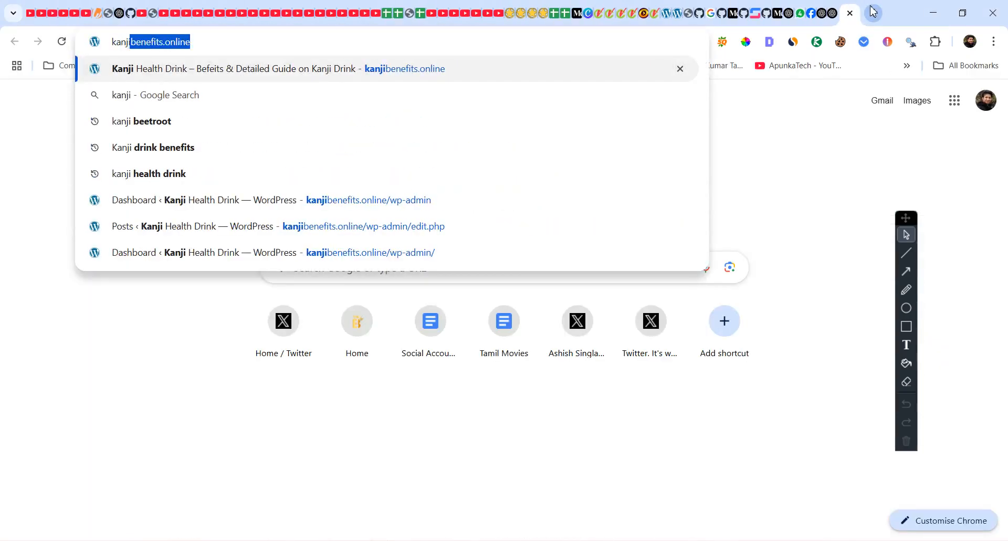
{"action": "key", "text": "Return"}
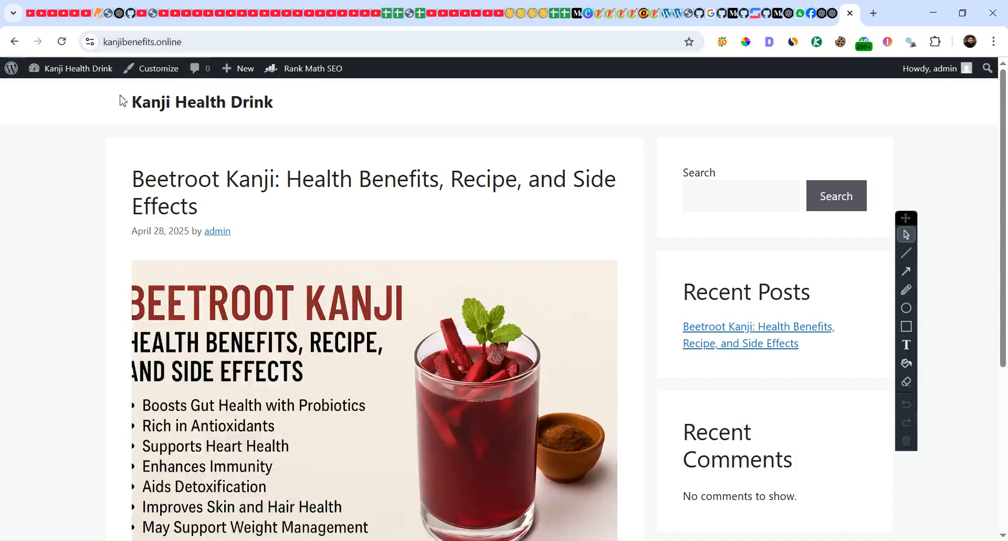
{"action": "mouse_move", "coordinate": [74, 68]}
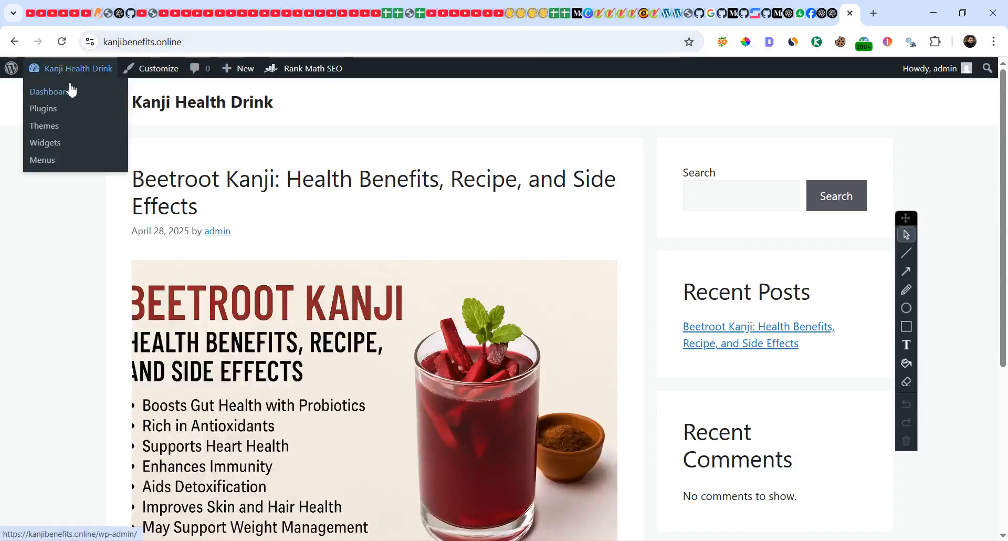
{"action": "left_click", "coordinate": [69, 92]}
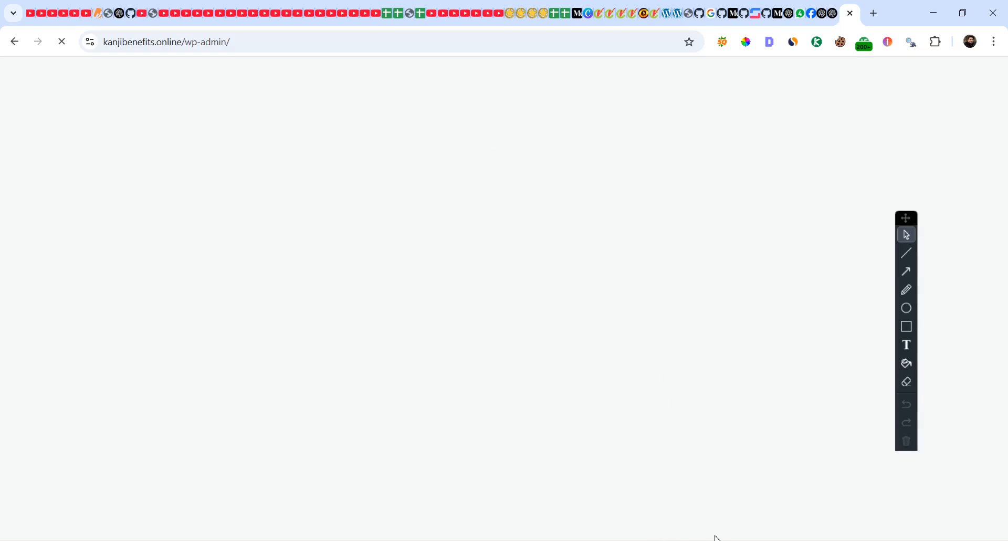
Switch to the Notepad prompt file and examine the article-writing instruction and the title in the keyword request.
{"action": "mouse_move", "coordinate": [248, 540]}
{"action": "left_click", "coordinate": [319, 504]}
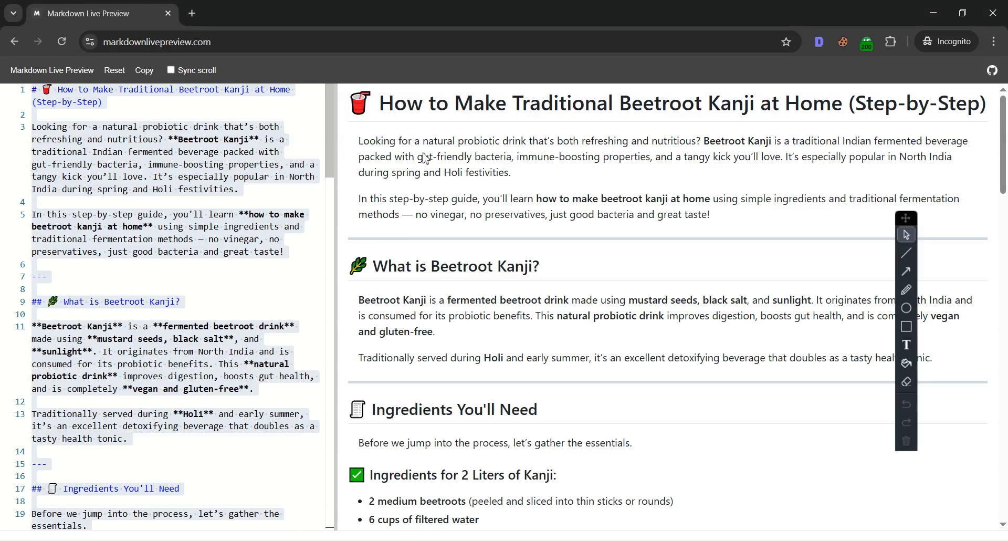
{"action": "left_click", "coordinate": [415, 540]}
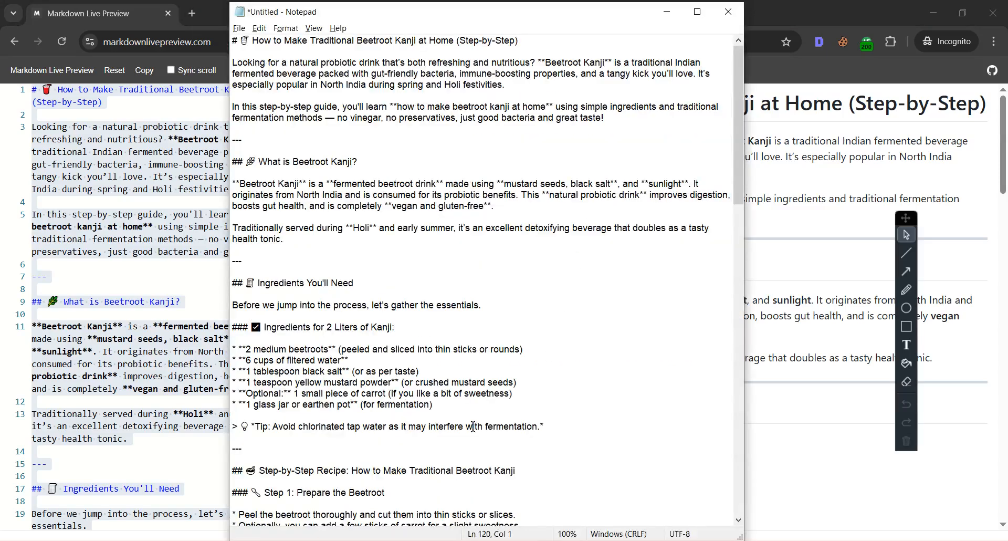
{"action": "left_click", "coordinate": [438, 540]}
{"action": "left_click", "coordinate": [529, 161]}
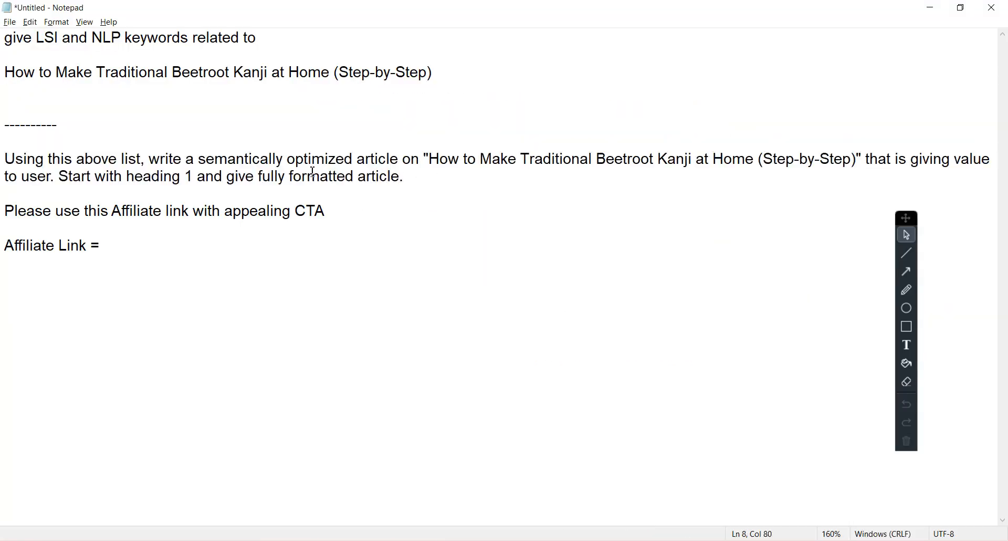
{"action": "triple_click", "coordinate": [889, 149]}
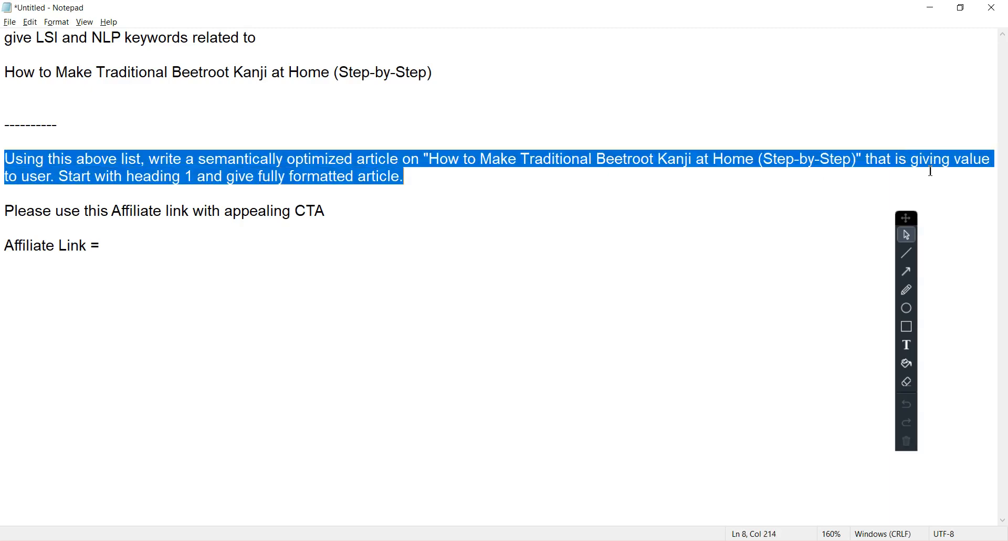
{"action": "left_click", "coordinate": [55, 180]}
{"action": "left_click_drag", "start_coordinate": [55, 180], "coordinate": [868, 159]}
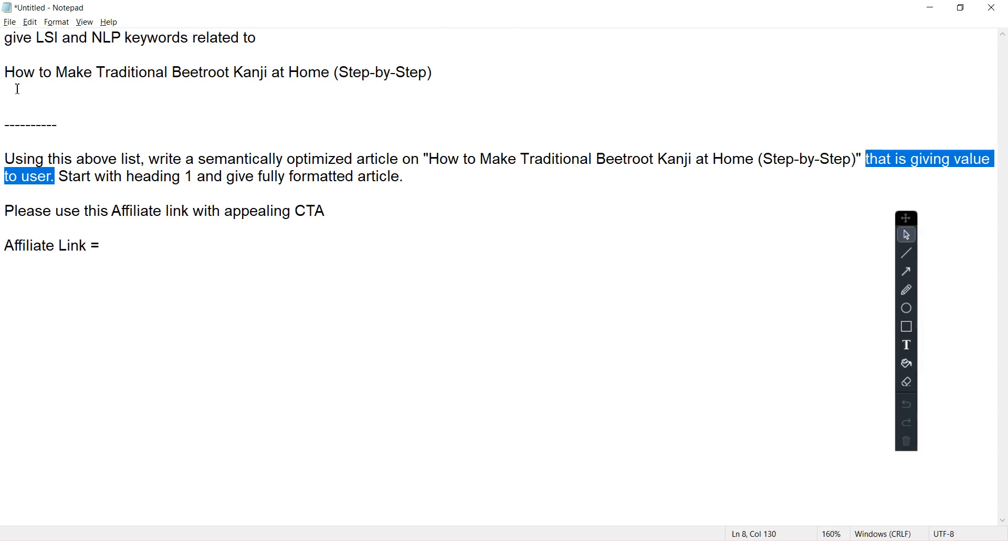
{"action": "left_click_drag", "start_coordinate": [16, 73], "coordinate": [199, 73]}
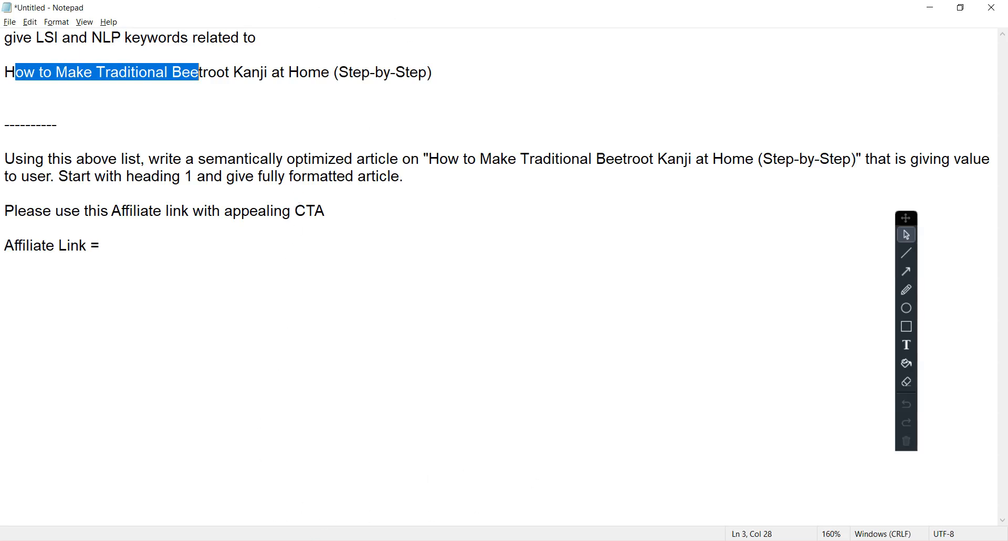
Open Grok in a new tab of the main Chrome window and complete its human verification check.
{"action": "left_click", "coordinate": [412, 538]}
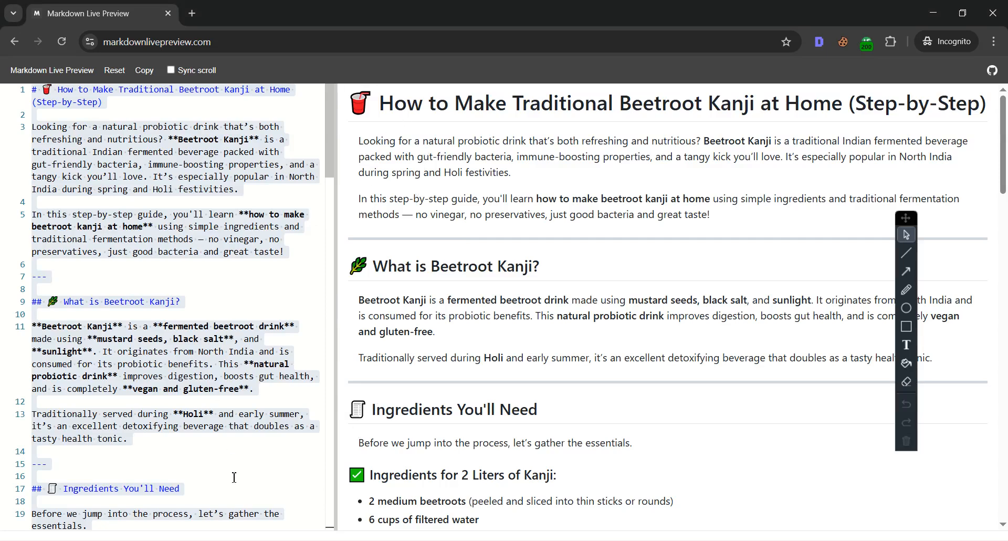
{"action": "left_click", "coordinate": [163, 498]}
{"action": "left_click", "coordinate": [880, 17]}
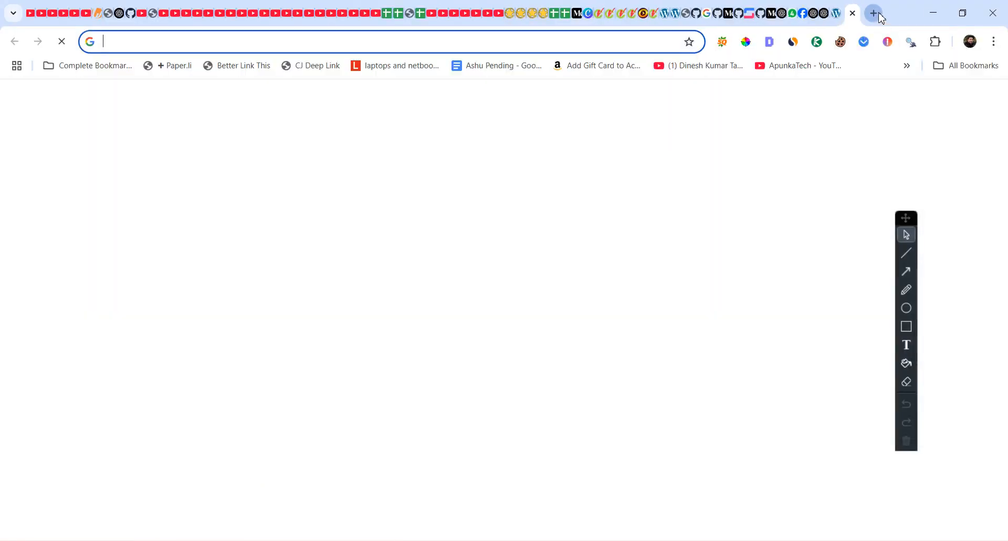
{"action": "type", "text": "grok"}
{"action": "key", "text": "Return"}
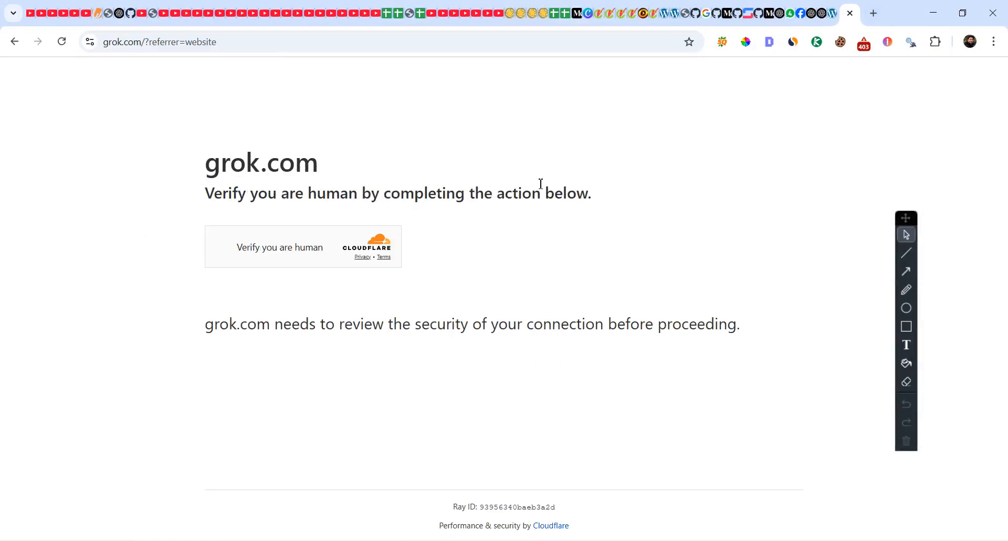
{"action": "left_click", "coordinate": [223, 246]}
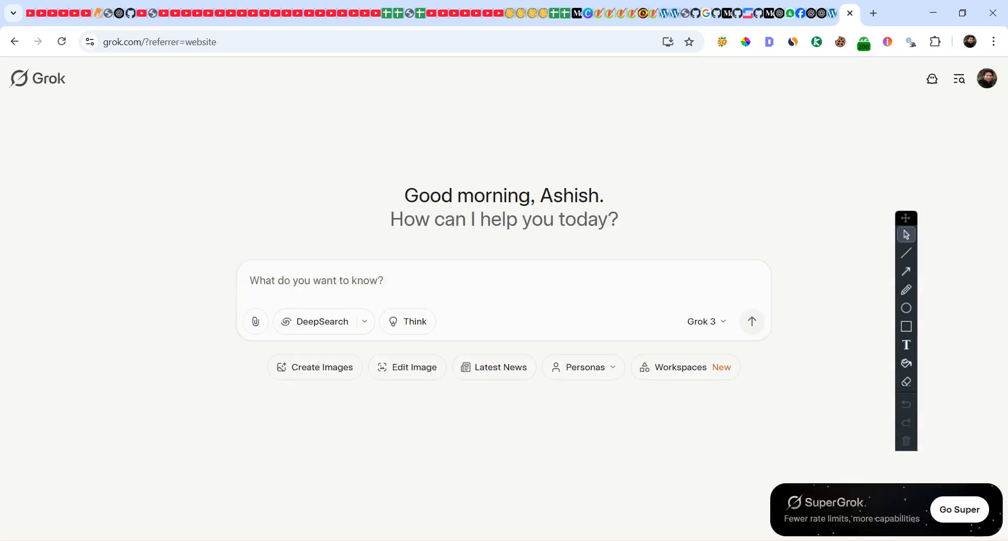
Save the Notepad Markdown article to the Desktop as a text file named Article_Chatgpt and close its window.
{"action": "key", "text": "alt+Tab"}
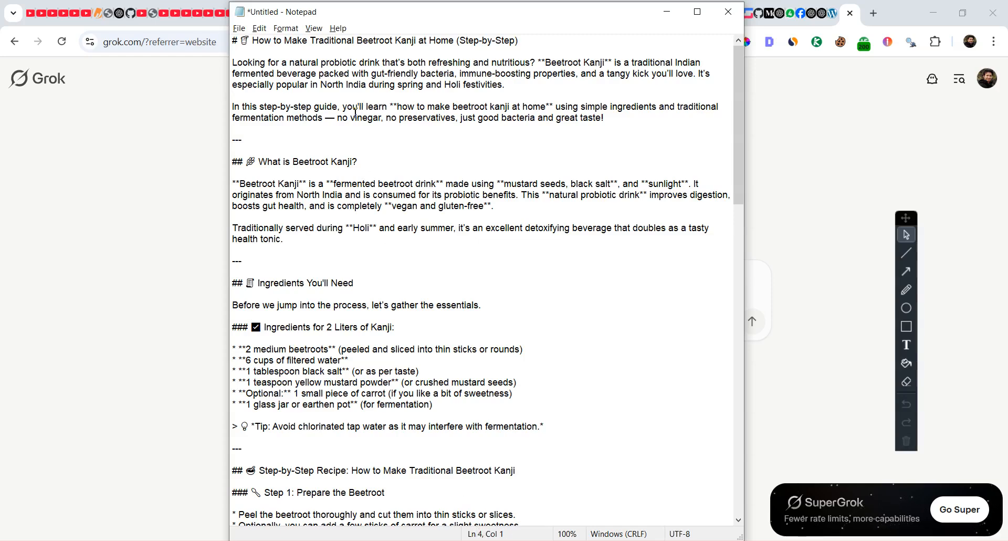
{"action": "key", "text": "ctrl+s"}
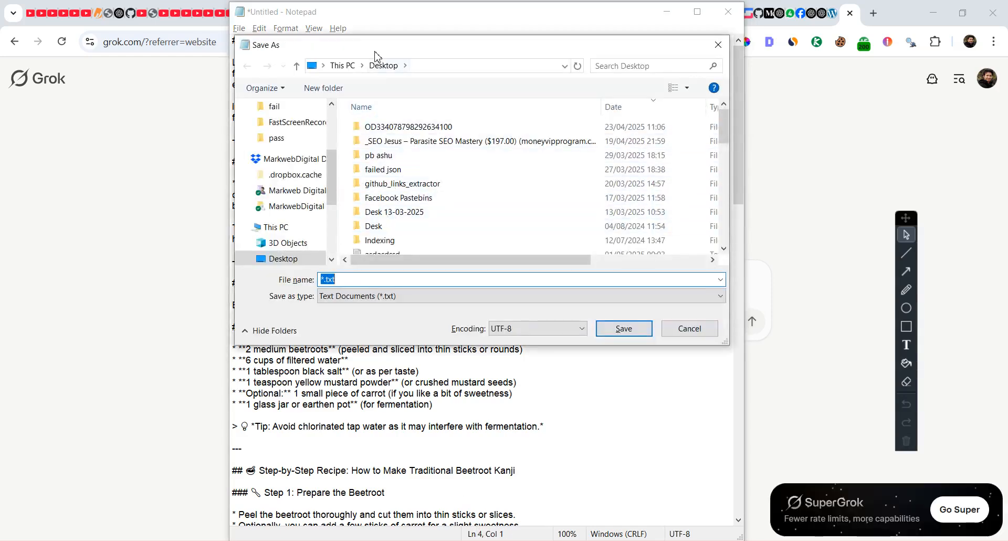
{"action": "left_click_drag", "start_coordinate": [377, 55], "coordinate": [467, 147]}
{"action": "type", "text": "Ar"}
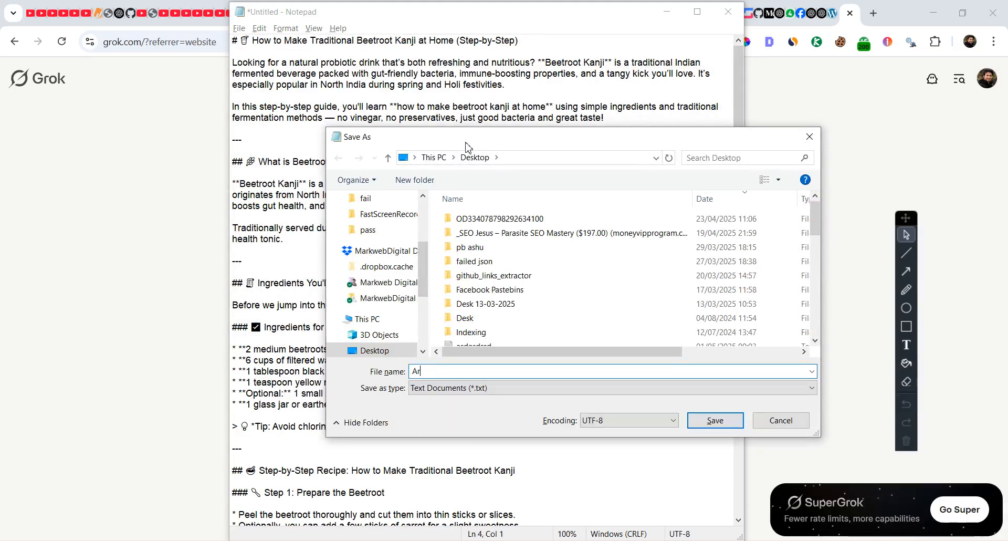
{"action": "type", "text": "ticle_"}
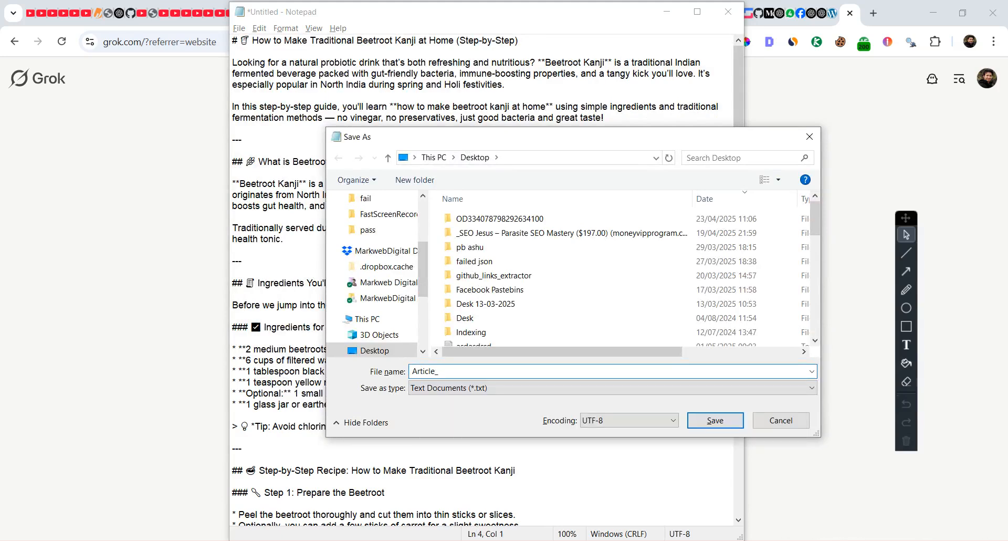
{"action": "type", "text": "Chatgpt"}
{"action": "key", "text": "Return"}
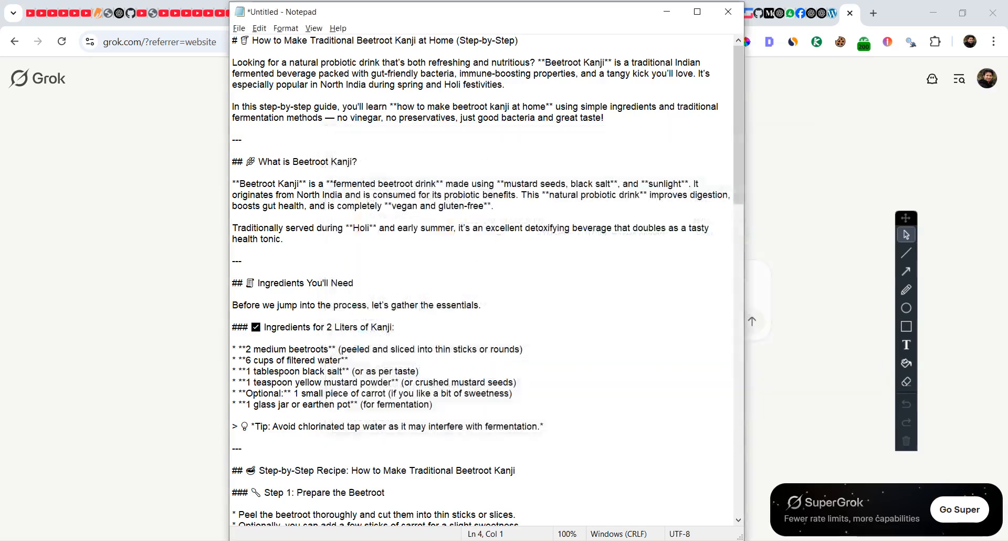
{"action": "left_click", "coordinate": [728, 18]}
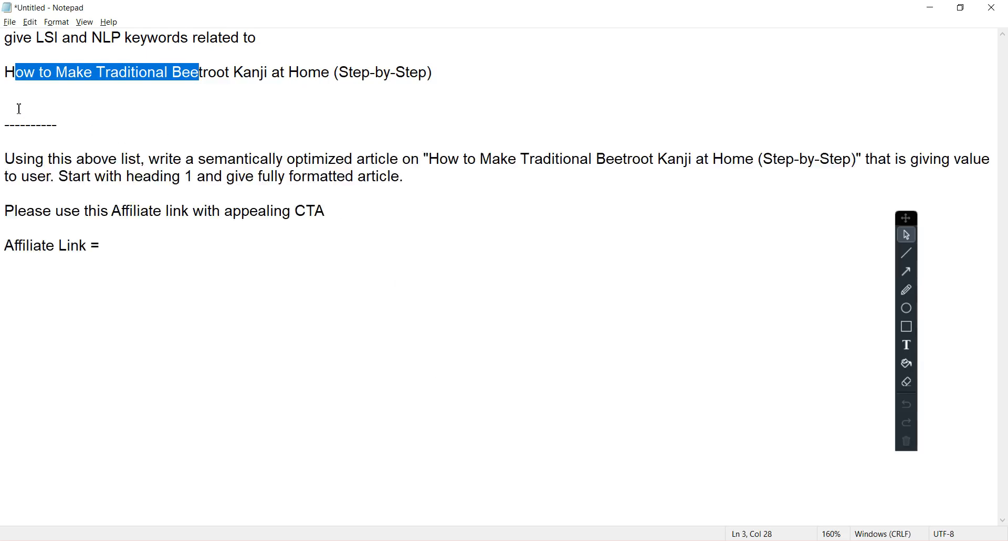
Copy the keyword request from the prompt file and ask Grok for LSI and NLP keywords on the beetroot kanji title.
{"action": "left_click_drag", "start_coordinate": [19, 109], "coordinate": [5, 38]}
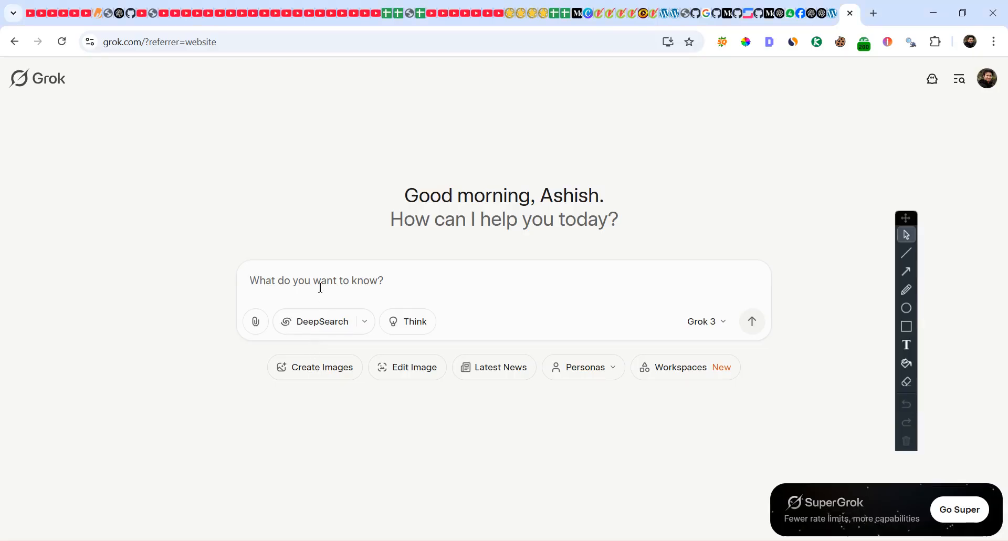
{"action": "type", "text": "give LSI and NLP keywords related to  How to Make Traditional Beetroot Kanji at Home (Step-by-Step)"}
{"action": "key", "text": "Return"}
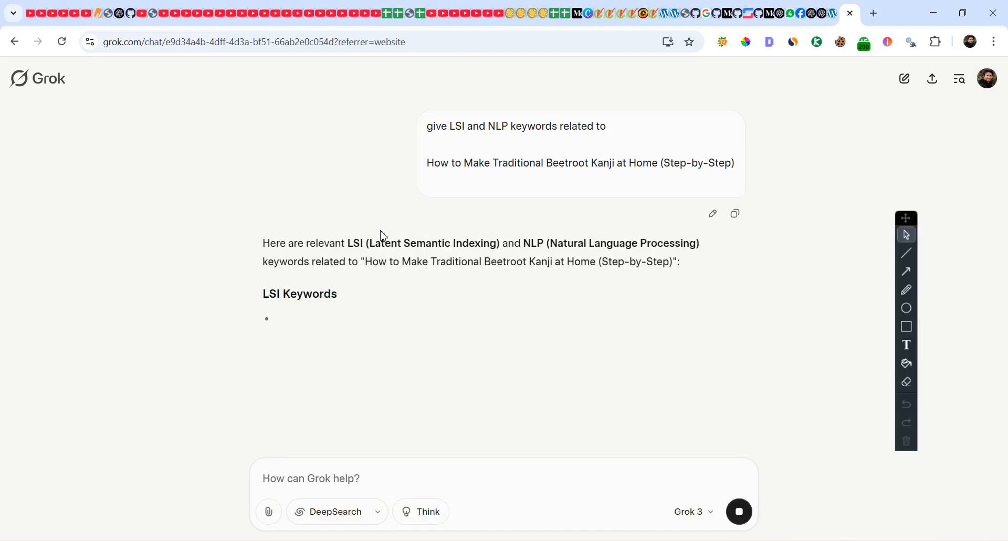
Copy the "Using this above list" instruction from the prompt file and submit it to Grok to generate the semantically optimized, fully formatted article.
{"action": "scroll", "coordinate": [411, 289], "scroll_direction": "down", "scroll_amount": 1}
{"action": "key", "text": "alt+Tab"}
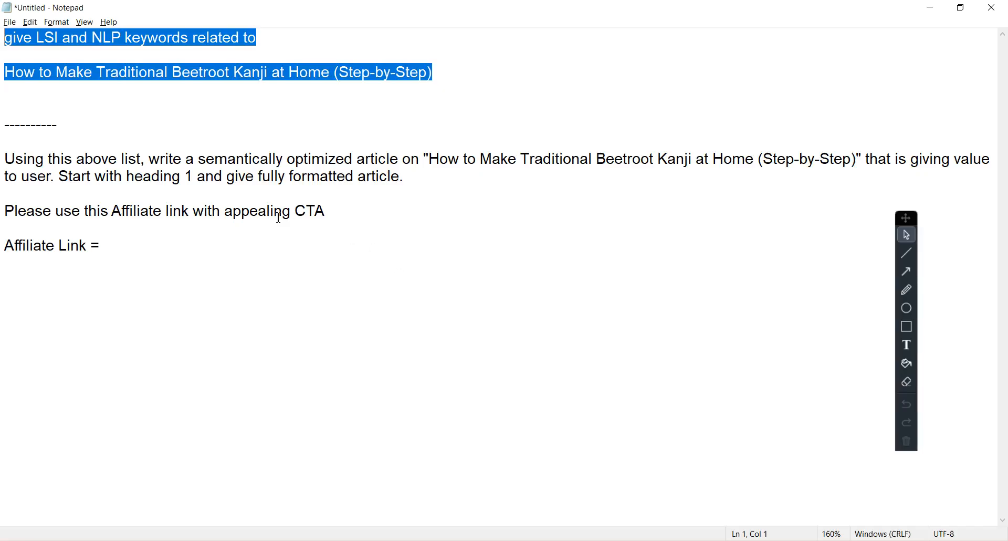
{"action": "left_click_drag", "start_coordinate": [407, 177], "coordinate": [2, 162]}
{"action": "key", "text": "ctrl+c"}
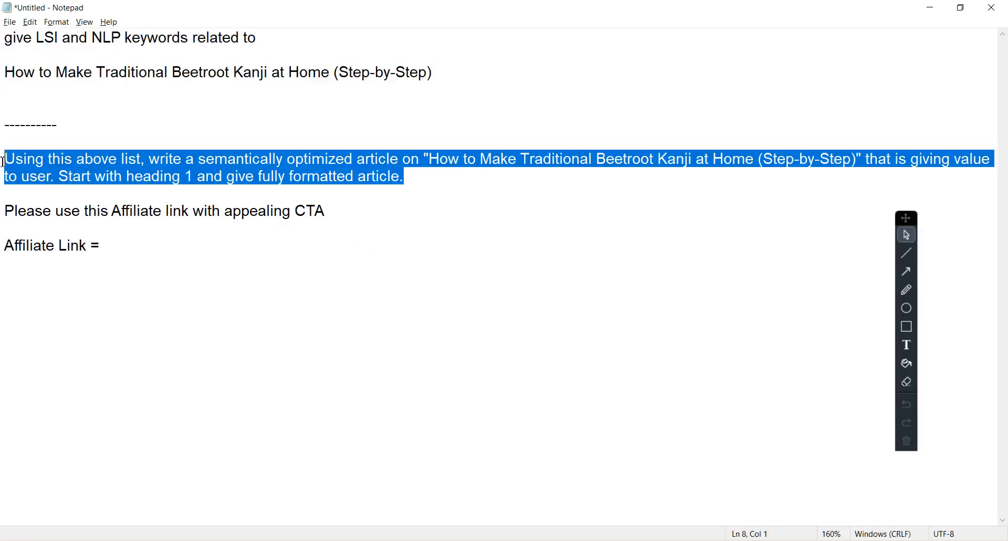
{"action": "key", "text": "alt+Tab"}
{"action": "scroll", "coordinate": [268, 405], "scroll_direction": "down", "scroll_amount": 9}
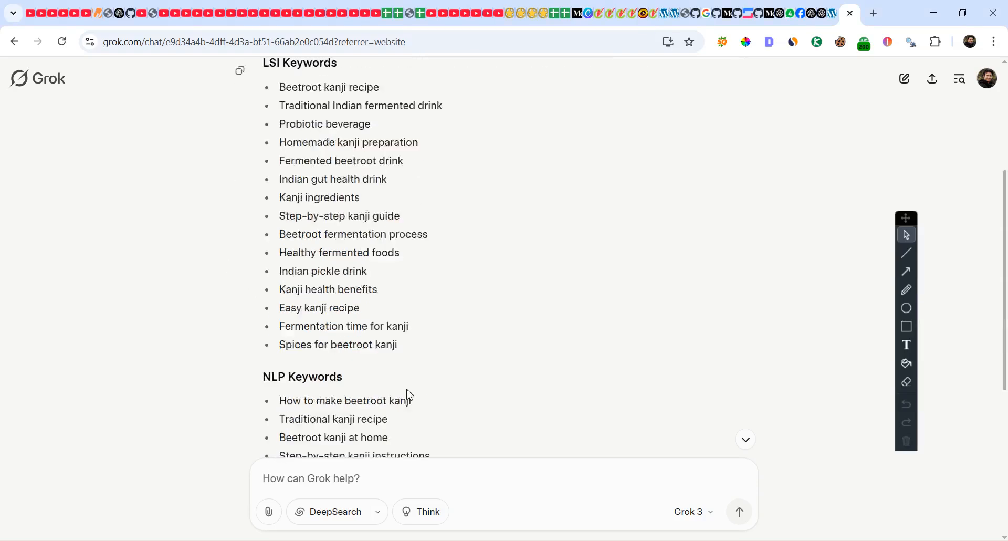
{"action": "left_click", "coordinate": [338, 470]}
{"action": "key", "text": "ctrl+v"}
{"action": "key", "text": "Return"}
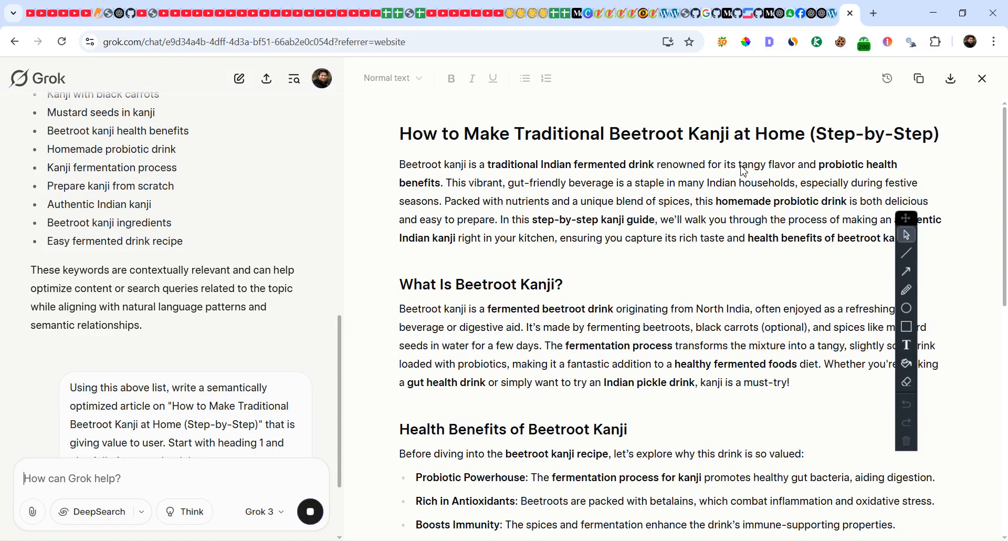
Review Grok's beetroot kanji article from the introduction through the ingredients, instructions, tips and FAQs.
{"action": "scroll", "coordinate": [512, 204], "scroll_direction": "down", "scroll_amount": 8}
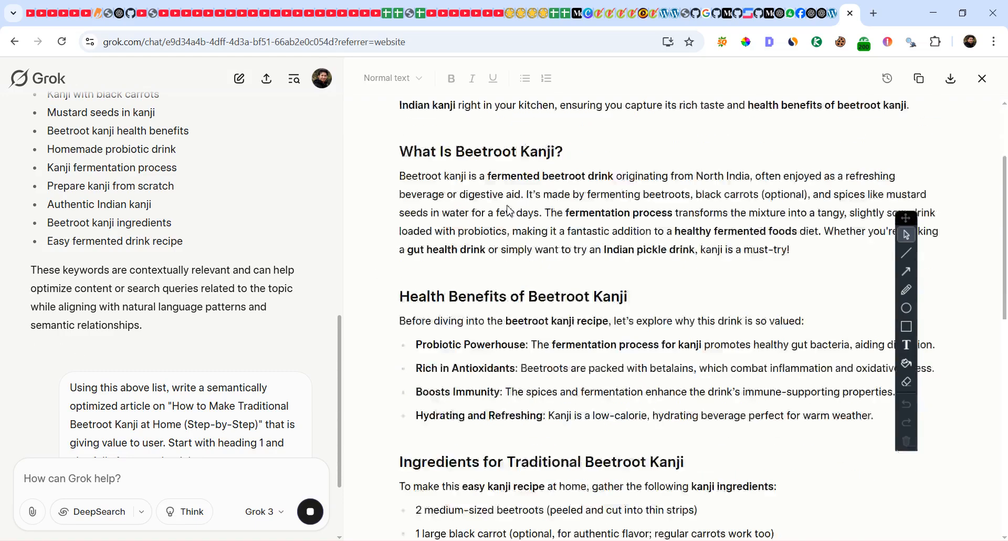
{"action": "scroll", "coordinate": [512, 203], "scroll_direction": "down", "scroll_amount": 11}
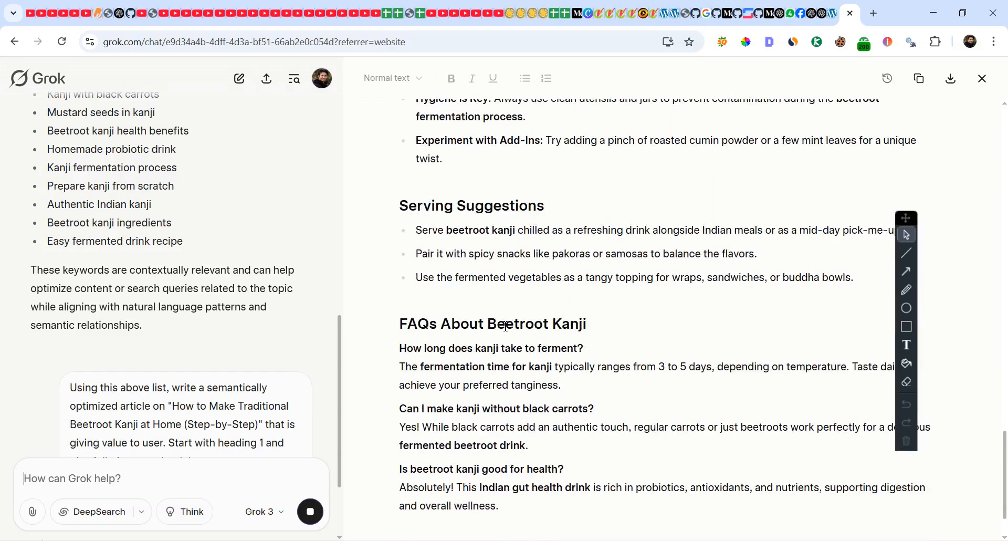
{"action": "scroll", "coordinate": [528, 303], "scroll_direction": "up", "scroll_amount": 20}
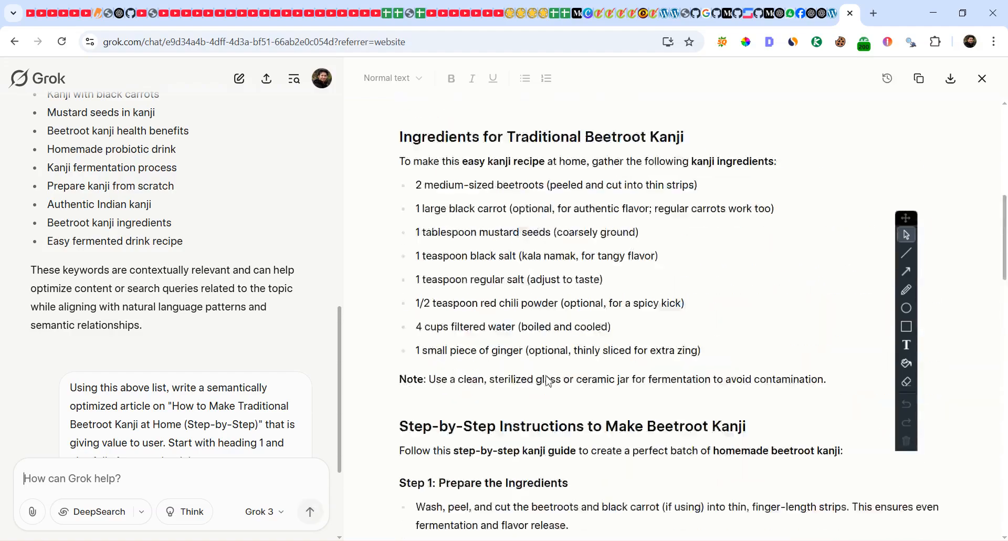
{"action": "scroll", "coordinate": [507, 341], "scroll_direction": "up", "scroll_amount": 2}
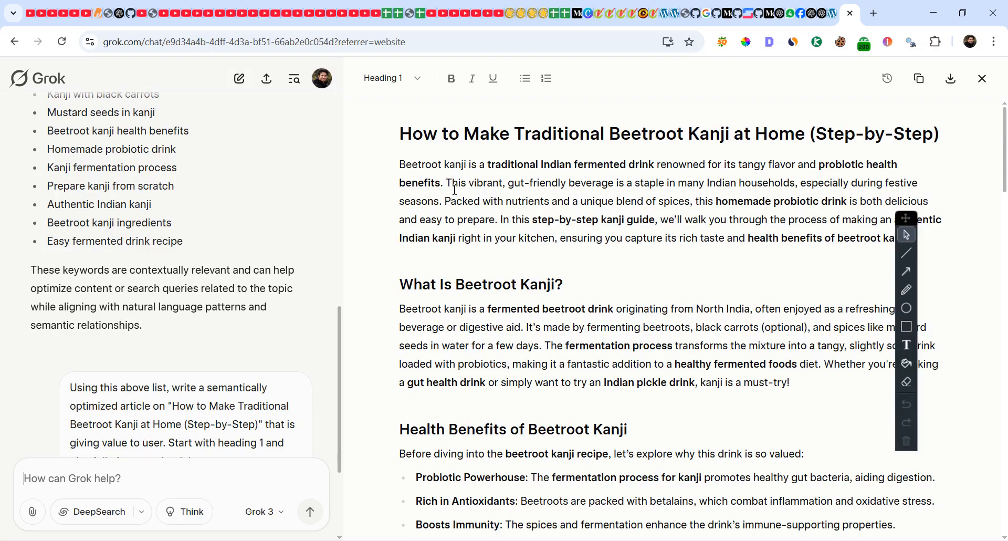
{"action": "scroll", "coordinate": [630, 193], "scroll_direction": "down", "scroll_amount": 20}
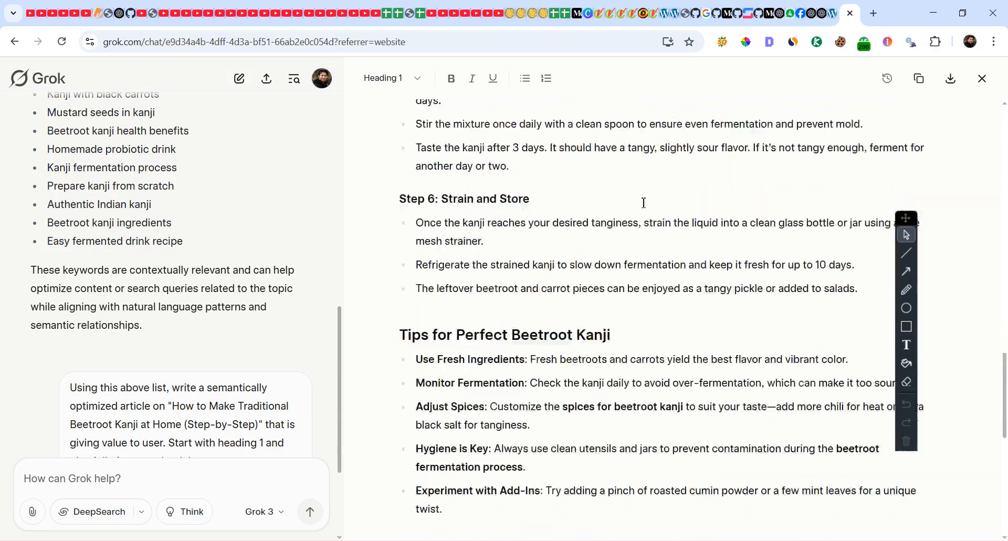
Copy the full contents of Grok's beetroot kanji article into a new Notepad document and return to its beginning.
{"action": "scroll", "coordinate": [643, 199], "scroll_direction": "down", "scroll_amount": 2}
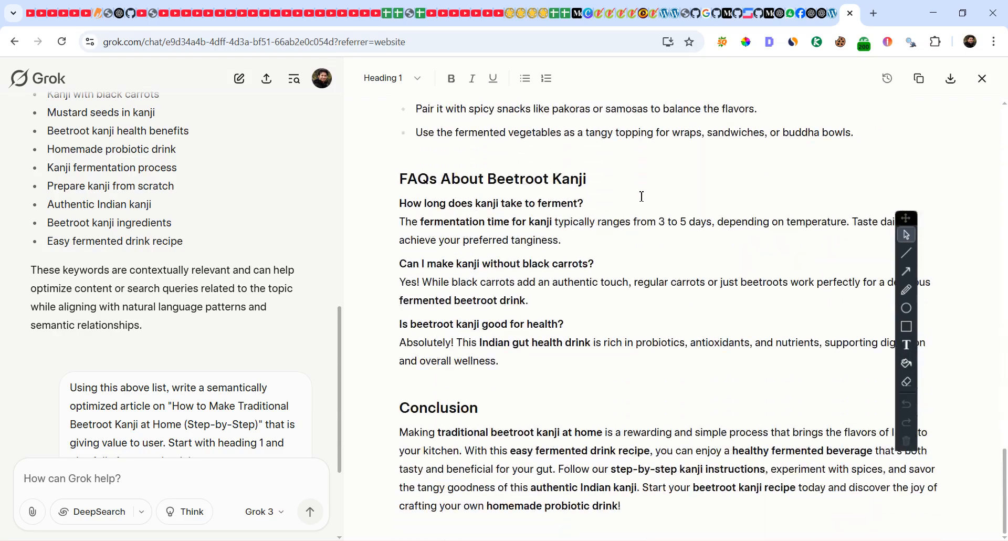
{"action": "left_click", "coordinate": [919, 79]}
{"action": "key", "text": "super+r"}
{"action": "type", "text": "notepad"}
{"action": "key", "text": "Return"}
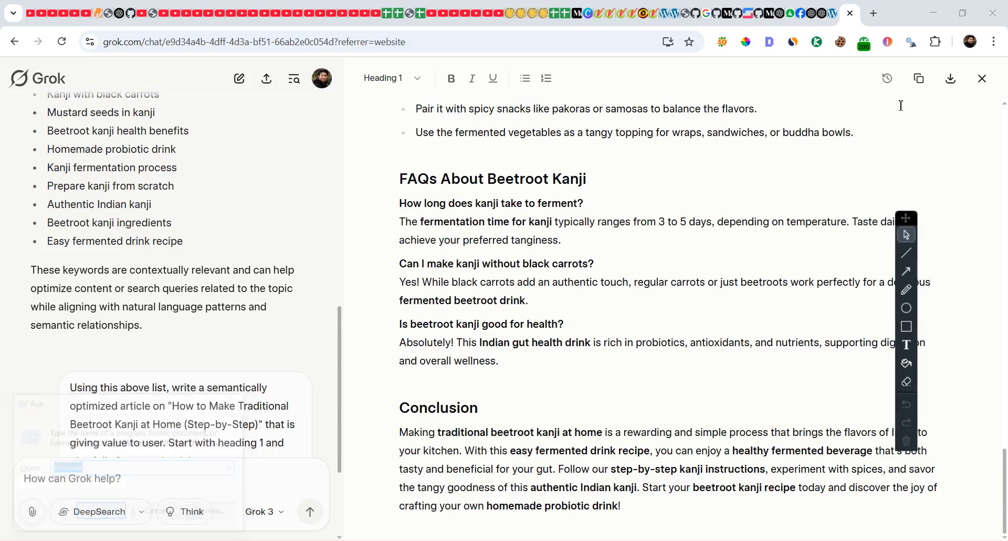
{"action": "key", "text": "ctrl+v"}
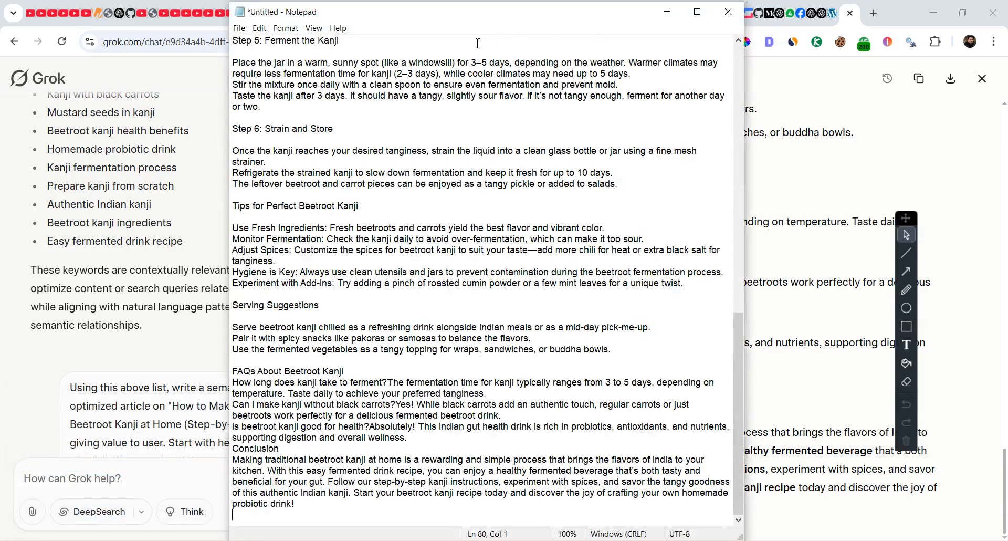
{"action": "key", "text": "ctrl+Home"}
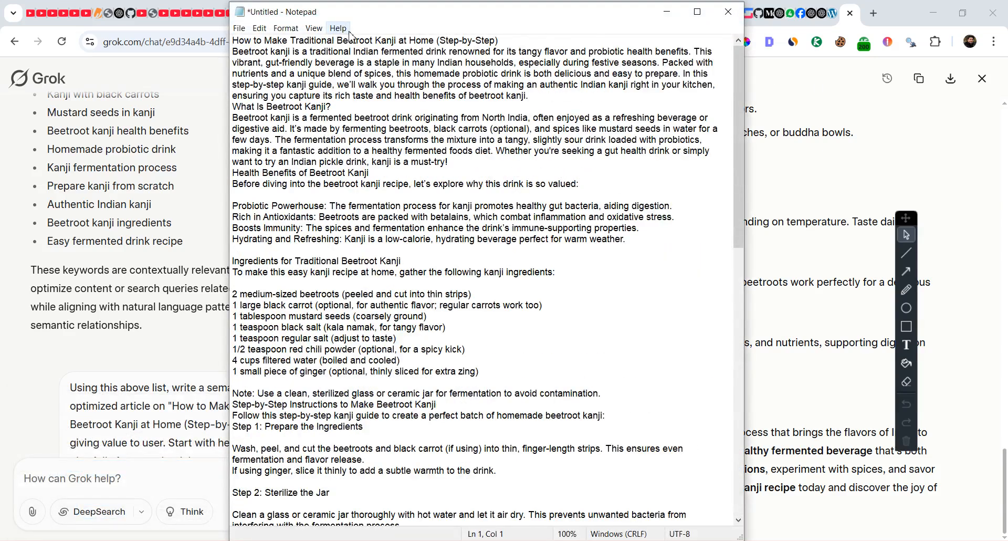
Try copying the article contents from Grok again and replacing the Notepad text with them.
{"action": "key", "text": "alt+Tab"}
{"action": "left_click", "coordinate": [923, 79]}
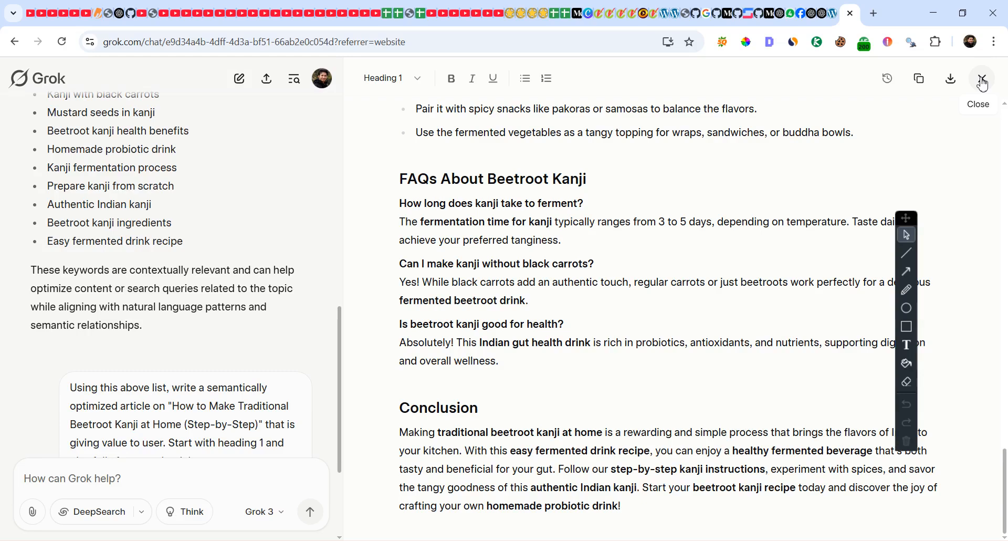
{"action": "key", "text": "alt+Tab"}
{"action": "key", "text": "ctrl+a"}
{"action": "key", "text": "ctrl+v"}
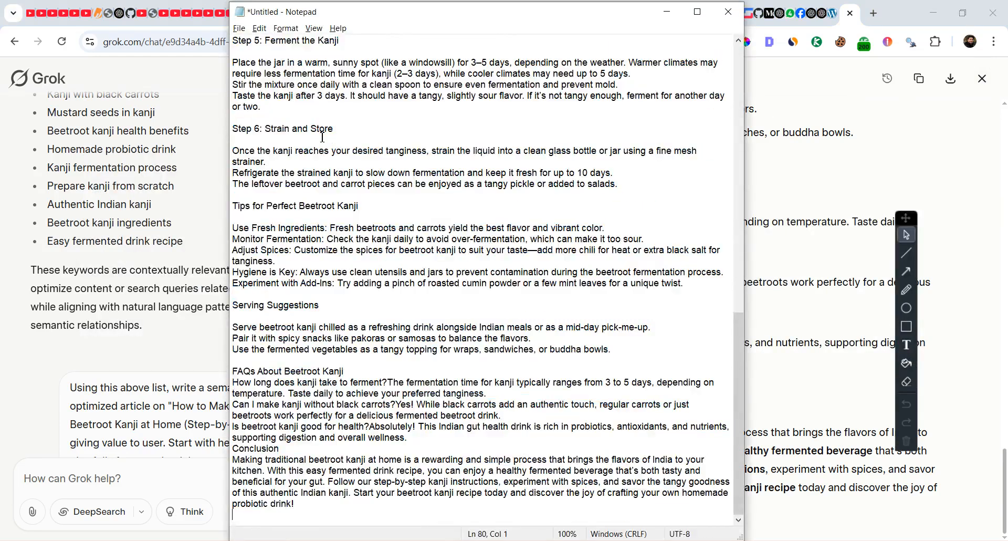
{"action": "key", "text": "ctrl+Home"}
{"action": "key", "text": "alt+Tab"}
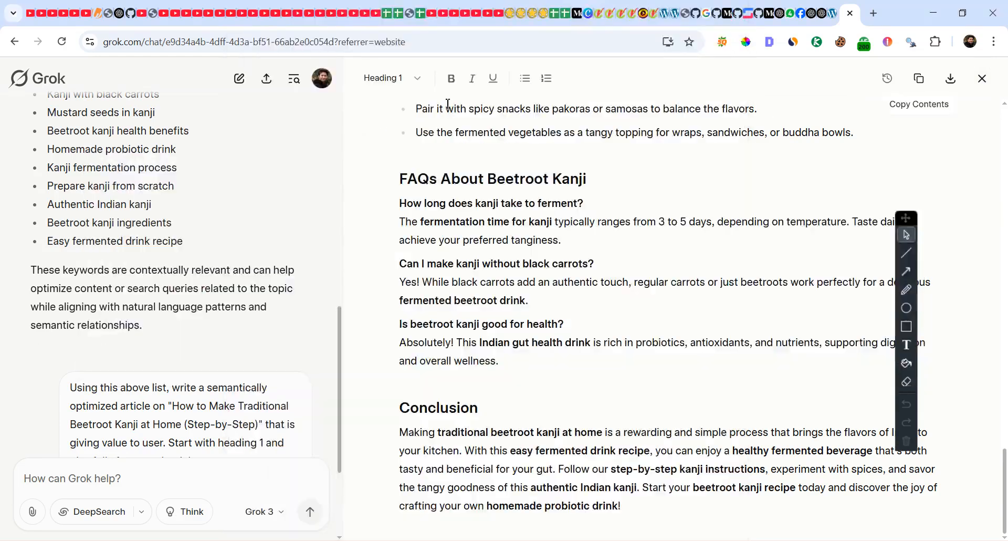
Try the Normal text style on the article title in Grok's editor, then restore it to Heading 1.
{"action": "left_click", "coordinate": [379, 78]}
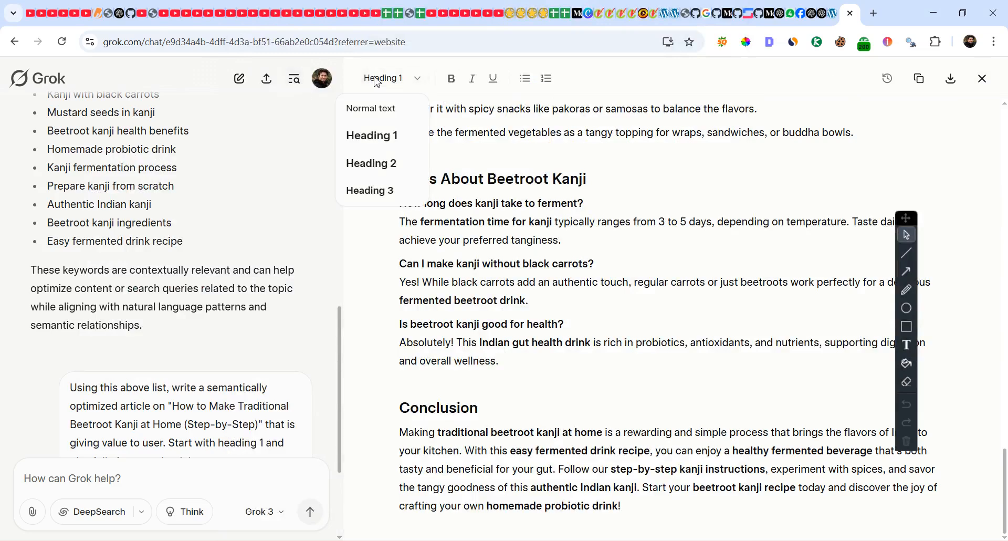
{"action": "left_click", "coordinate": [372, 109]}
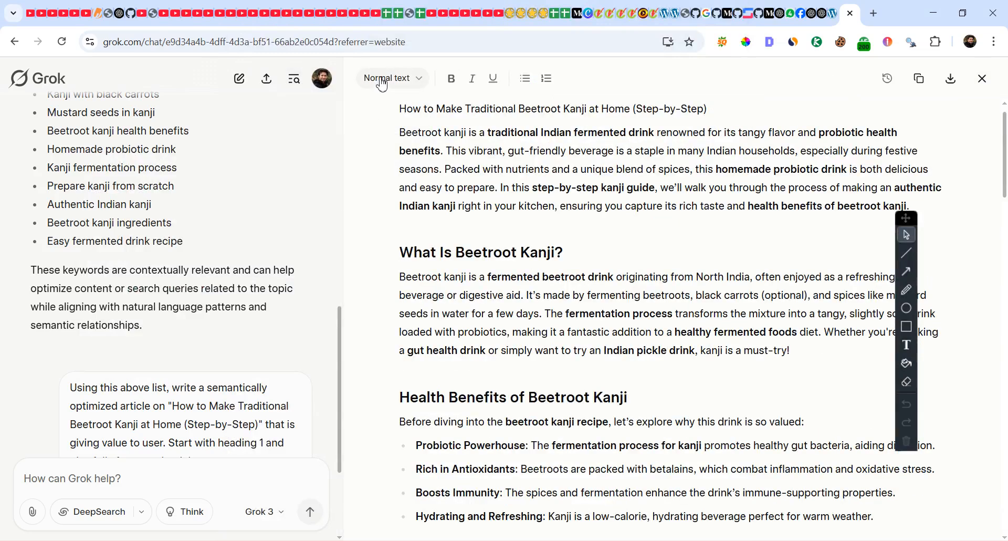
{"action": "left_click", "coordinate": [421, 77]}
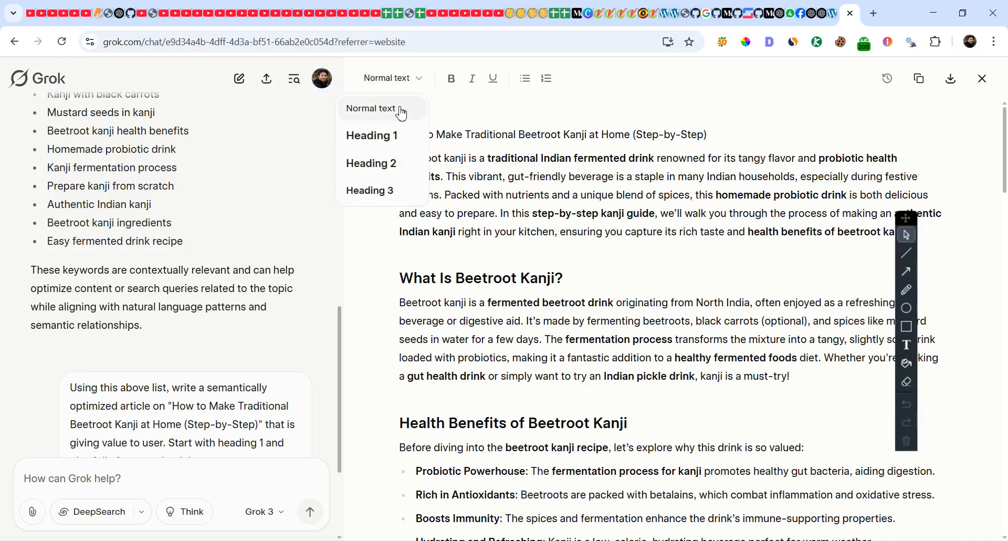
{"action": "left_click", "coordinate": [395, 133]}
{"action": "left_click", "coordinate": [566, 189]}
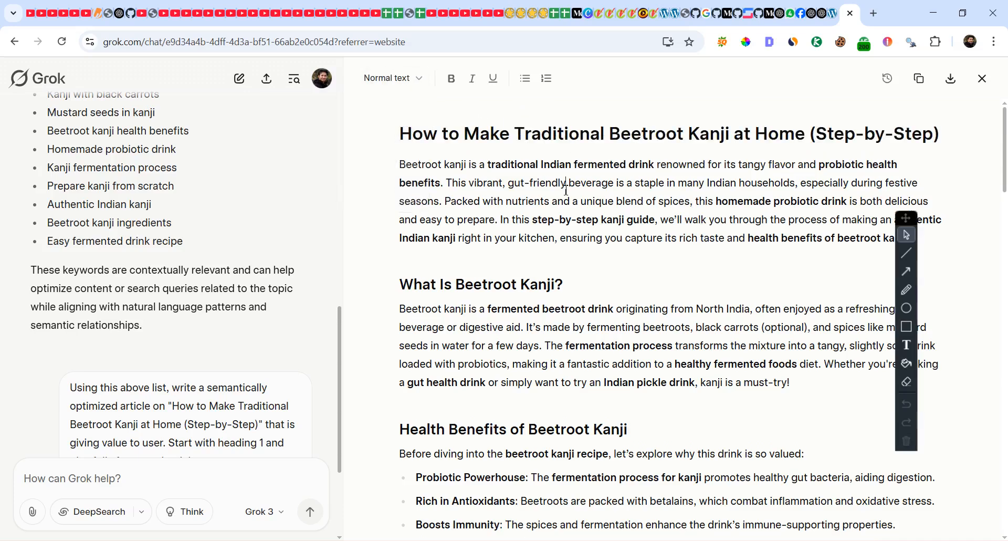
Close and reopen Grok's article, and download it to the Desktop as the Markdown file How to Make Traditional Beetroot Kanji at Home.
{"action": "left_click", "coordinate": [982, 79]}
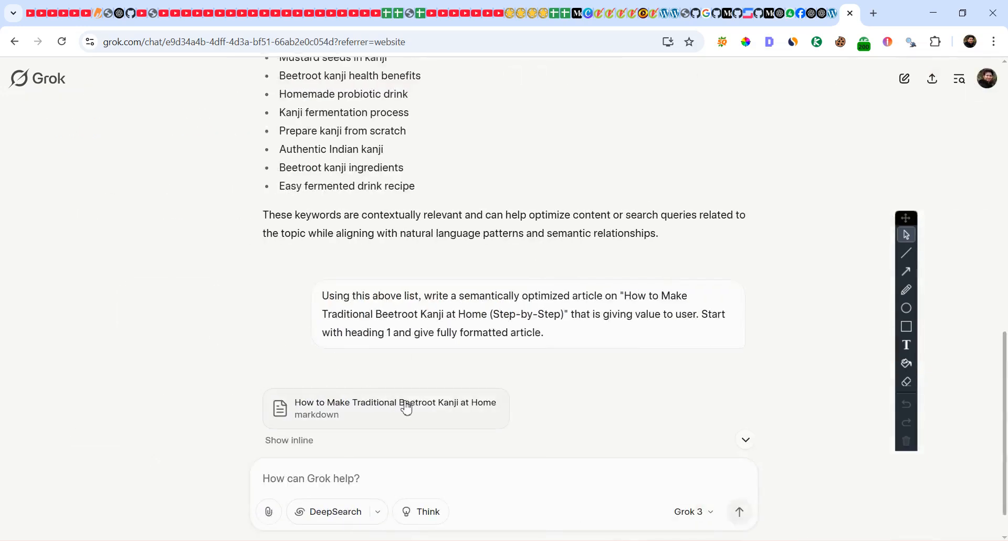
{"action": "right_click", "coordinate": [391, 412]}
{"action": "key", "text": "Escape"}
{"action": "left_click", "coordinate": [385, 418]}
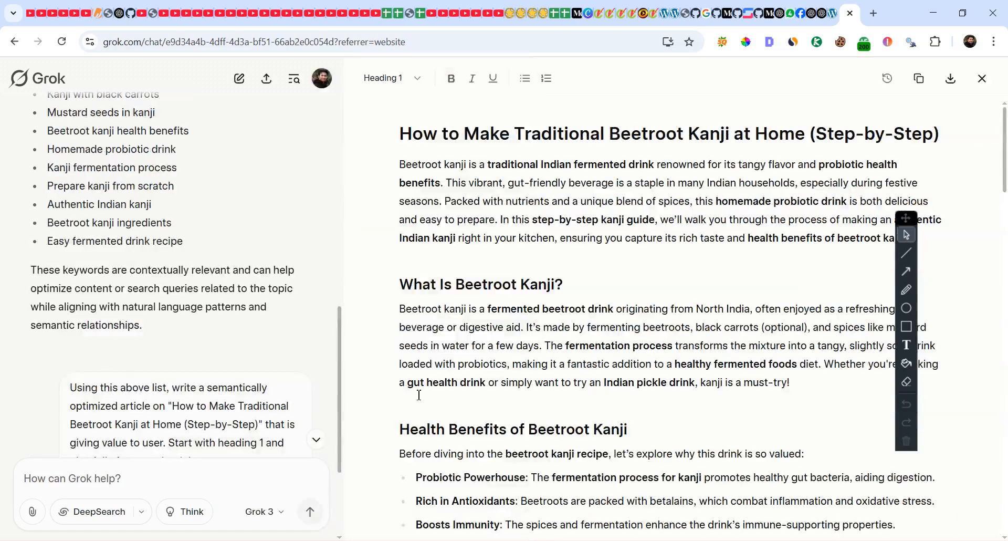
{"action": "left_click", "coordinate": [949, 79]}
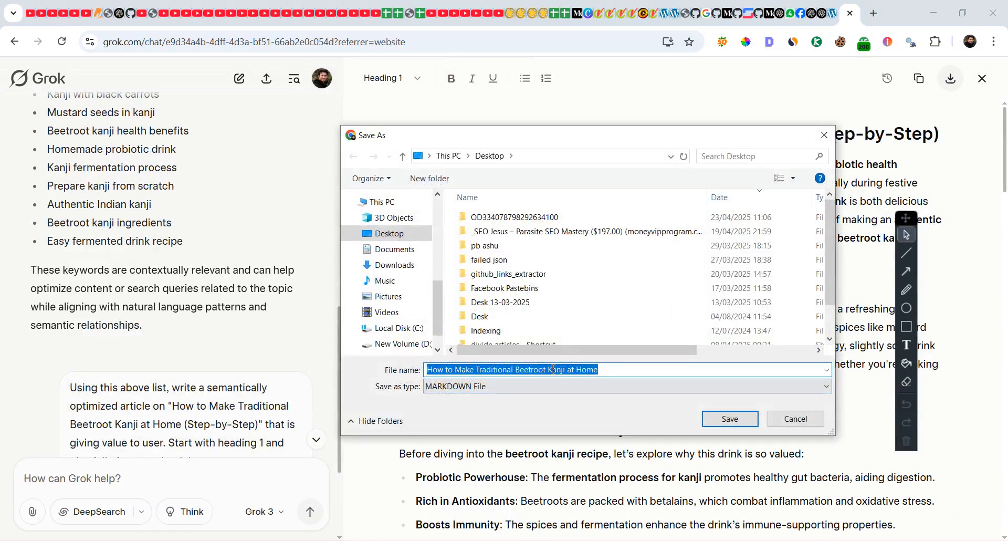
{"action": "left_click", "coordinate": [712, 418]}
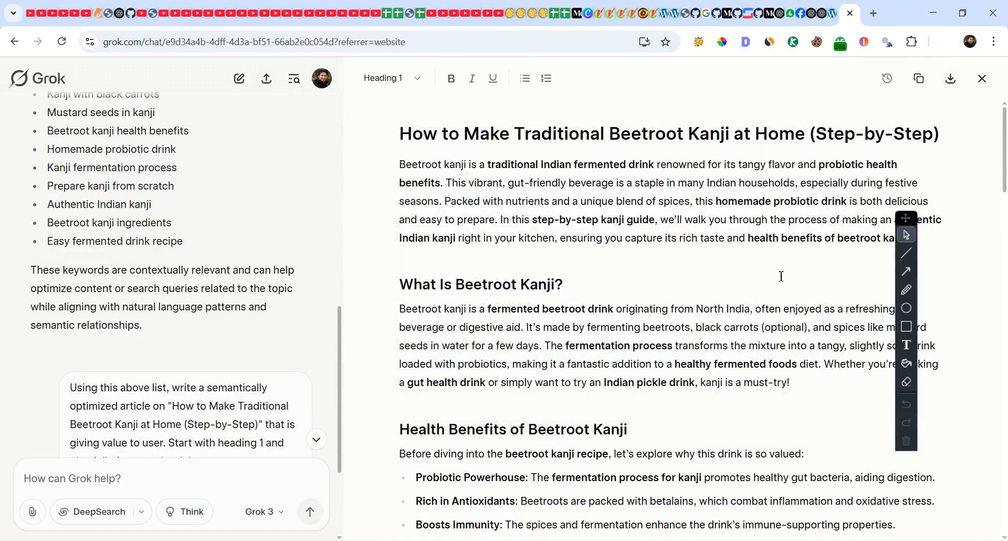
Show the downloaded Markdown file in its Desktop folder and open it with Notepad as the default app for .markdown files.
{"action": "left_click", "coordinate": [913, 76]}
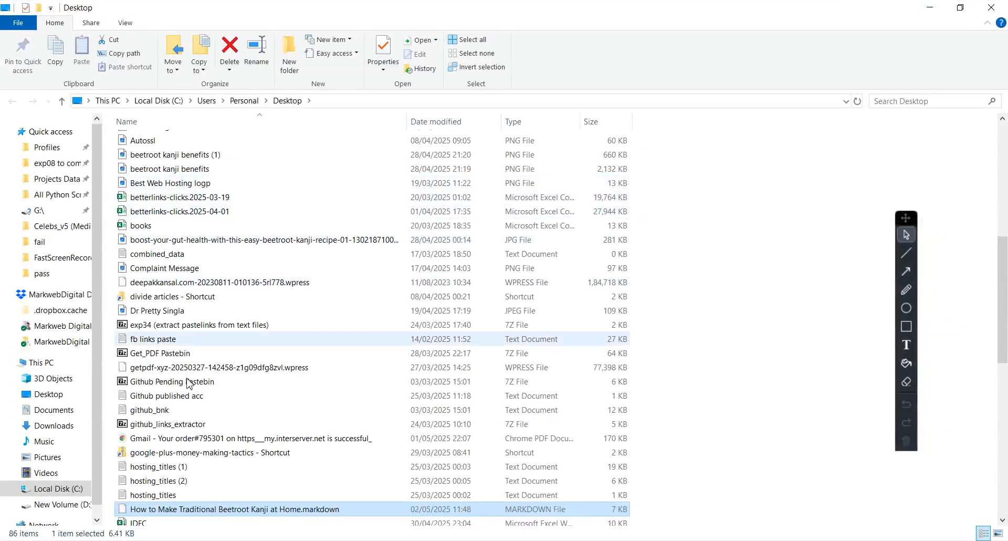
{"action": "right_click", "coordinate": [177, 510]}
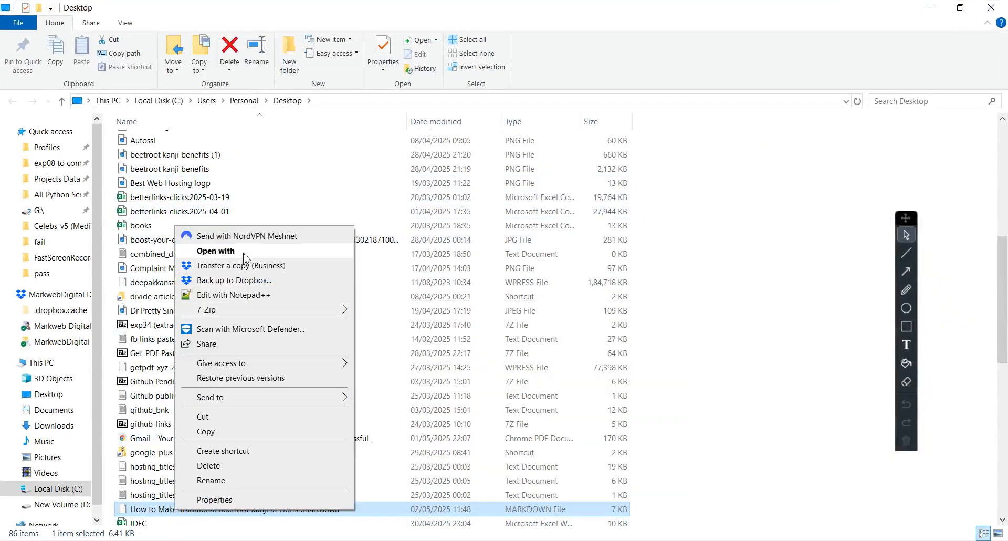
{"action": "left_click", "coordinate": [244, 257]}
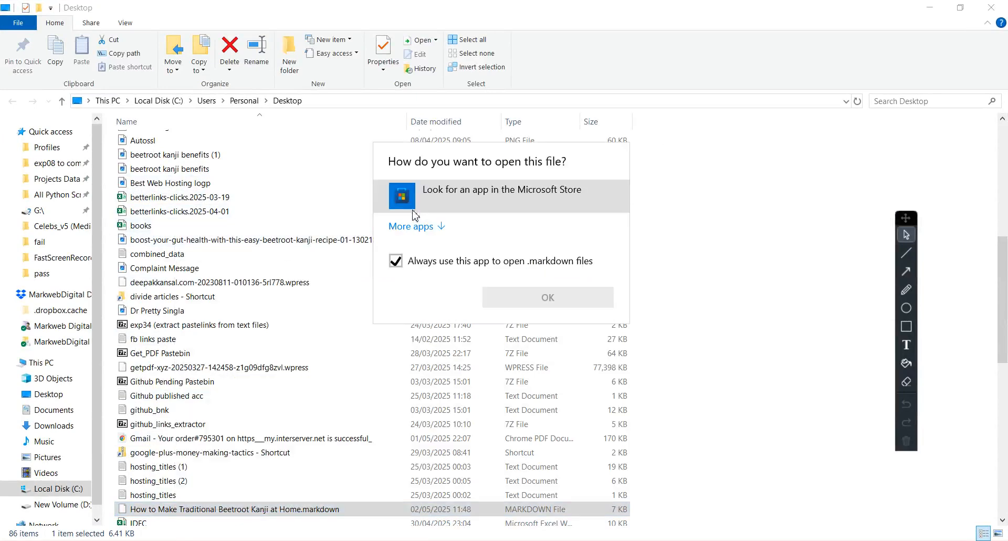
{"action": "left_click", "coordinate": [420, 231]}
{"action": "scroll", "coordinate": [450, 360], "scroll_direction": "down", "scroll_amount": 1}
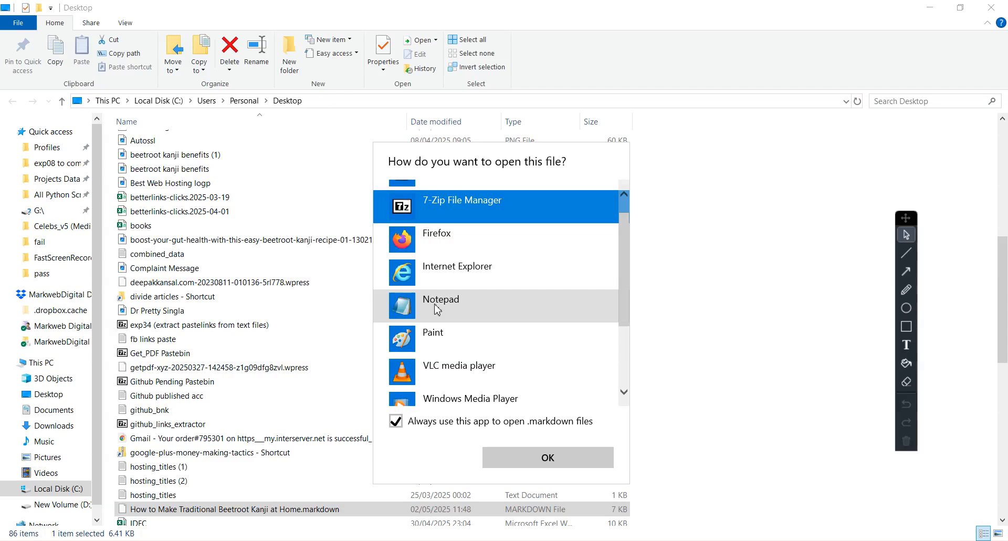
{"action": "double_click", "coordinate": [461, 315]}
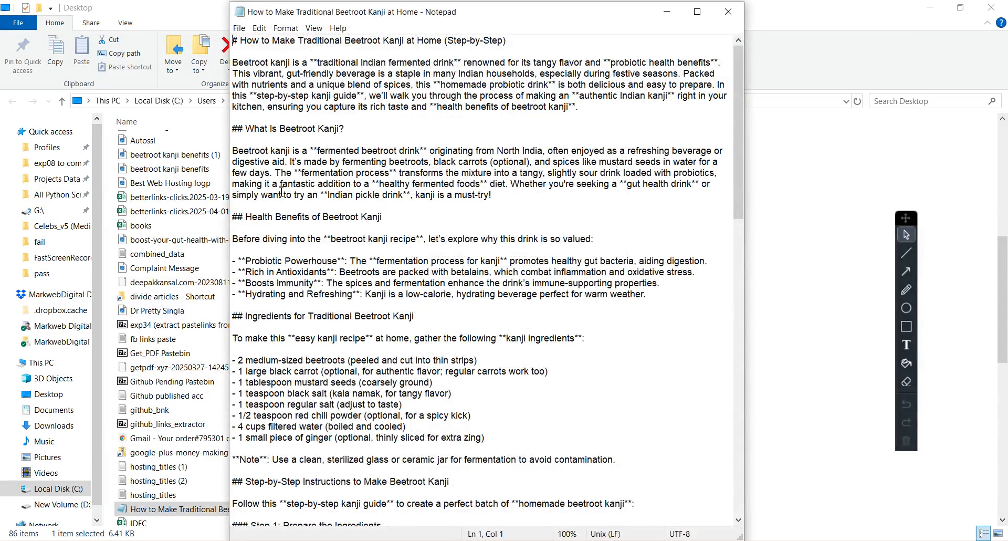
Move all the Markdown text out of the downloaded file and replace the plain text in the untitled Notepad document with it.
{"action": "scroll", "coordinate": [317, 149], "scroll_direction": "down", "scroll_amount": 16}
{"action": "scroll", "coordinate": [318, 149], "scroll_direction": "down", "scroll_amount": 3}
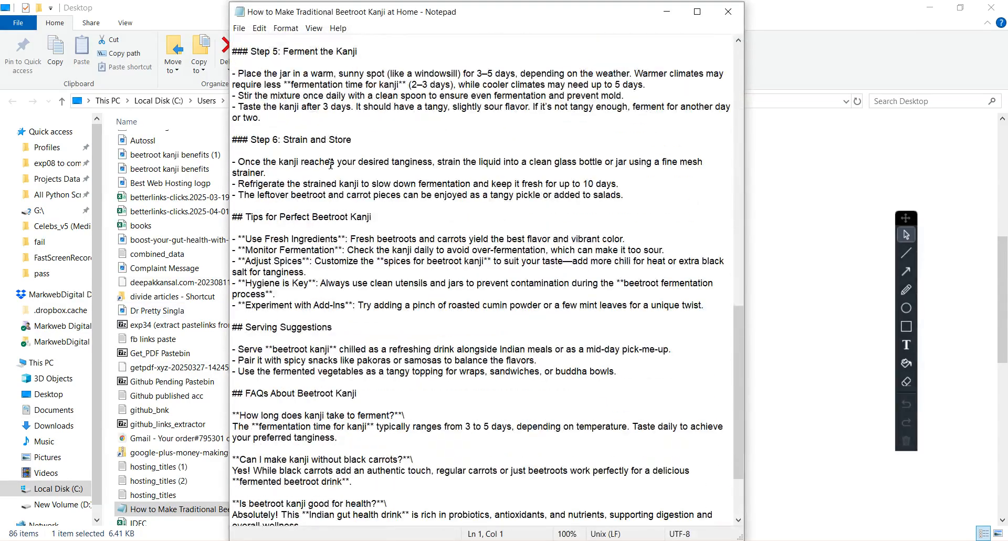
{"action": "key", "text": "ctrl+a"}
{"action": "key", "text": "Delete"}
{"action": "left_click", "coordinate": [428, 498]}
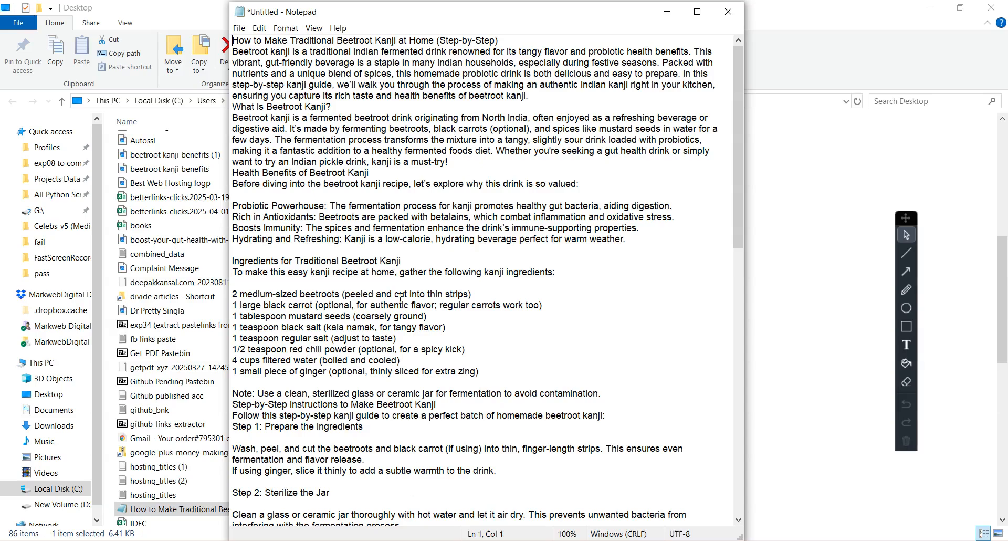
{"action": "key", "text": "ctrl+a"}
{"action": "key", "text": "ctrl+v"}
{"action": "scroll", "coordinate": [399, 222], "scroll_direction": "up", "scroll_amount": 20}
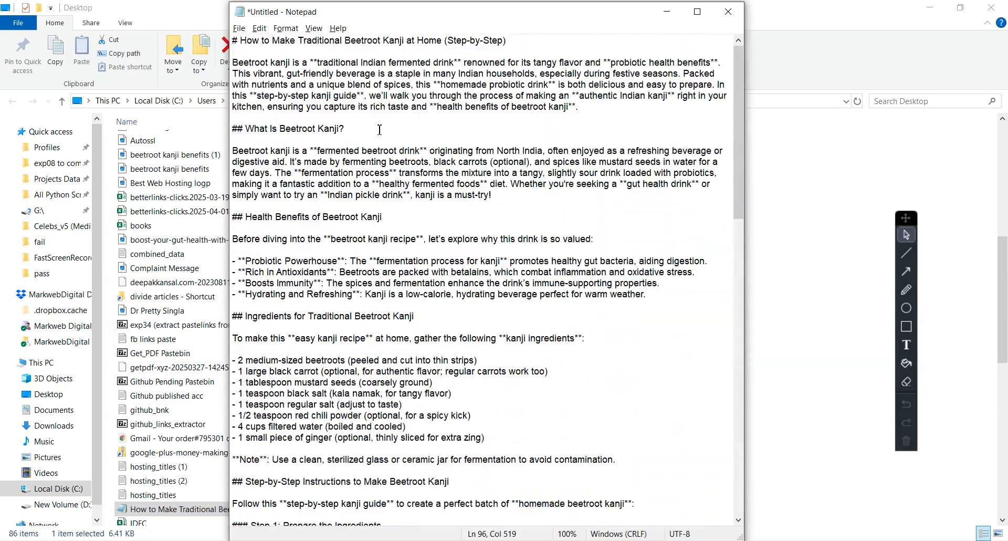
Save the untitled Notepad document to the Desktop as a text file named Article_Grok.
{"action": "key", "text": "ctrl+s"}
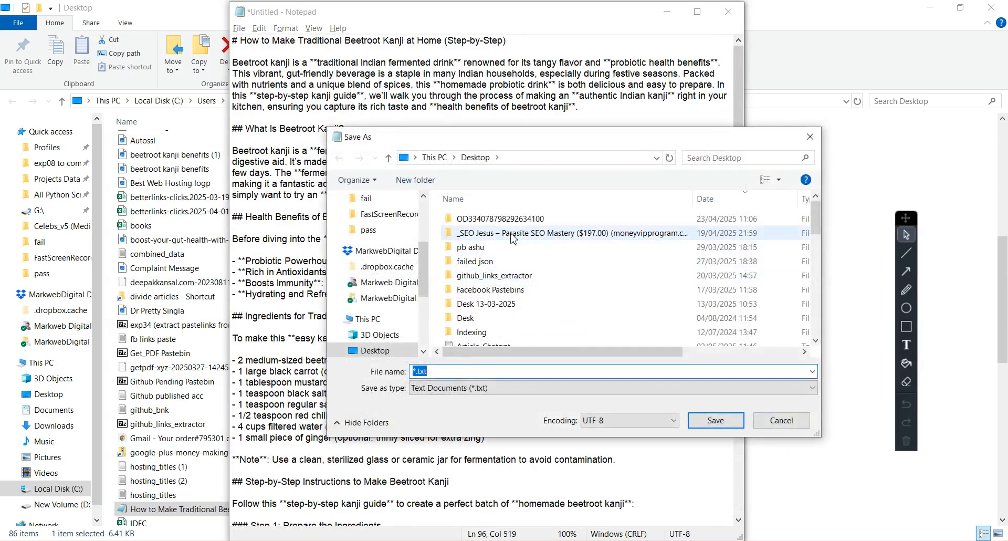
{"action": "scroll", "coordinate": [525, 262], "scroll_direction": "down", "scroll_amount": 3}
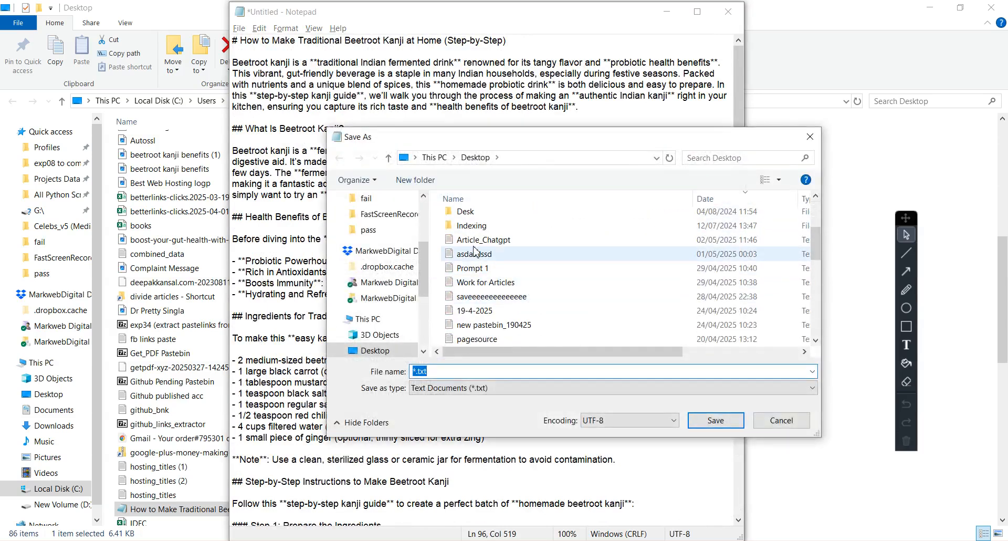
{"action": "left_click", "coordinate": [478, 239]}
{"action": "double_click", "coordinate": [444, 371]}
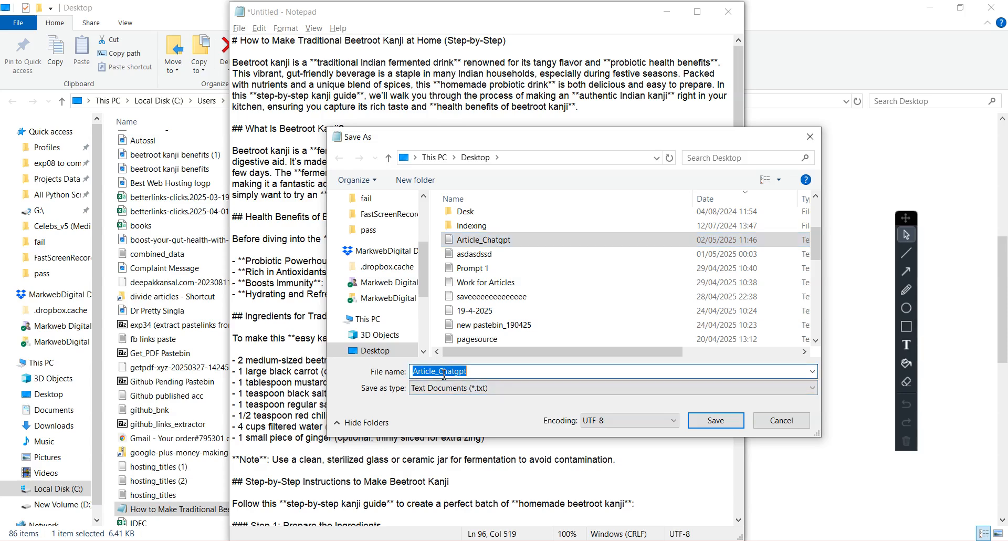
{"action": "left_click", "coordinate": [442, 372]}
{"action": "key", "text": "shift+End"}
{"action": "type", "text": "G"}
{"action": "key", "text": "Return"}
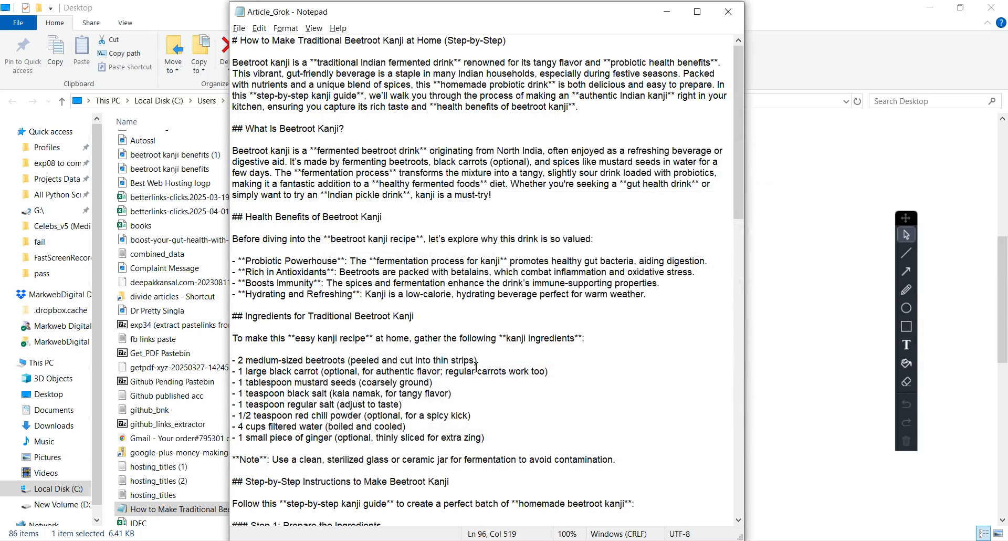
Close both Notepad windows, saving the changes to the .markdown file, and close the Desktop folder window.
{"action": "left_click", "coordinate": [740, 11]}
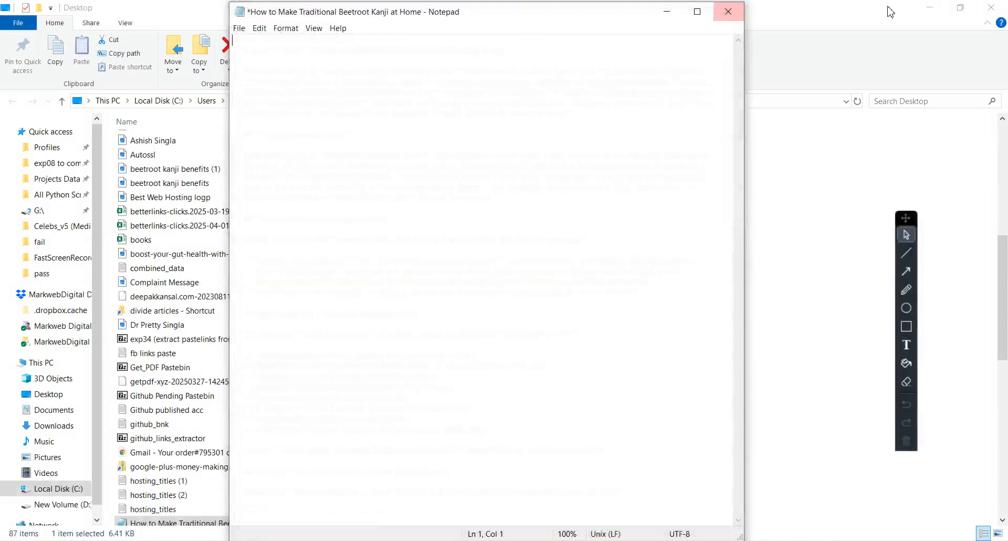
{"action": "left_click", "coordinate": [732, 11]}
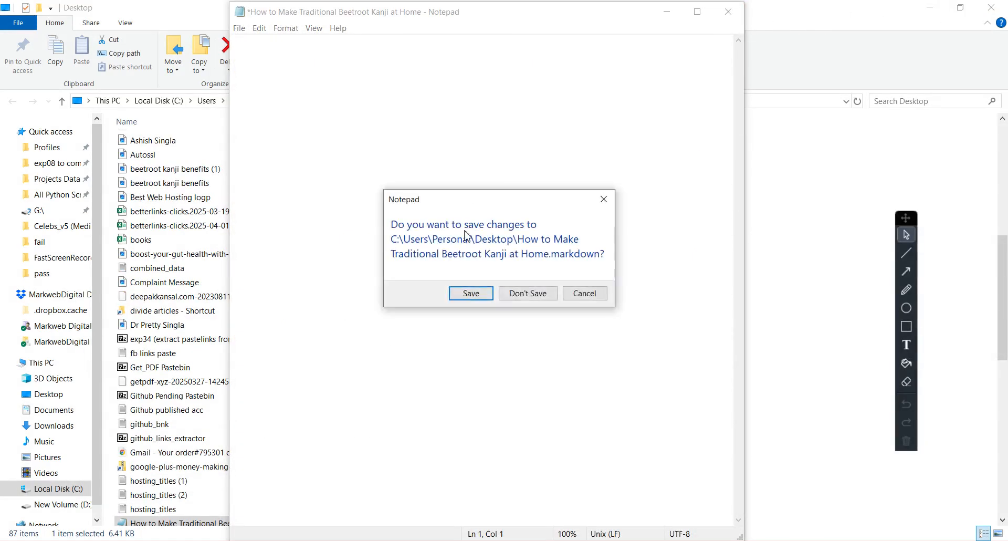
{"action": "left_click", "coordinate": [462, 296]}
{"action": "left_click", "coordinate": [985, 11]}
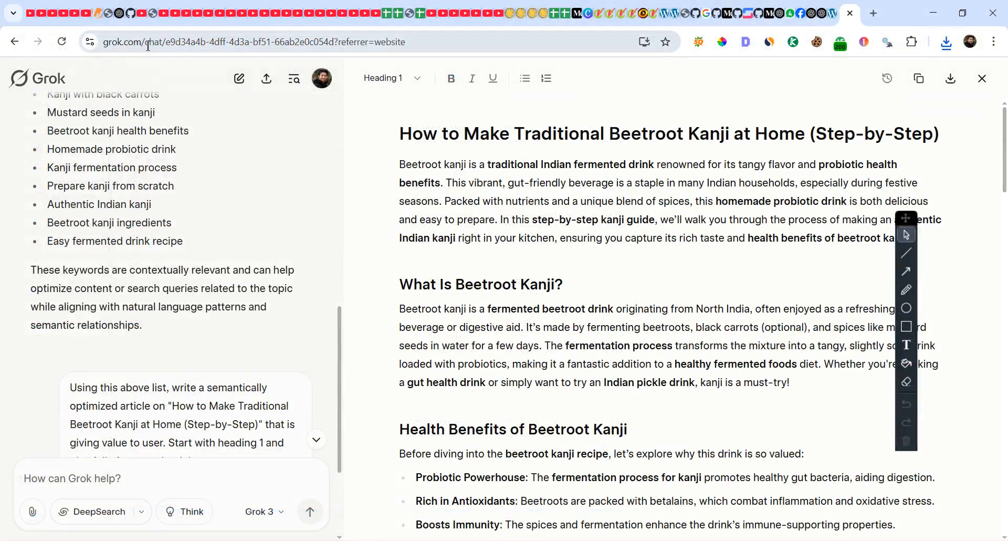
Return to the grok.com start page for a new chat.
{"action": "left_click_drag", "start_coordinate": [143, 43], "coordinate": [701, 49]}
{"action": "key", "text": "BackSpace"}
{"action": "key", "text": "Return"}
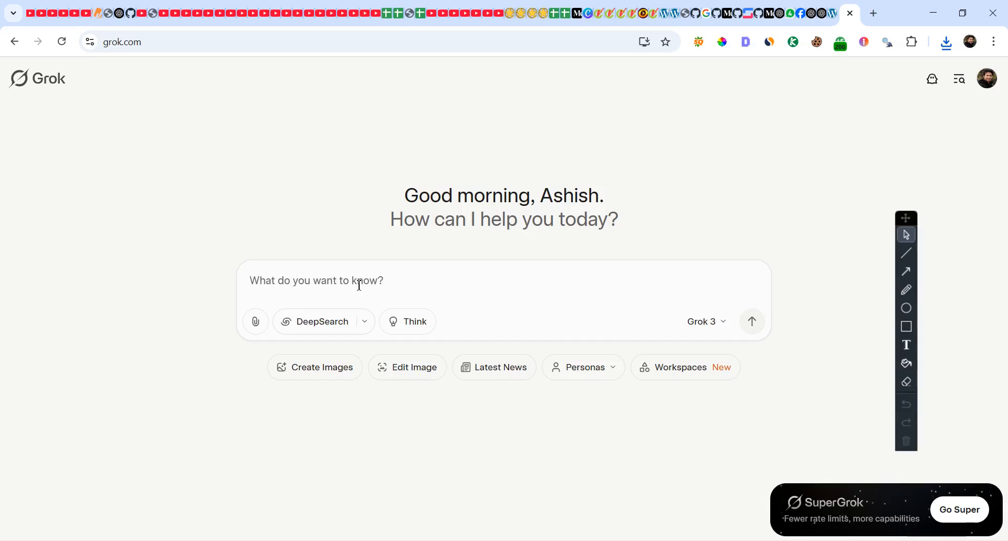
Write a prompt asking which of these 2 articles is best in providing value to user (more meanigful/healpful) and seo optimized (ranking on Google).
{"action": "type", "text": "co"}
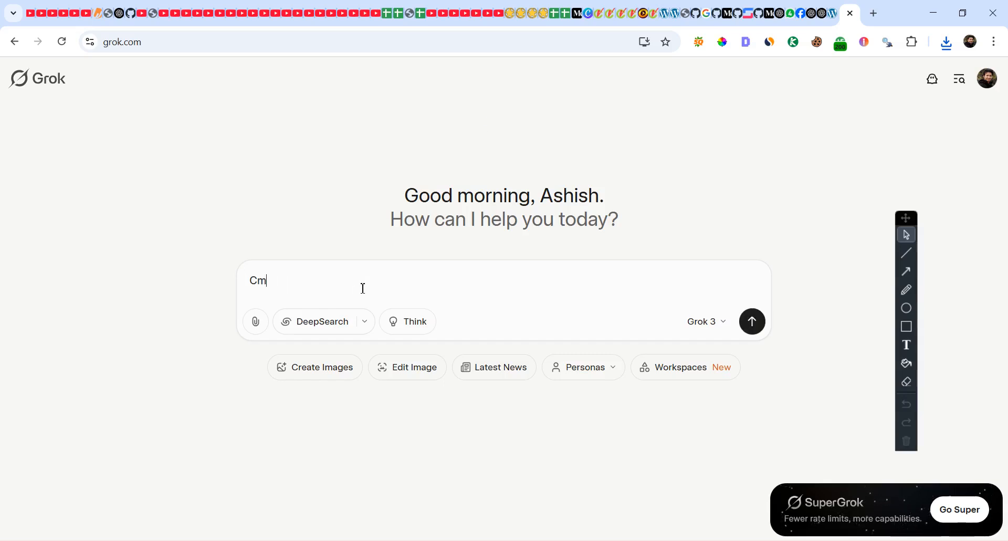
{"action": "type", "text": "p"}
{"action": "key", "text": "BackSpace"}
{"action": "key", "text": "BackSpace"}
{"action": "type", "text": "ompare these 2 ar"}
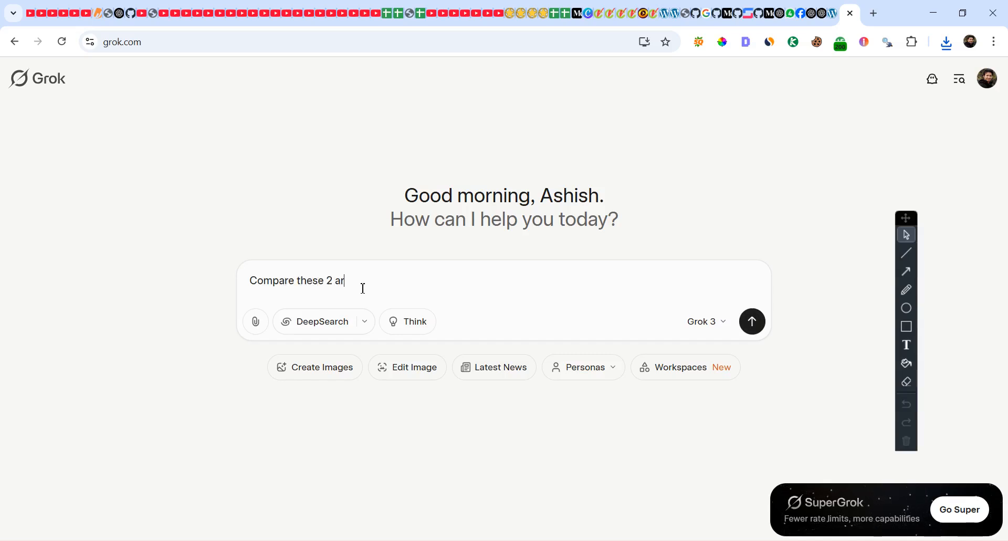
{"action": "type", "text": "ticles and tell me which "}
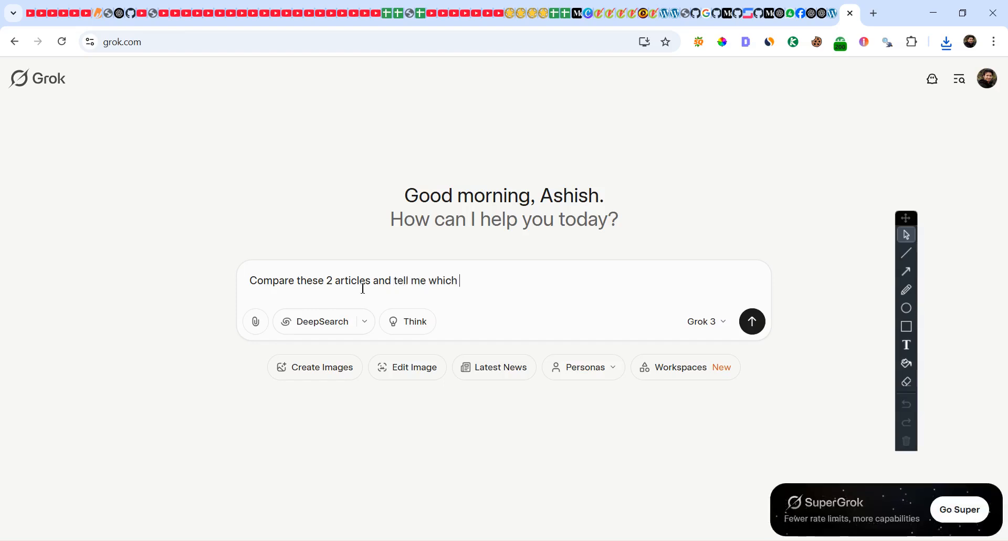
{"action": "type", "text": "is best in terms of"}
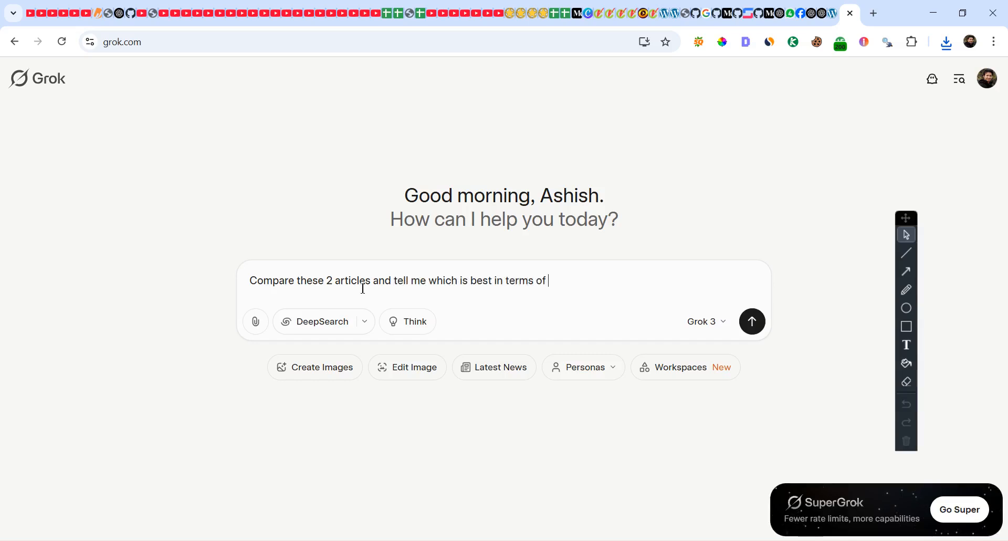
{"action": "type", "text": " providing value to user ("}
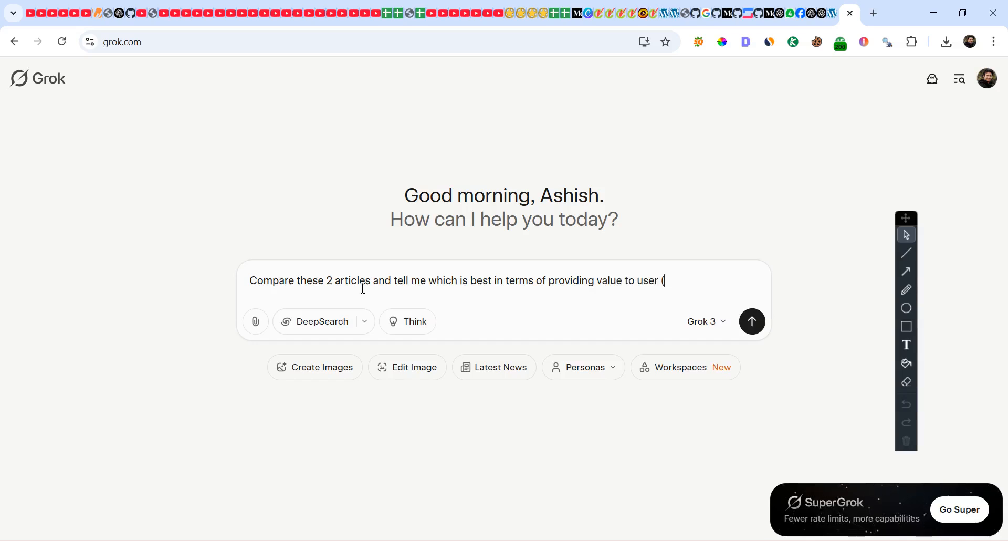
{"action": "type", "text": "more meanigful/healpful) & in terms of"}
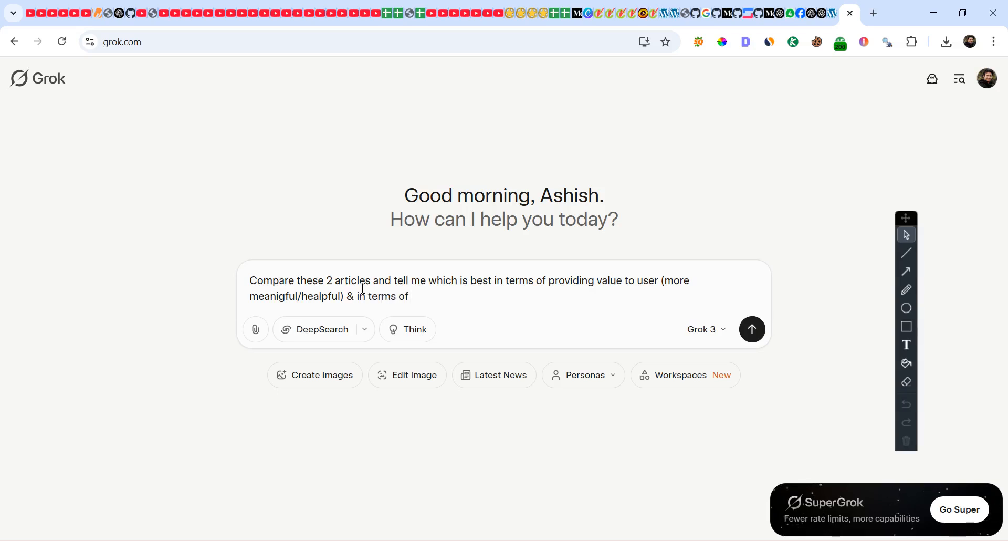
{"action": "type", "text": "seo optimized (ranking "}
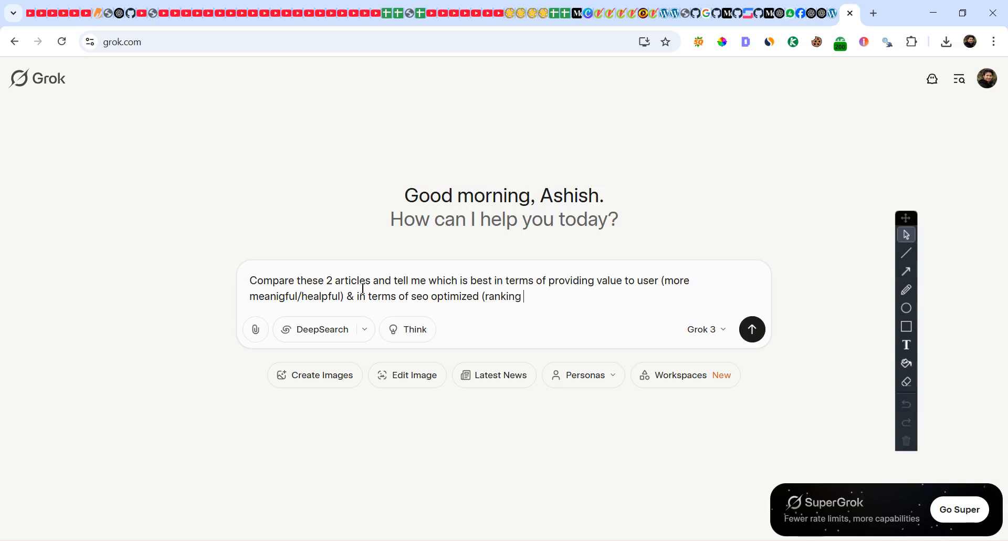
{"action": "type", "text": "on Google"}
Attach Article_Grok and Article_Chatgpt from the Desktop to the Grok prompt and send it.
{"action": "left_click", "coordinate": [260, 329]}
{"action": "left_click", "coordinate": [292, 364]}
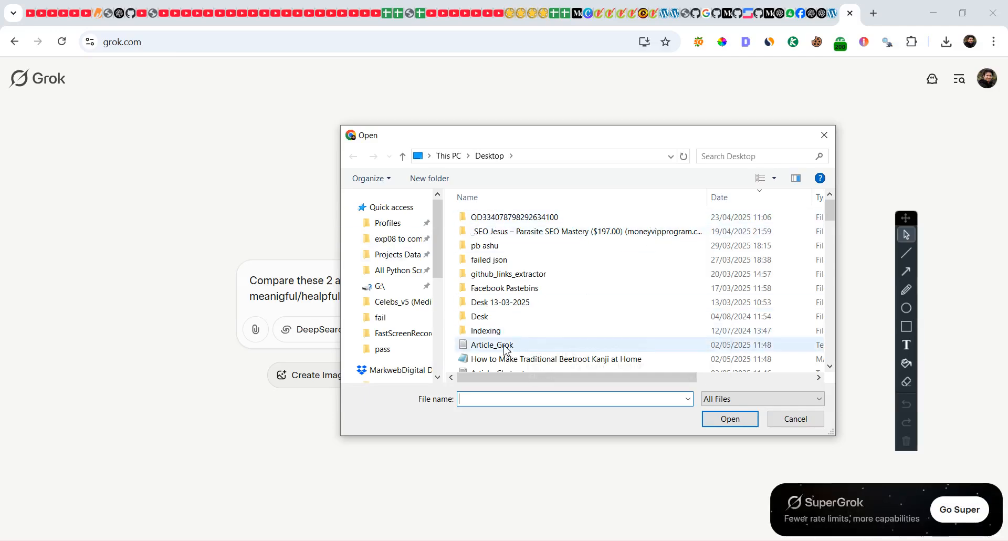
{"action": "left_click", "coordinate": [506, 349]}
{"action": "scroll", "coordinate": [506, 351], "scroll_direction": "down", "scroll_amount": 1}
{"action": "left_click", "coordinate": [505, 350], "text": "ctrl"}
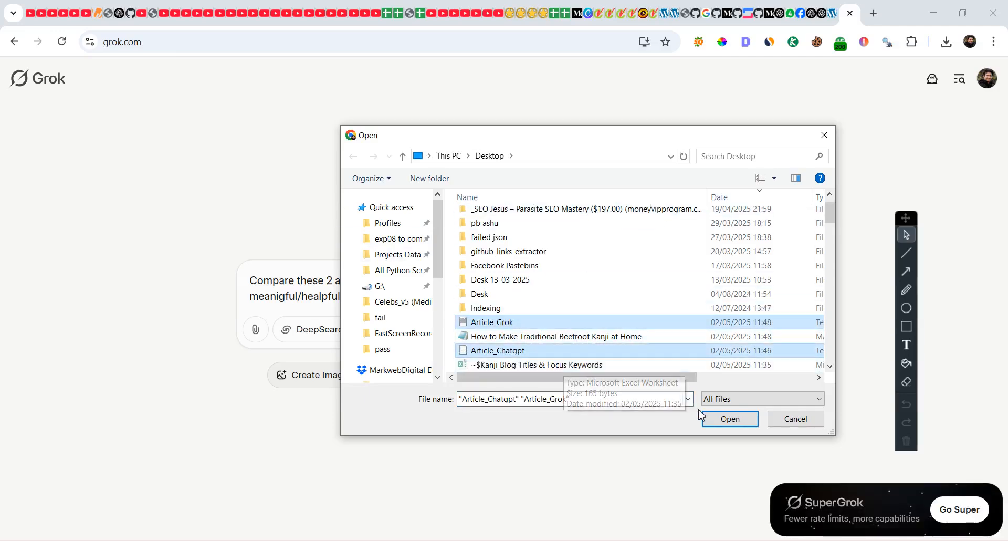
{"action": "left_click", "coordinate": [706, 418]}
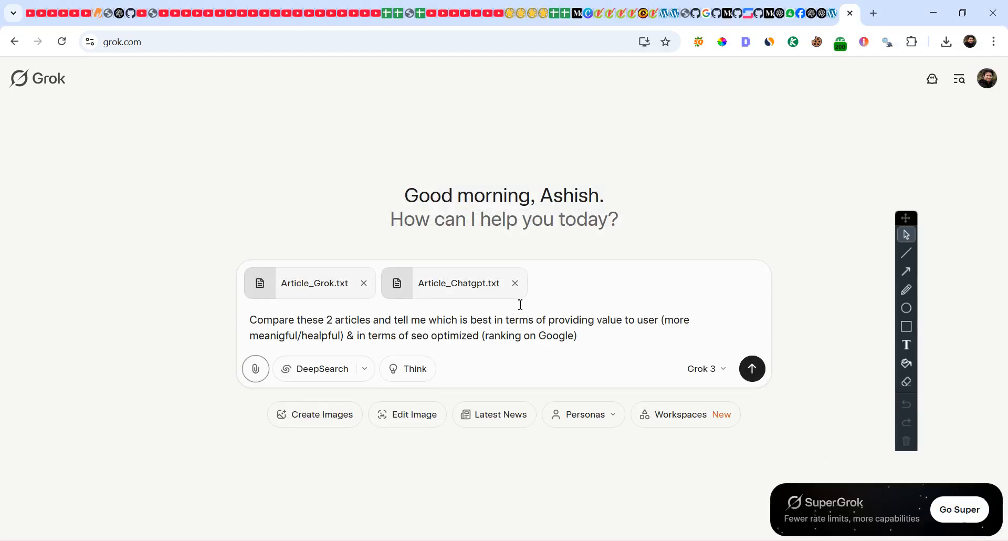
{"action": "left_click", "coordinate": [752, 368]}
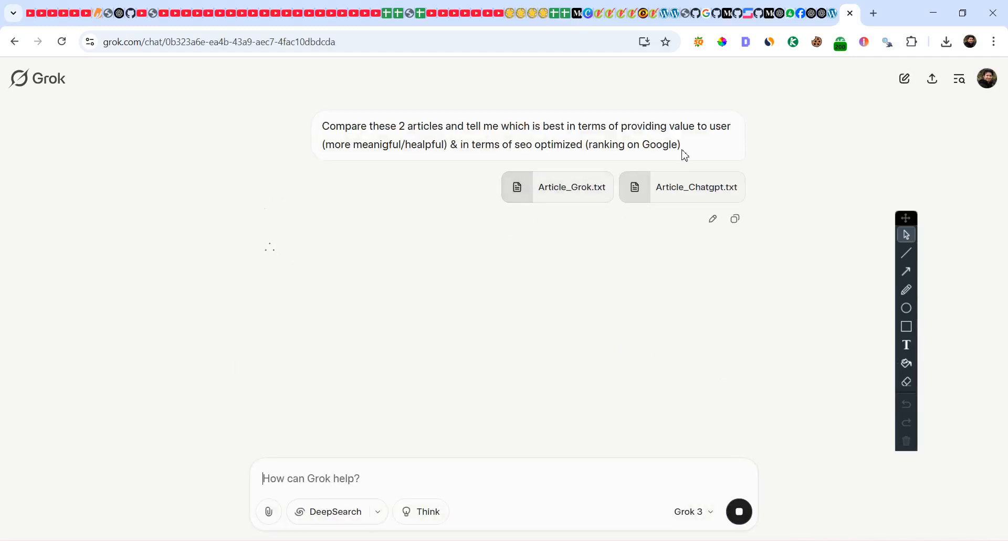
Copy the comparison prompt from the Grok chat, switch to ChatGPT, and paste it into a new chat.
{"action": "left_click_drag", "start_coordinate": [684, 154], "coordinate": [319, 125]}
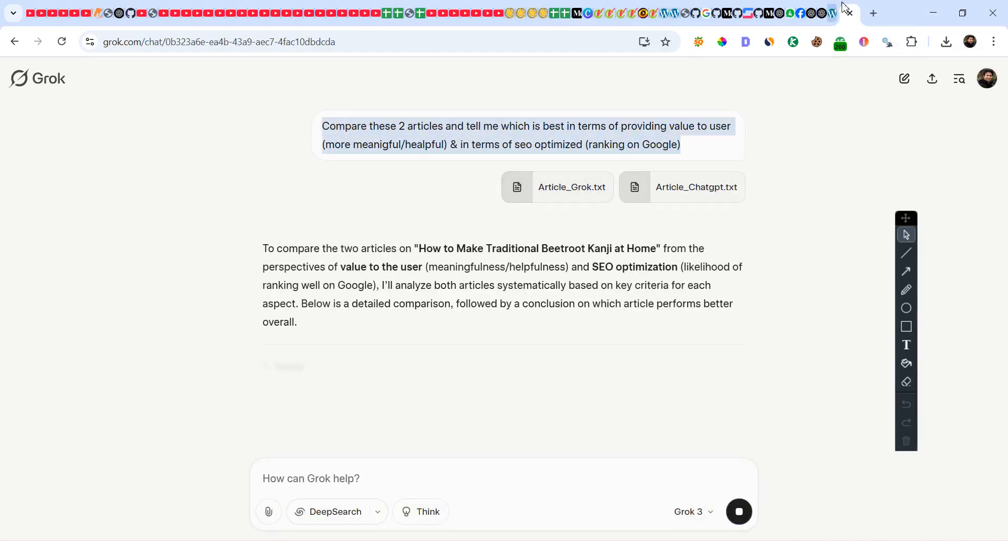
{"action": "left_click", "coordinate": [823, 10]}
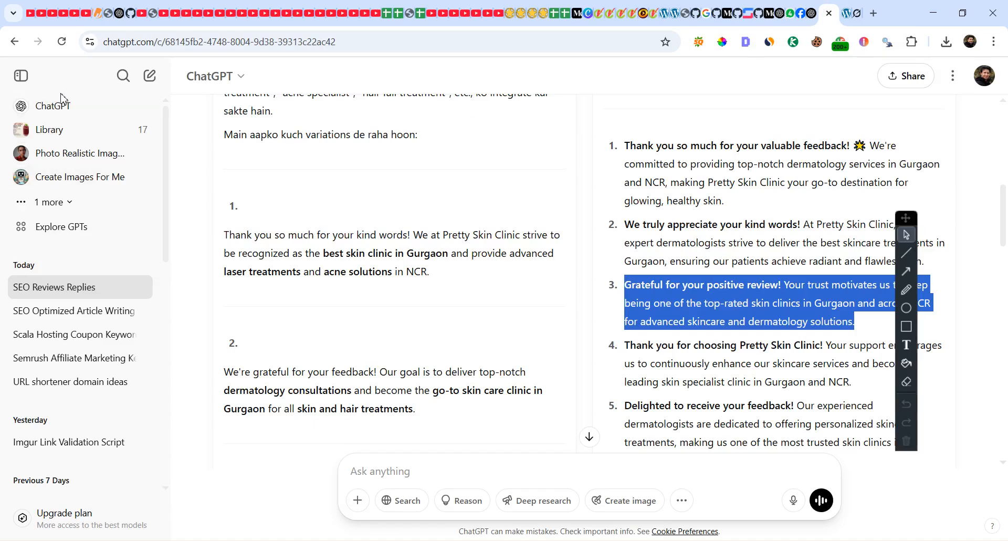
{"action": "left_click", "coordinate": [64, 110]}
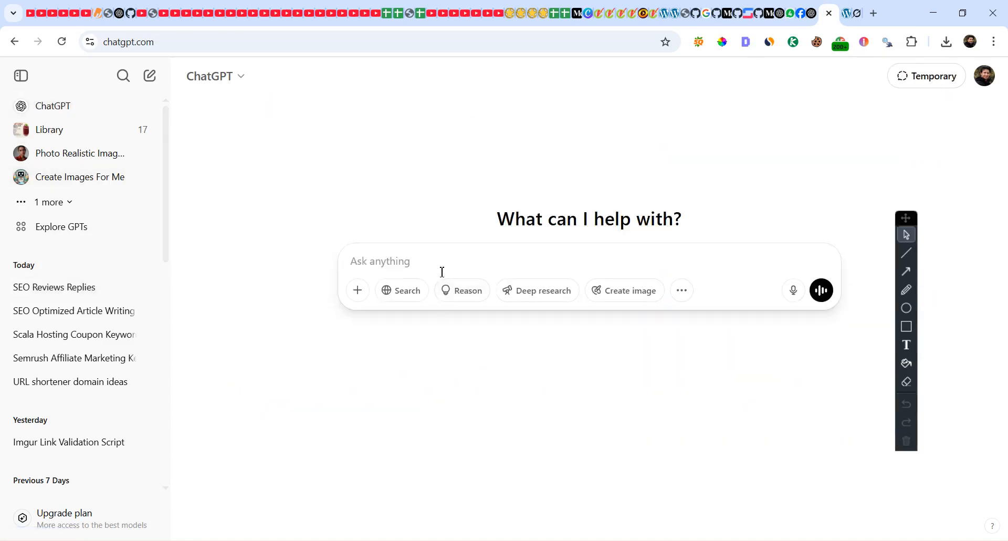
{"action": "left_click", "coordinate": [440, 272]}
{"action": "type", "text": "Compare these 2 articles and tell me which is best in terms of providing value to user (more meanigful/healpful) & in terms of seo optimized (ranking on Google)"}
Upload Article_Grok and Article_Chatgpt from the Desktop to the ChatGPT prompt and send it.
{"action": "left_click", "coordinate": [358, 295]}
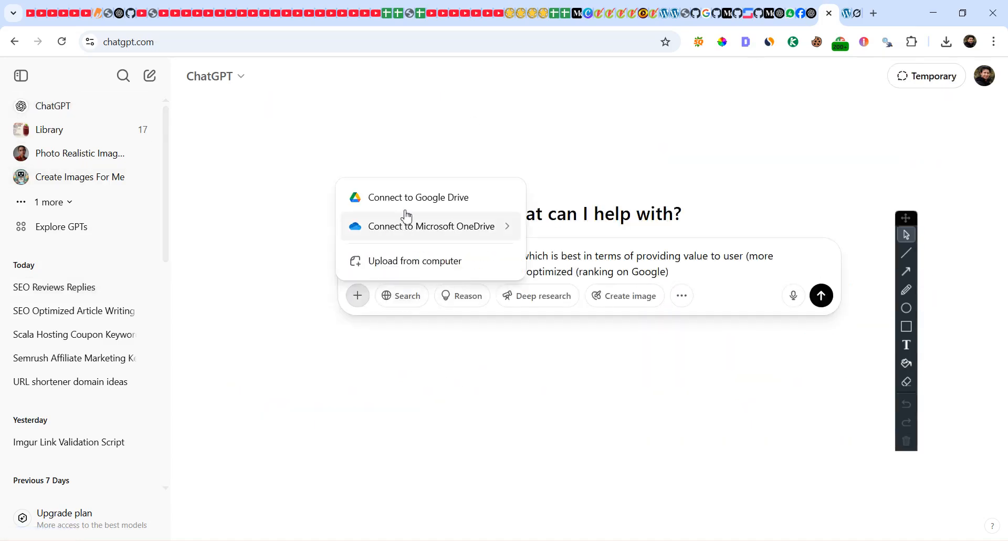
{"action": "left_click", "coordinate": [404, 263]}
{"action": "left_click", "coordinate": [486, 345]}
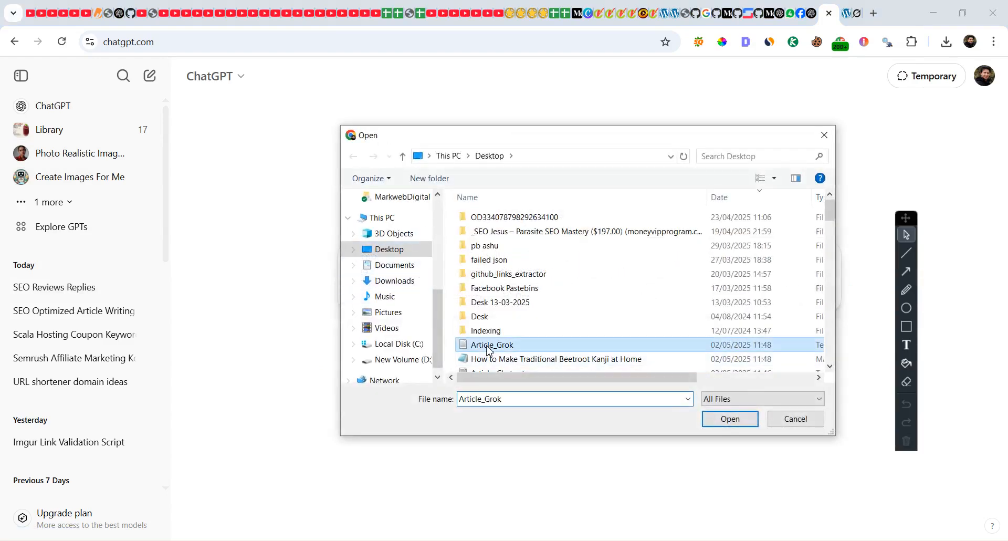
{"action": "scroll", "coordinate": [488, 320], "scroll_direction": "down", "scroll_amount": 1}
{"action": "left_click", "coordinate": [494, 322], "text": "ctrl"}
{"action": "left_click", "coordinate": [730, 420]}
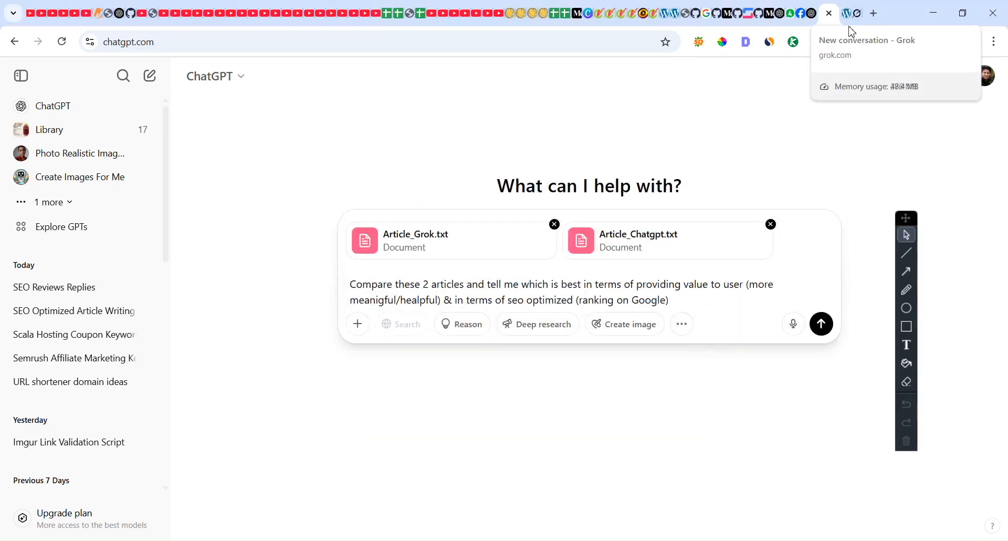
{"action": "left_click", "coordinate": [821, 323]}
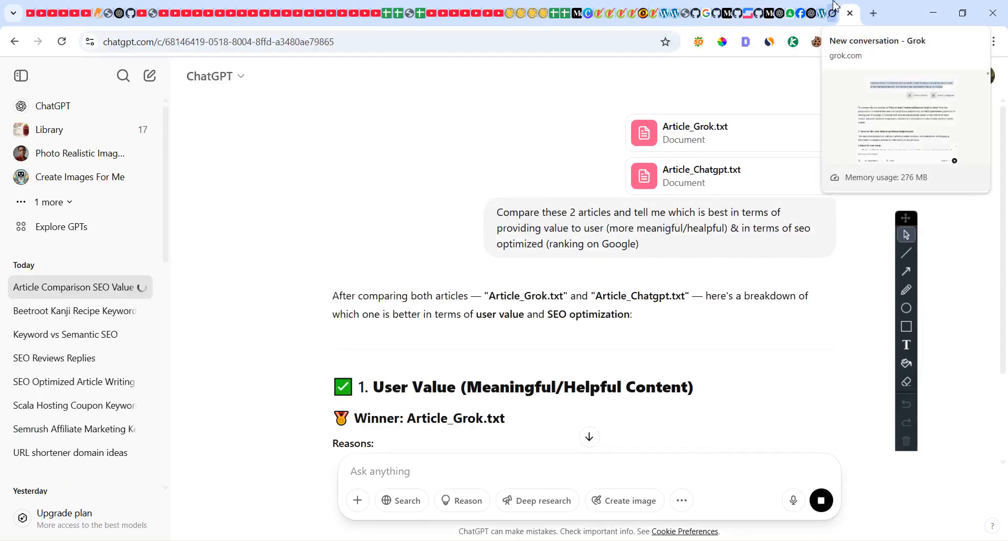
Return to the Grok chat and read its analysis of both articles for user value and SEO optimization.
{"action": "left_click", "coordinate": [831, 14]}
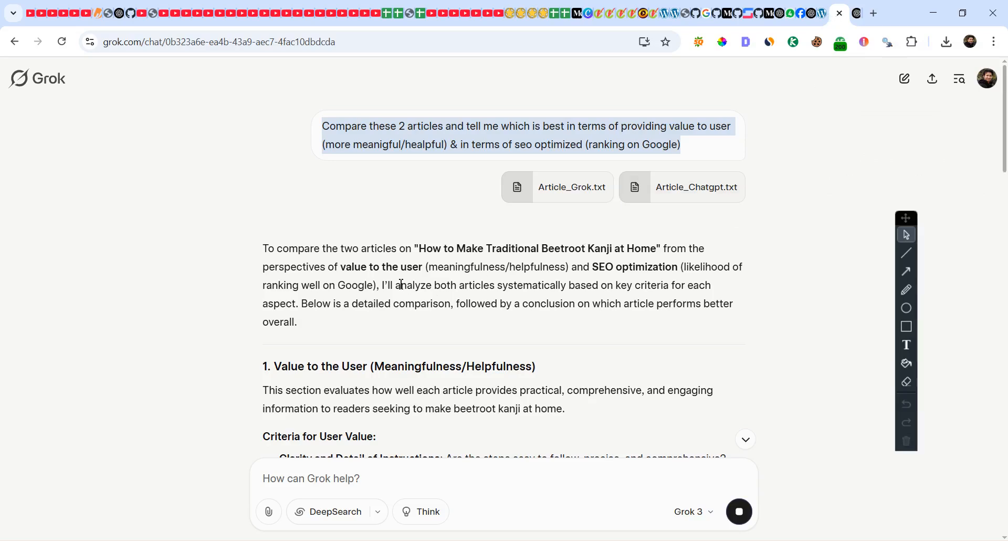
{"action": "left_click", "coordinate": [347, 304]}
{"action": "scroll", "coordinate": [398, 271], "scroll_direction": "down", "scroll_amount": 3}
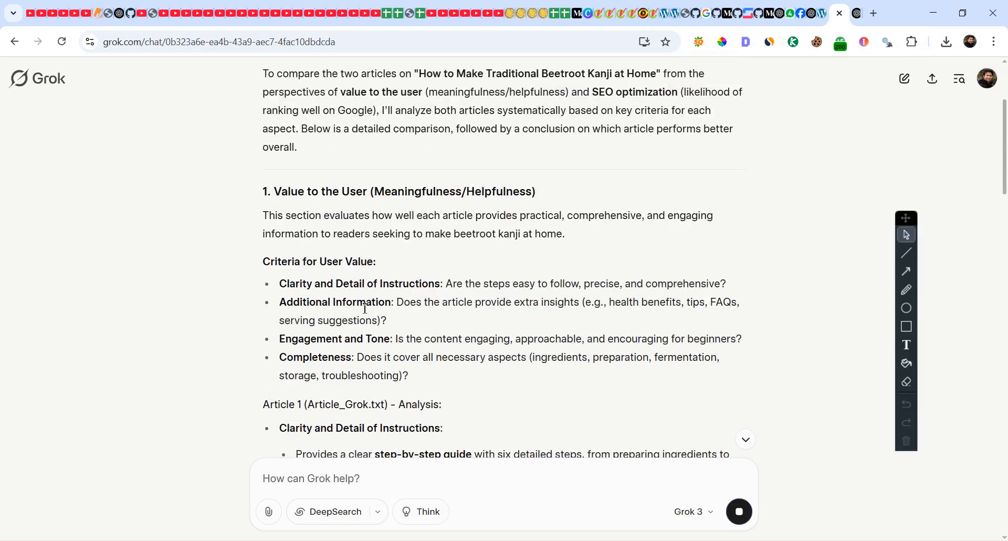
{"action": "scroll", "coordinate": [367, 310], "scroll_direction": "down", "scroll_amount": 3}
{"action": "scroll", "coordinate": [366, 313], "scroll_direction": "down", "scroll_amount": 3}
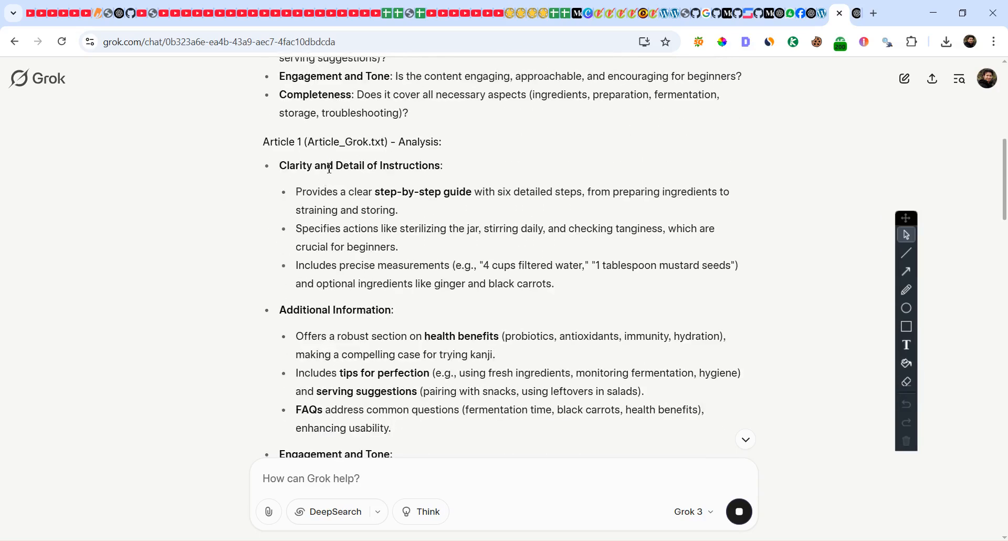
{"action": "left_click_drag", "start_coordinate": [313, 165], "coordinate": [422, 166]}
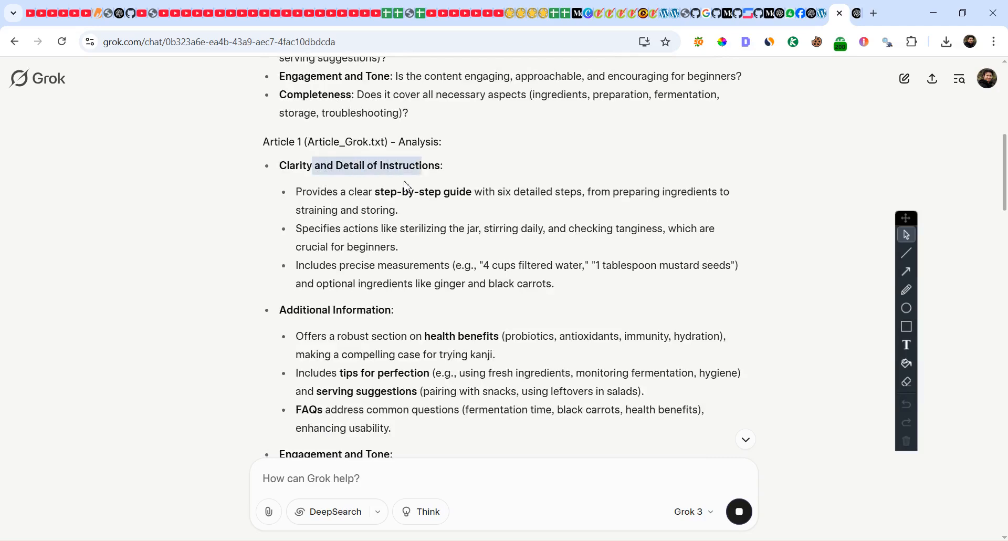
{"action": "scroll", "coordinate": [342, 315], "scroll_direction": "down", "scroll_amount": 8}
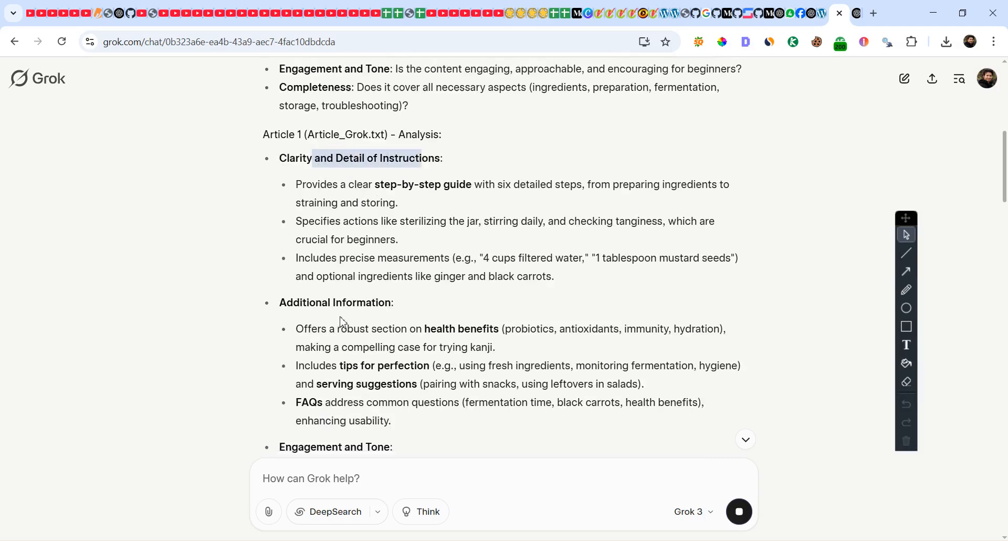
{"action": "scroll", "coordinate": [325, 326], "scroll_direction": "down", "scroll_amount": 3}
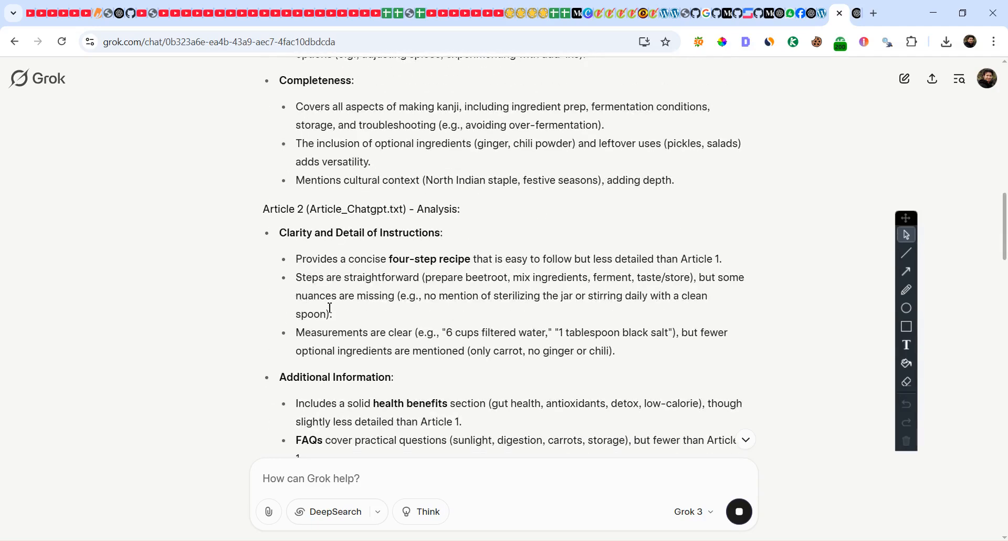
{"action": "scroll", "coordinate": [351, 252], "scroll_direction": "down", "scroll_amount": 10}
{"action": "scroll", "coordinate": [360, 246], "scroll_direction": "down", "scroll_amount": 4}
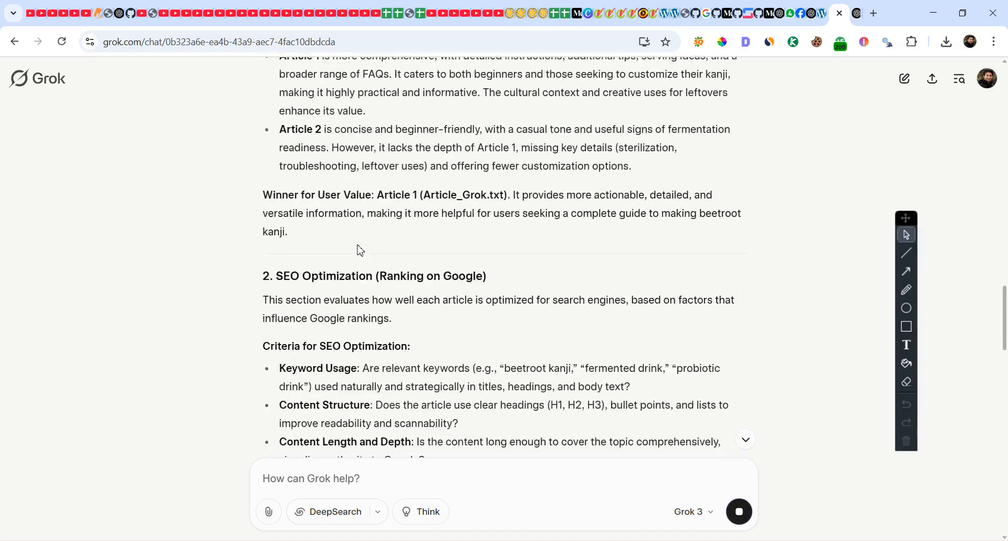
{"action": "scroll", "coordinate": [360, 247], "scroll_direction": "down", "scroll_amount": 16}
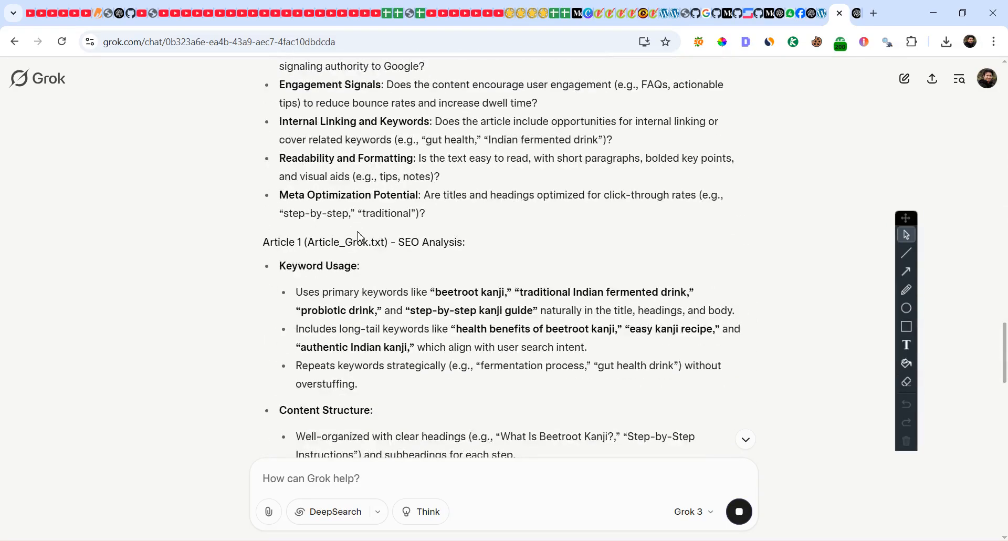
{"action": "scroll", "coordinate": [360, 233], "scroll_direction": "down", "scroll_amount": 20}
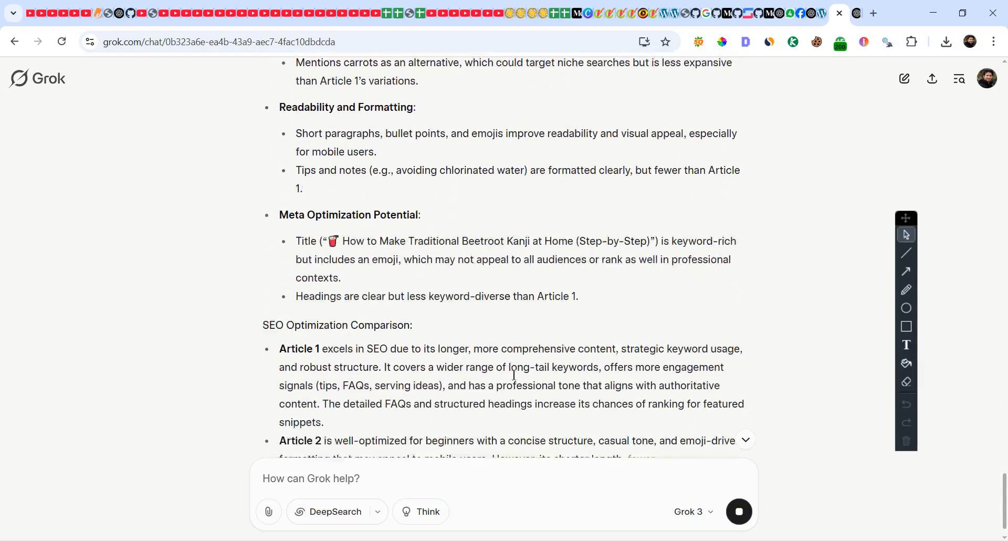
Examine the Key Differences Summary table and the Conclusion at the end of Grok's comparison.
{"action": "left_click", "coordinate": [744, 446]}
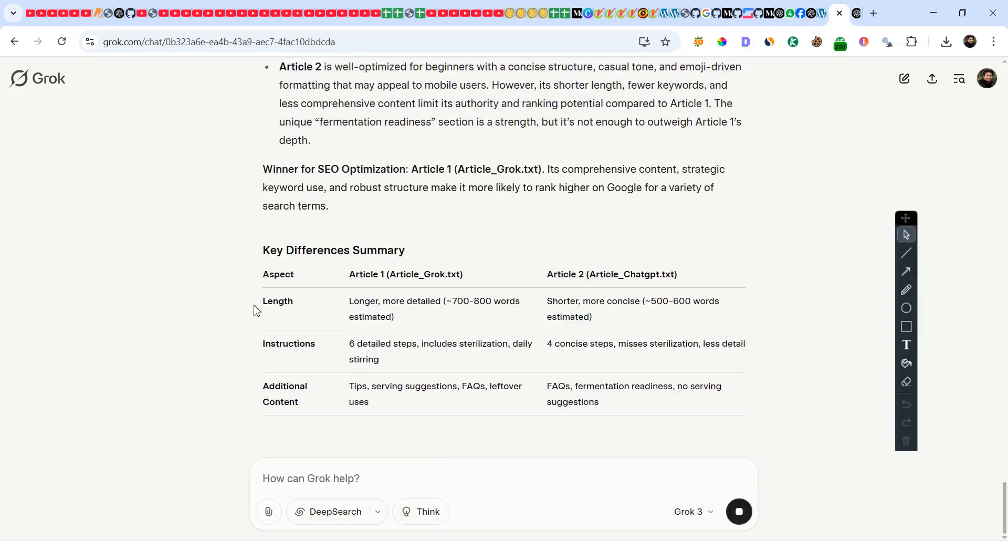
{"action": "scroll", "coordinate": [257, 309], "scroll_direction": "up", "scroll_amount": 2}
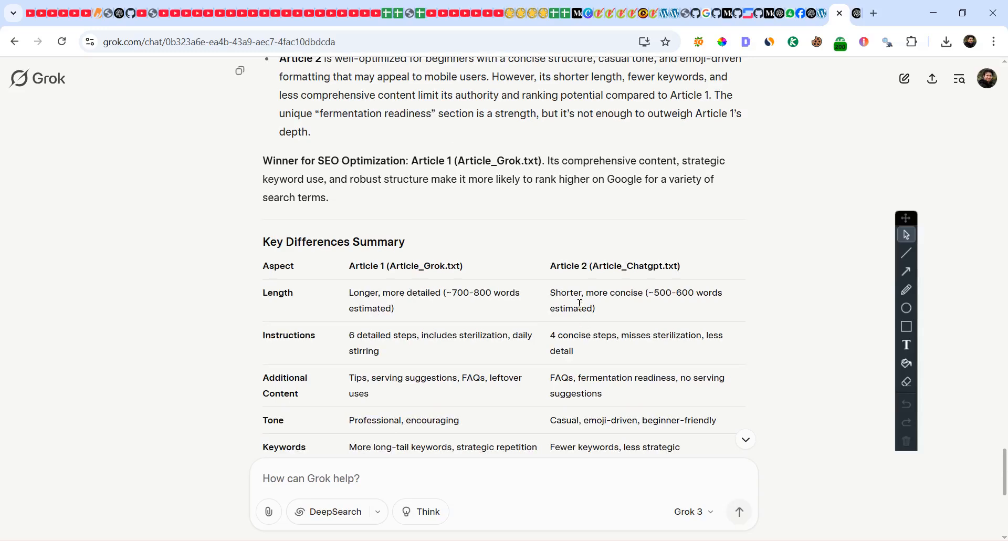
{"action": "left_click_drag", "start_coordinate": [390, 265], "coordinate": [454, 265]}
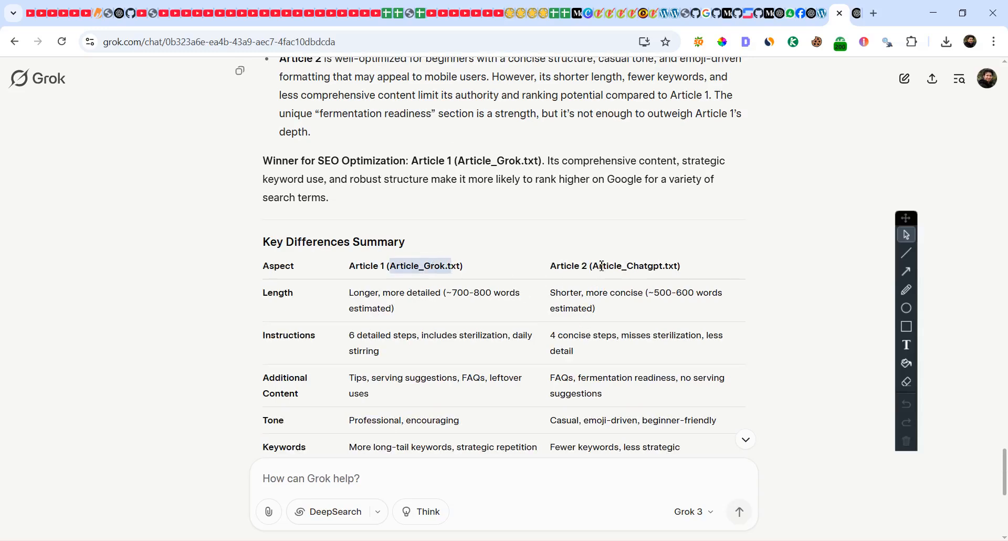
{"action": "left_click_drag", "start_coordinate": [600, 266], "coordinate": [666, 266]}
{"action": "scroll", "coordinate": [474, 291], "scroll_direction": "down", "scroll_amount": 2}
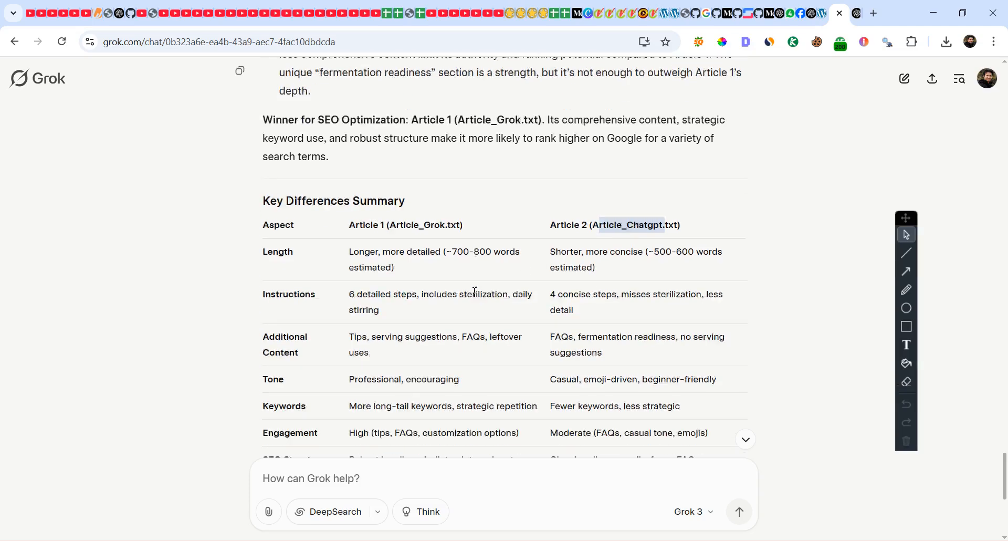
{"action": "scroll", "coordinate": [475, 292], "scroll_direction": "down", "scroll_amount": 2}
{"action": "scroll", "coordinate": [475, 297], "scroll_direction": "down", "scroll_amount": 4}
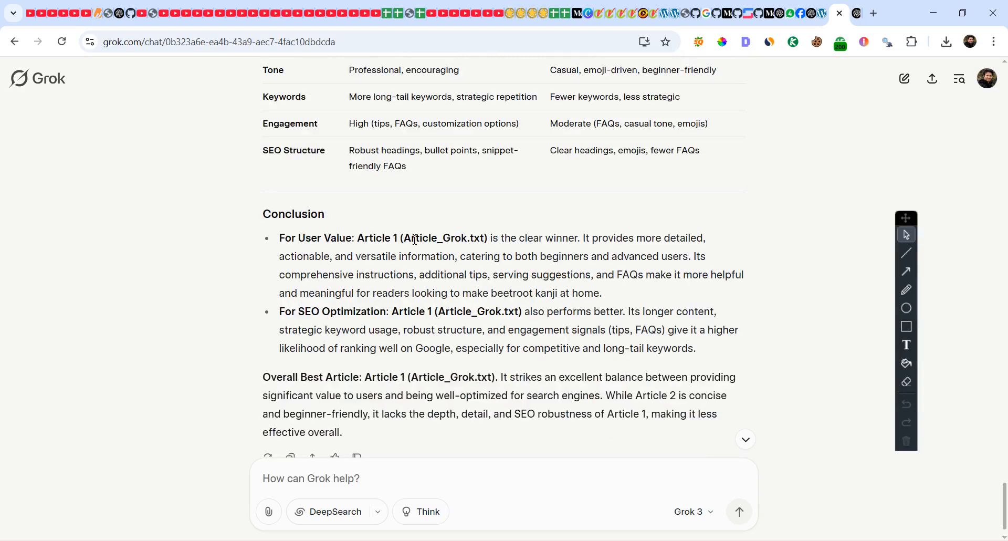
{"action": "left_click_drag", "start_coordinate": [412, 239], "coordinate": [467, 238]}
{"action": "left_click_drag", "start_coordinate": [533, 239], "coordinate": [600, 237]}
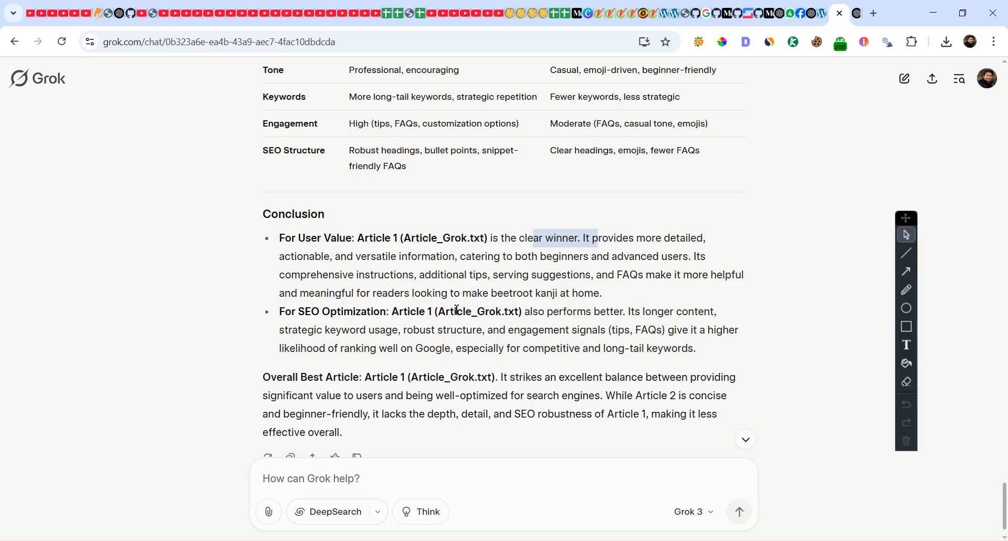
{"action": "left_click_drag", "start_coordinate": [454, 311], "coordinate": [530, 312]}
{"action": "scroll", "coordinate": [437, 377], "scroll_direction": "down", "scroll_amount": 1}
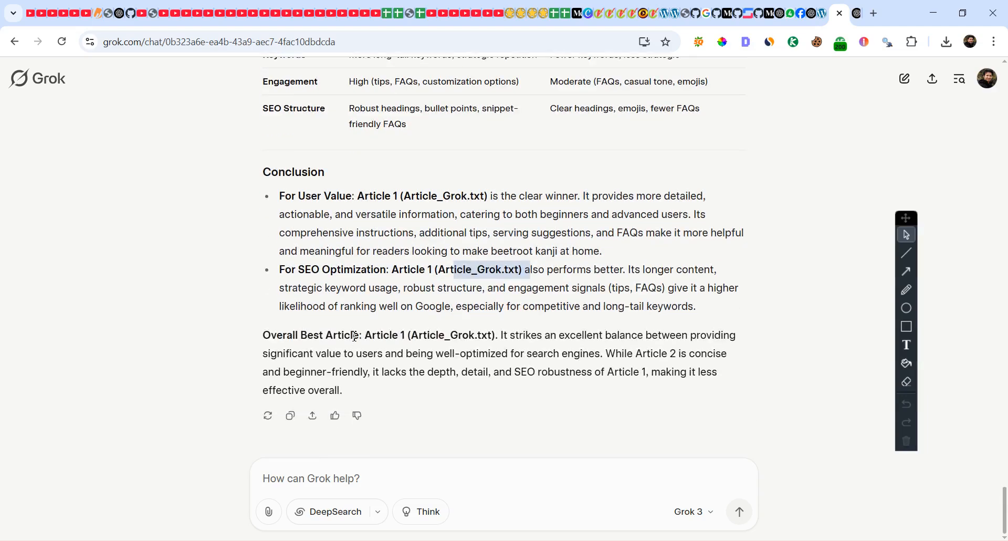
Switch to the ChatGPT chat and read its comparison of both articles for user value and SEO optimization.
{"action": "left_click", "coordinate": [857, 11]}
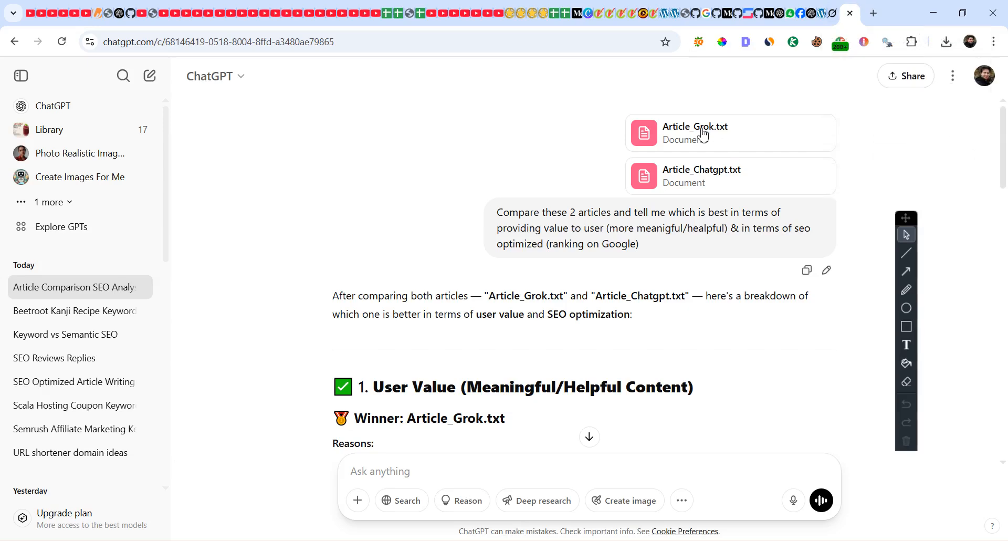
{"action": "scroll", "coordinate": [403, 313], "scroll_direction": "down", "scroll_amount": 4}
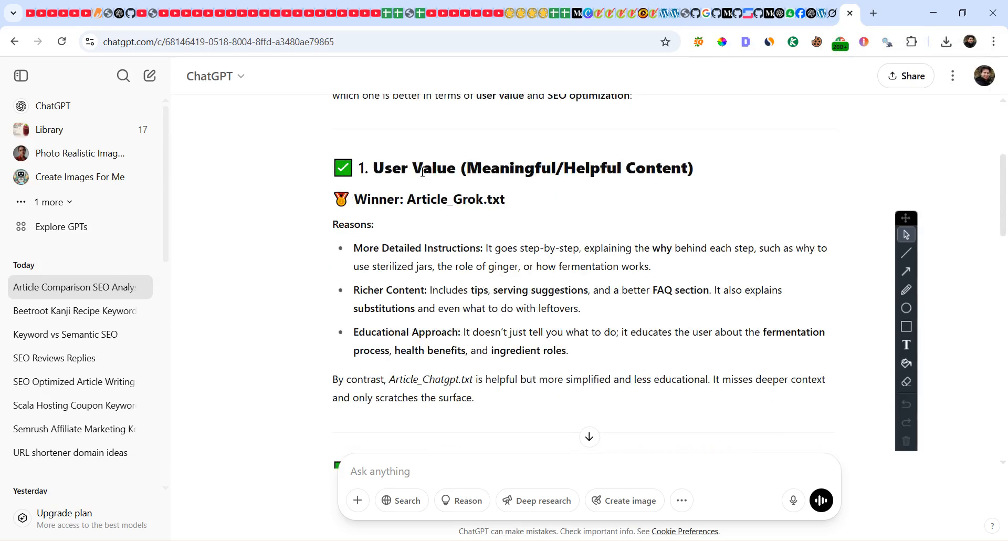
{"action": "left_click_drag", "start_coordinate": [384, 168], "coordinate": [517, 168]}
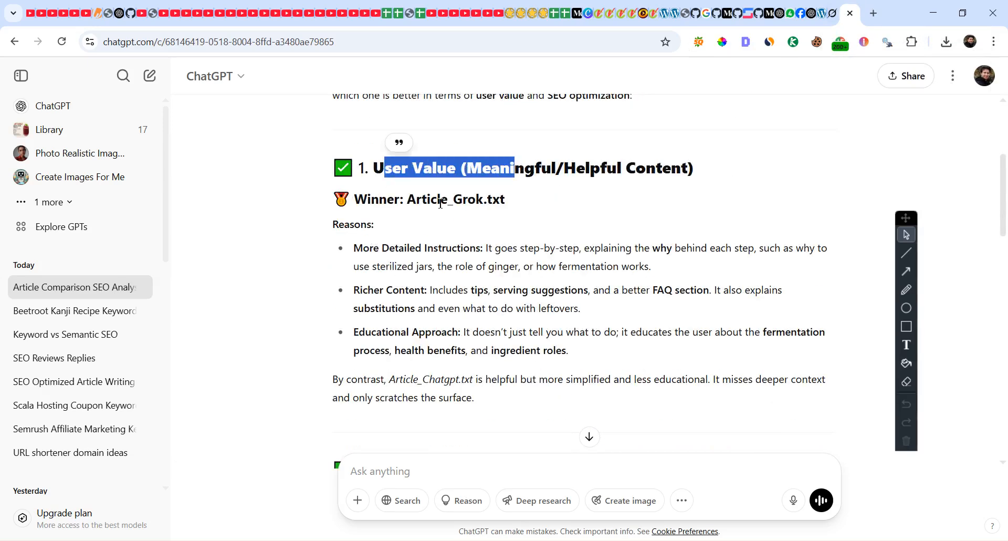
{"action": "left_click_drag", "start_coordinate": [438, 199], "coordinate": [506, 199]}
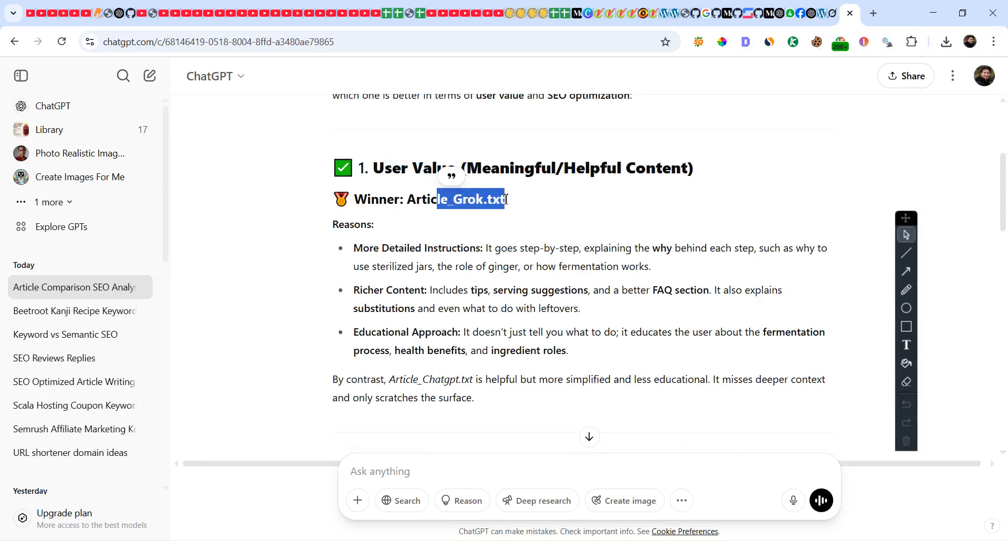
{"action": "left_click_drag", "start_coordinate": [429, 199], "coordinate": [505, 202]}
{"action": "scroll", "coordinate": [501, 221], "scroll_direction": "down", "scroll_amount": 6}
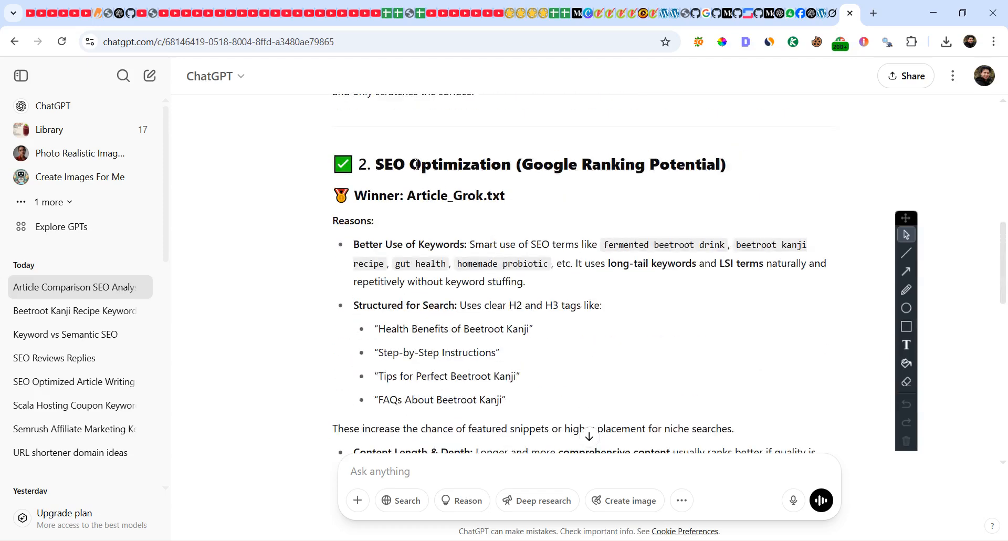
{"action": "left_click_drag", "start_coordinate": [408, 199], "coordinate": [501, 197]}
{"action": "scroll", "coordinate": [529, 226], "scroll_direction": "down", "scroll_amount": 10}
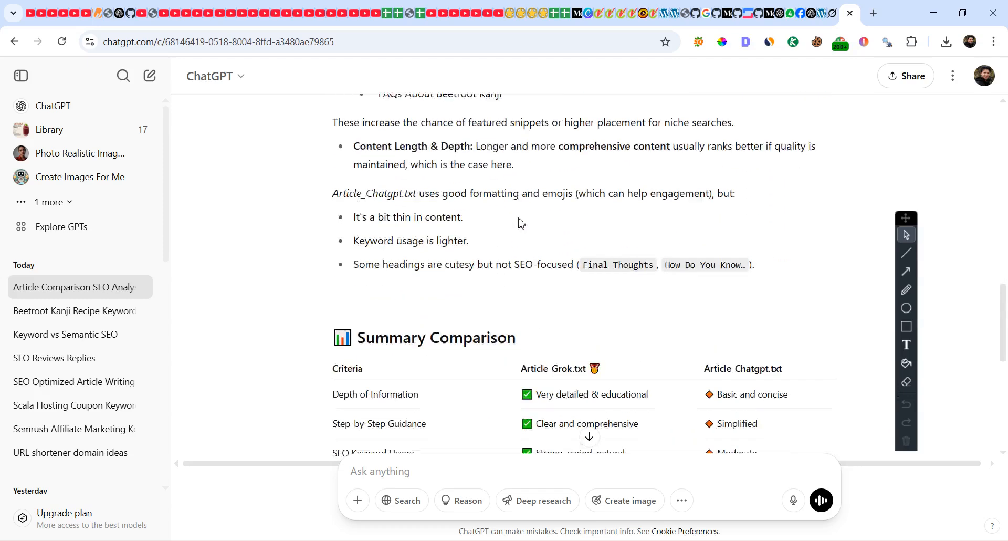
Examine the Summary Comparison table and both recommendations in the Final Verdict of ChatGPT's response.
{"action": "scroll", "coordinate": [520, 221], "scroll_direction": "up", "scroll_amount": 2}
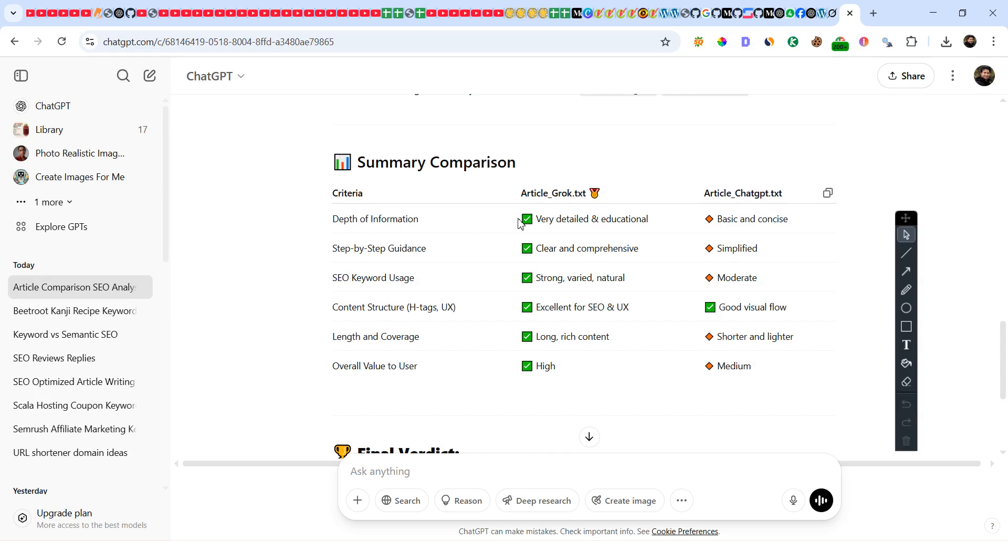
{"action": "scroll", "coordinate": [533, 294], "scroll_direction": "down", "scroll_amount": 4}
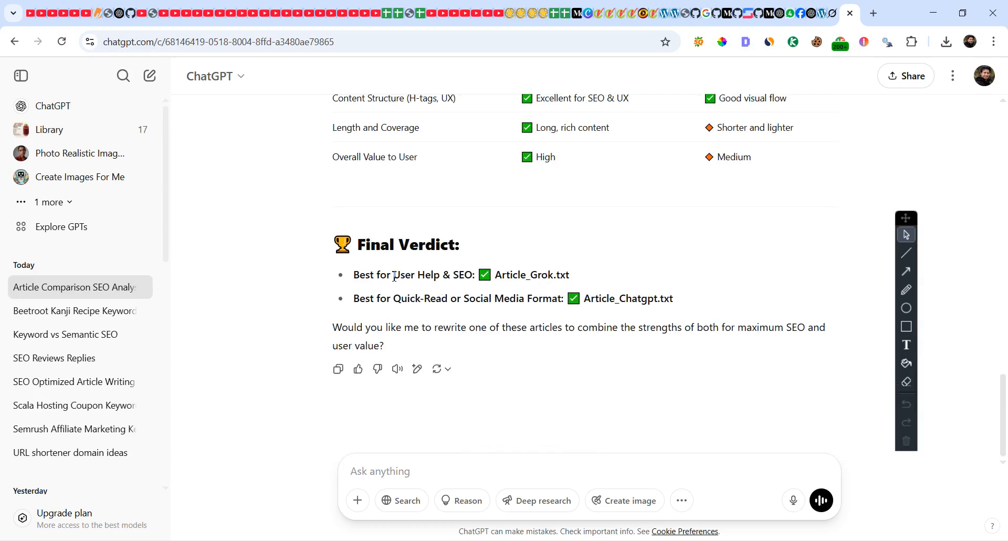
{"action": "left_click_drag", "start_coordinate": [391, 275], "coordinate": [464, 274]}
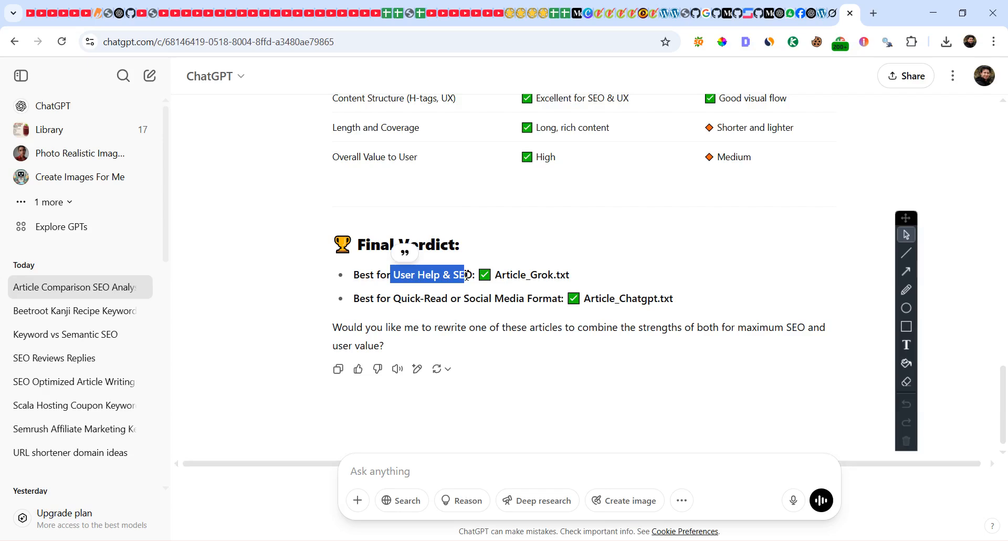
{"action": "left_click_drag", "start_coordinate": [402, 299], "coordinate": [563, 301]}
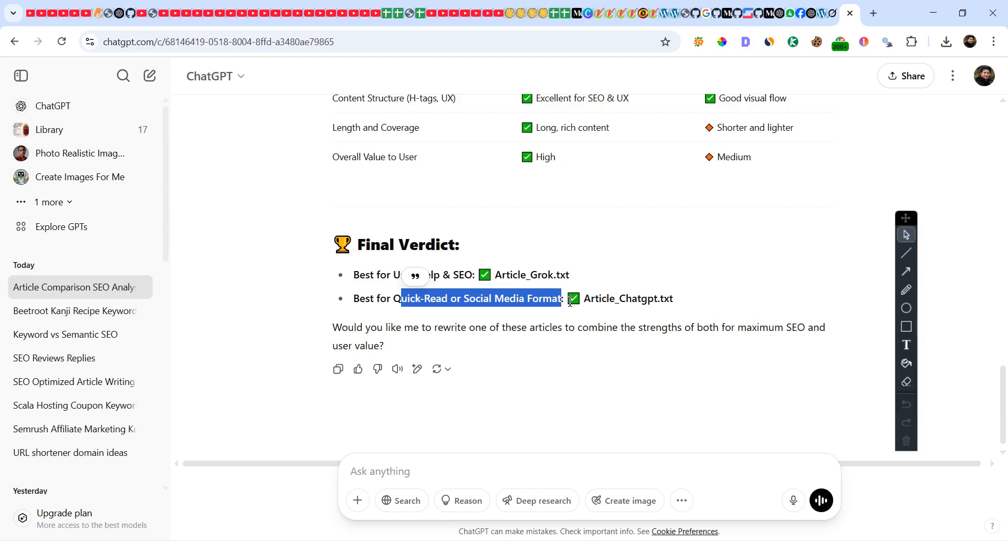
Review the Summary Comparison rows on information depth, step-by-step guidance, SEO keyword usage and content structure for both articles.
{"action": "scroll", "coordinate": [677, 243], "scroll_direction": "up", "scroll_amount": 5}
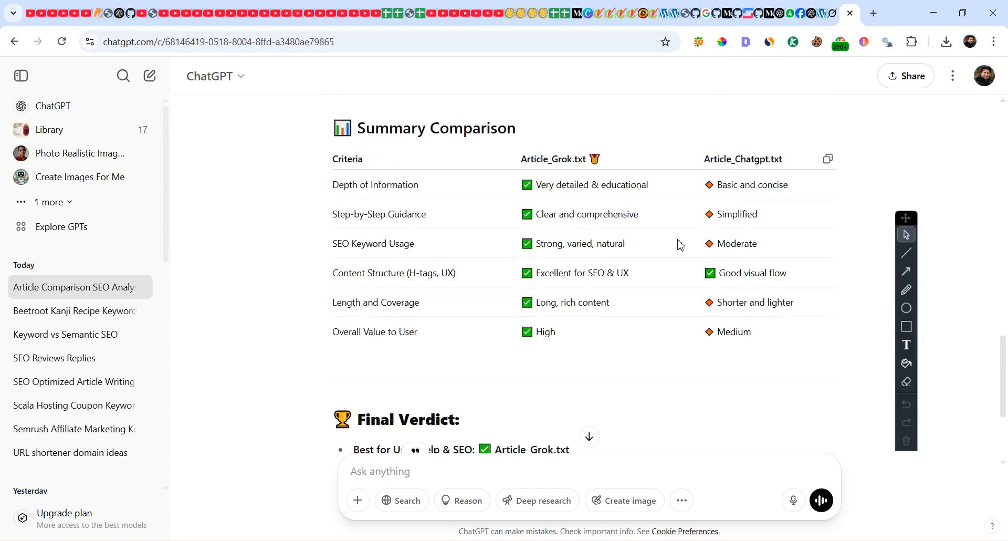
{"action": "scroll", "coordinate": [673, 258], "scroll_direction": "down", "scroll_amount": 1}
{"action": "left_click_drag", "start_coordinate": [554, 184], "coordinate": [645, 185]}
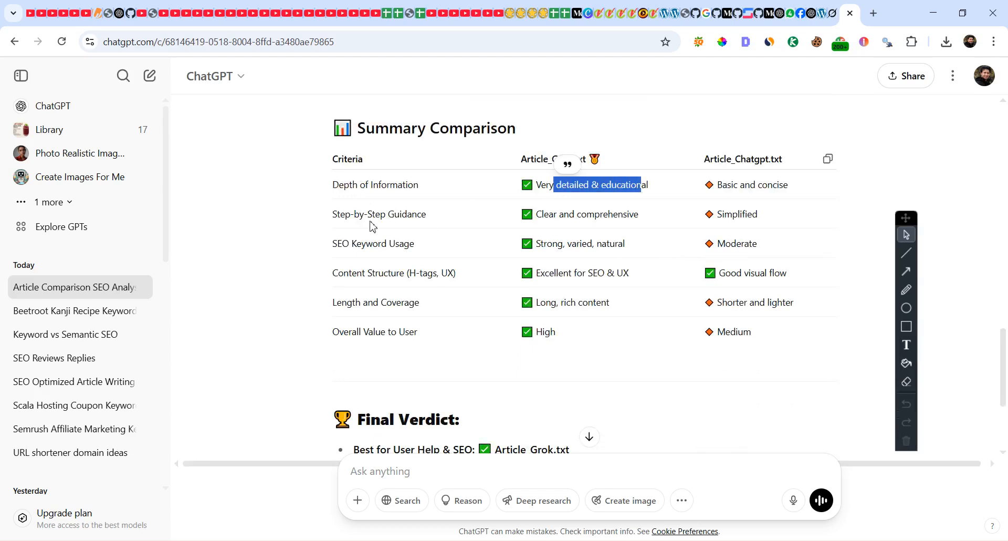
{"action": "left_click_drag", "start_coordinate": [360, 213], "coordinate": [434, 223]}
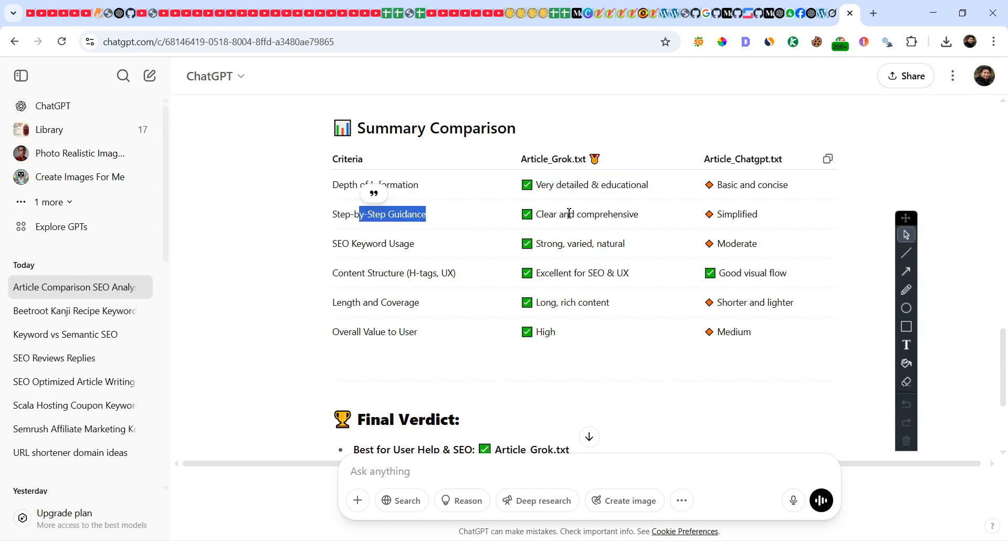
{"action": "left_click_drag", "start_coordinate": [569, 213], "coordinate": [631, 218]}
{"action": "left_click", "coordinate": [566, 239]}
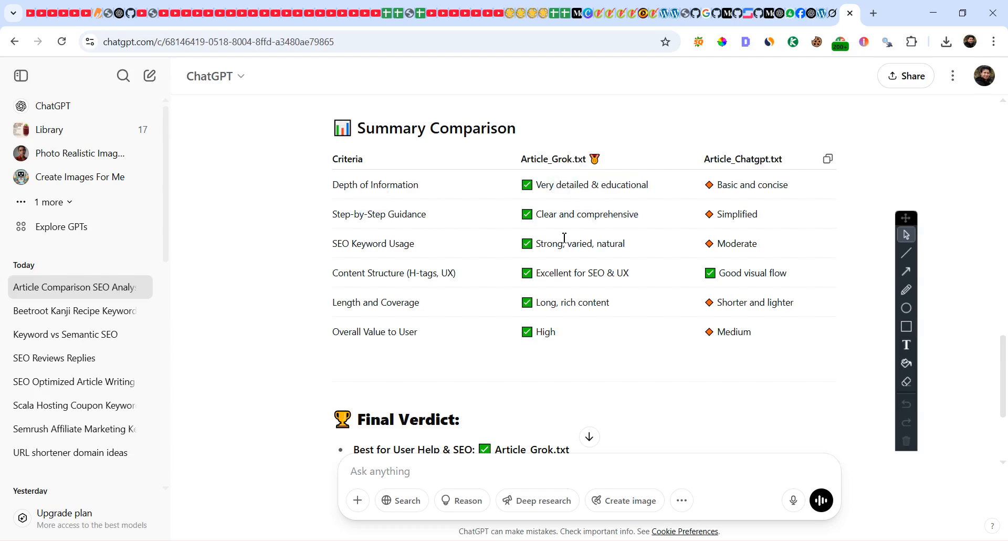
{"action": "left_click_drag", "start_coordinate": [376, 245], "coordinate": [418, 247]}
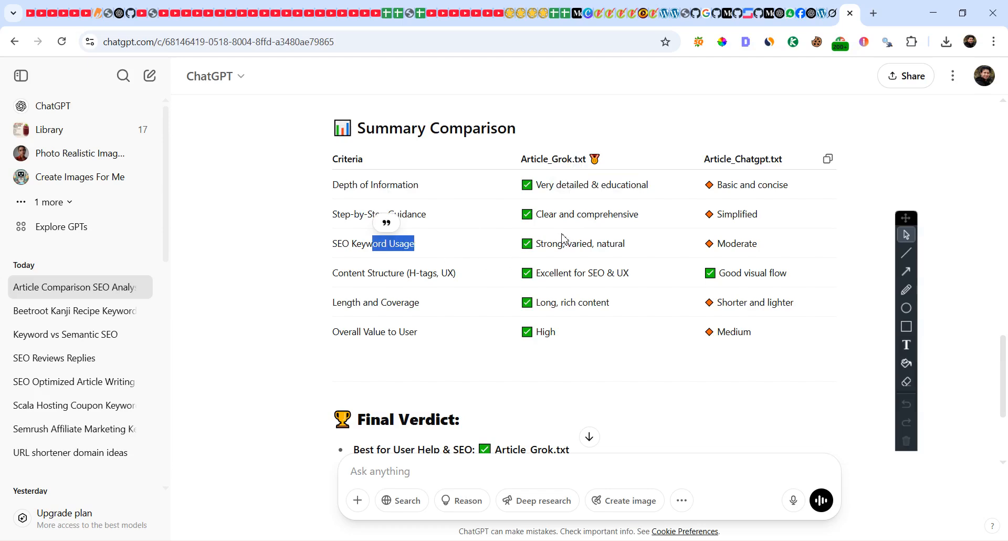
{"action": "left_click_drag", "start_coordinate": [565, 242], "coordinate": [623, 253]}
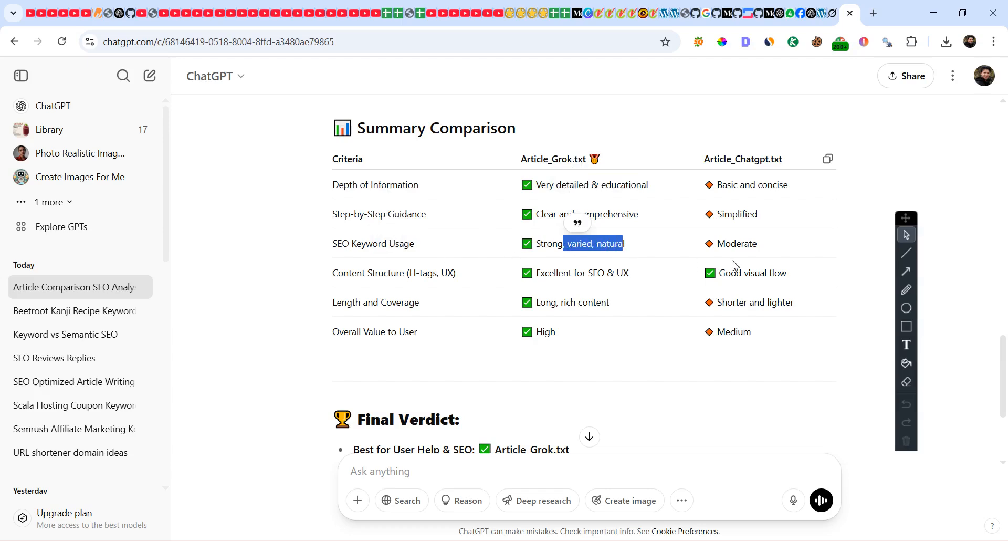
{"action": "left_click_drag", "start_coordinate": [352, 273], "coordinate": [470, 273]}
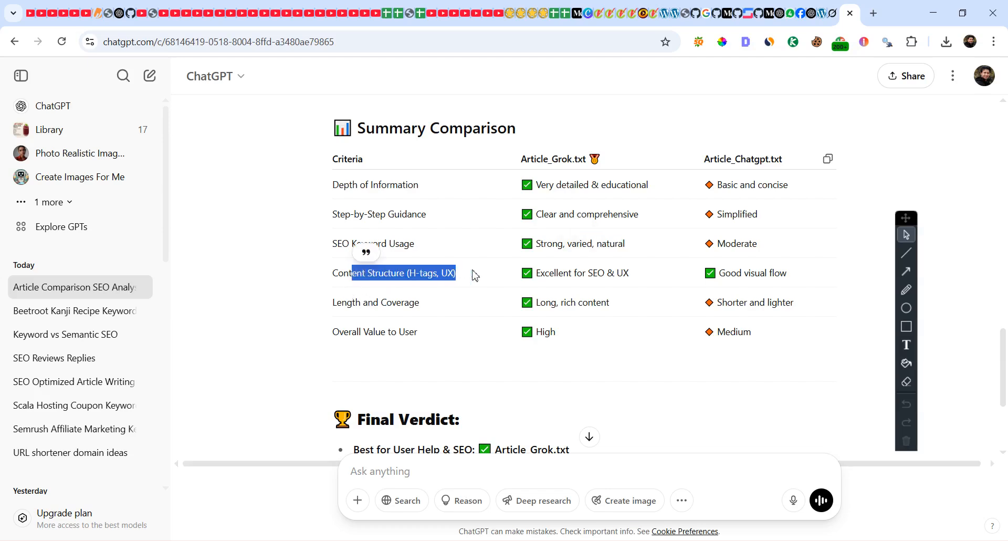
{"action": "scroll", "coordinate": [563, 341], "scroll_direction": "down", "scroll_amount": 1}
{"action": "scroll", "coordinate": [563, 341], "scroll_direction": "down", "scroll_amount": 2}
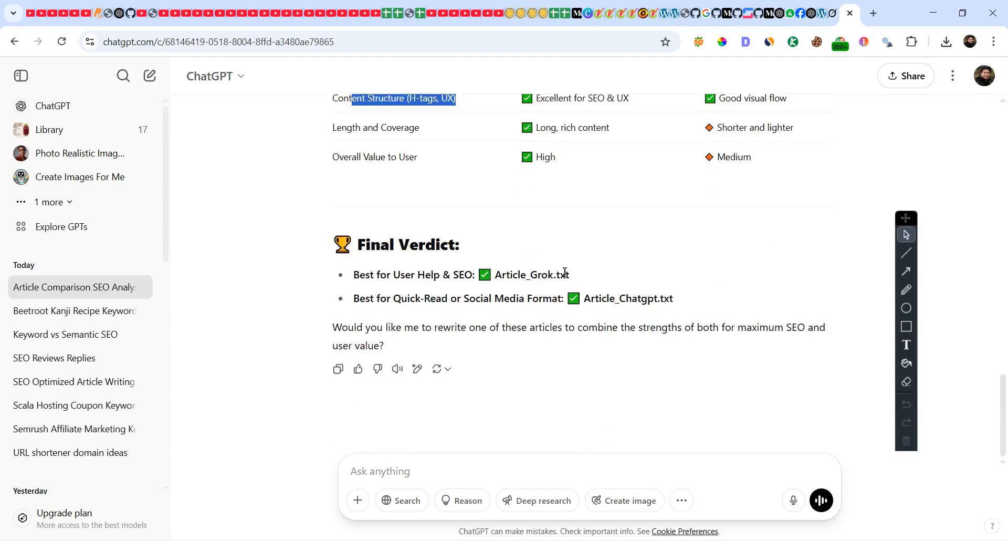
{"action": "scroll", "coordinate": [599, 141], "scroll_direction": "up", "scroll_amount": 1}
{"action": "scroll", "coordinate": [601, 136], "scroll_direction": "up", "scroll_amount": 15}
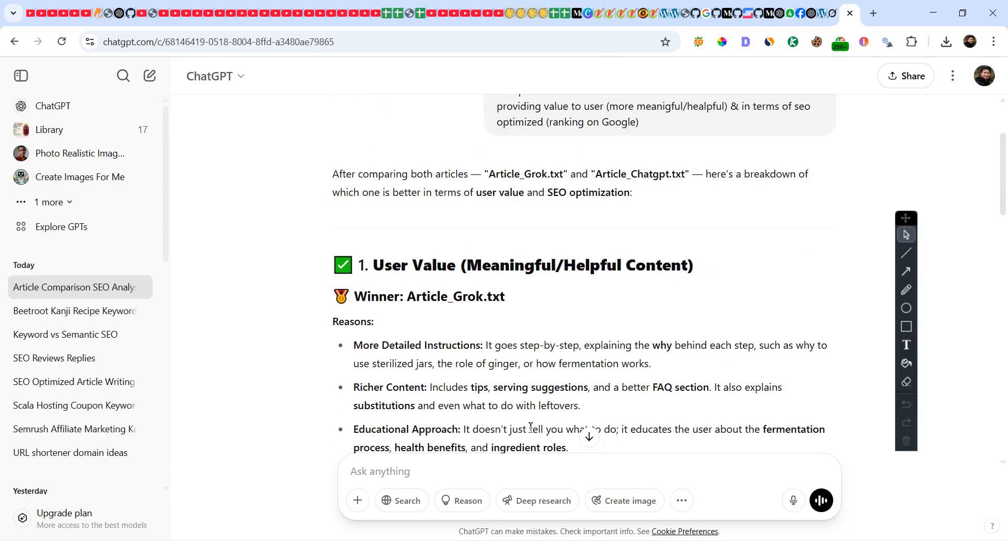
{"action": "left_click", "coordinate": [501, 540]}
{"action": "left_click", "coordinate": [475, 540]}
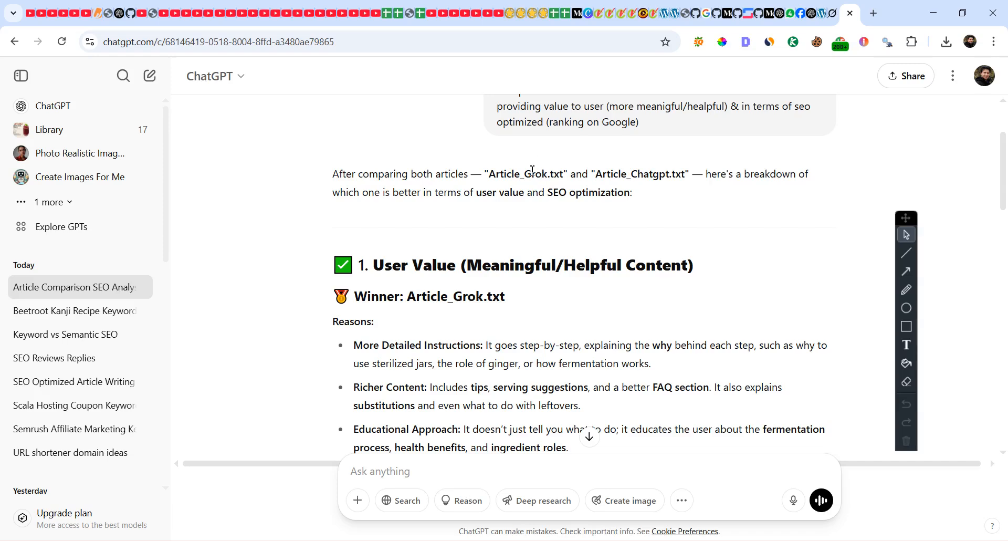
{"action": "scroll", "coordinate": [515, 158], "scroll_direction": "down", "scroll_amount": 10}
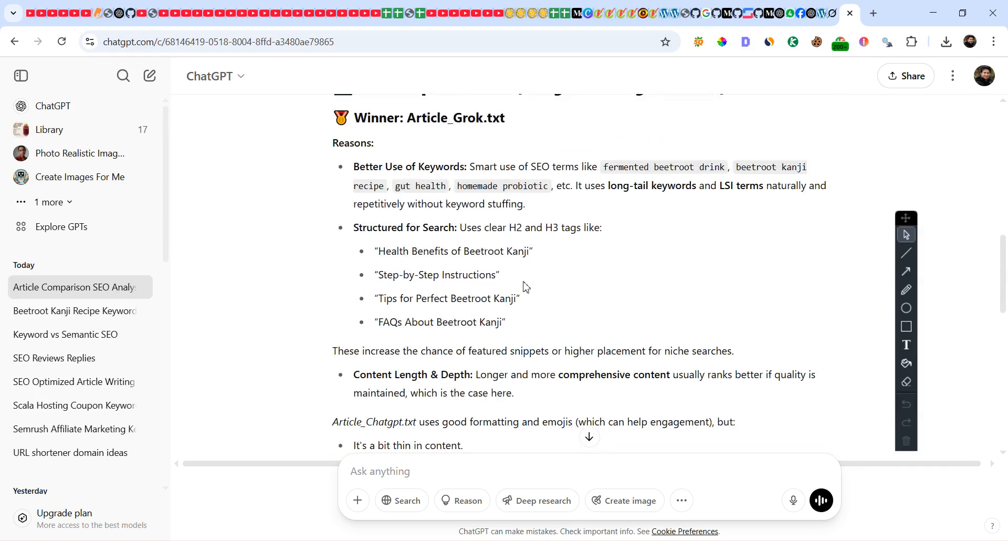
Switch to the Notepad prompt notes and insert three blank lines above the affiliate link instruction.
{"action": "key", "text": "alt+Tab"}
{"action": "left_click", "coordinate": [429, 259]}
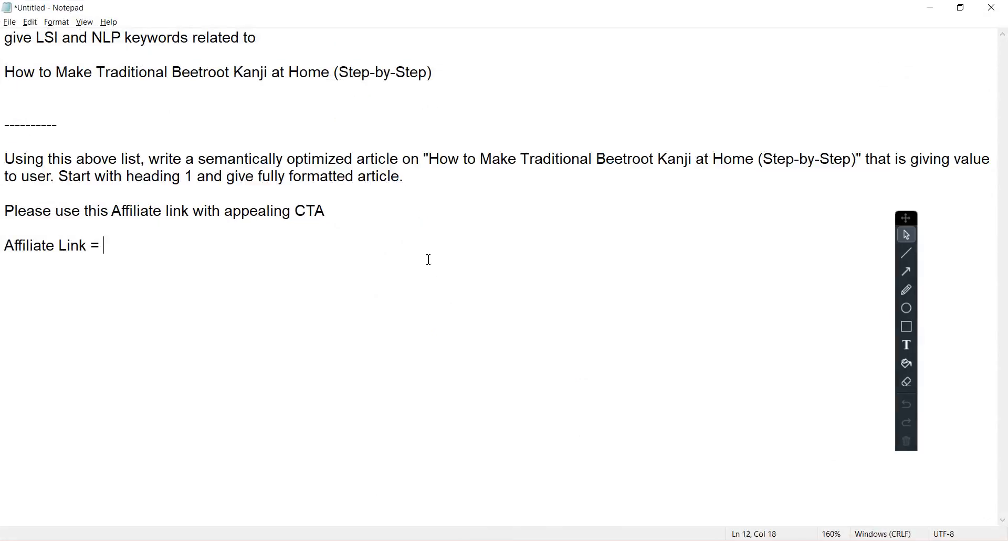
{"action": "left_click", "coordinate": [371, 202]}
{"action": "key", "text": "Return"}
{"action": "key", "text": "Return"}
{"action": "key", "text": "Return"}
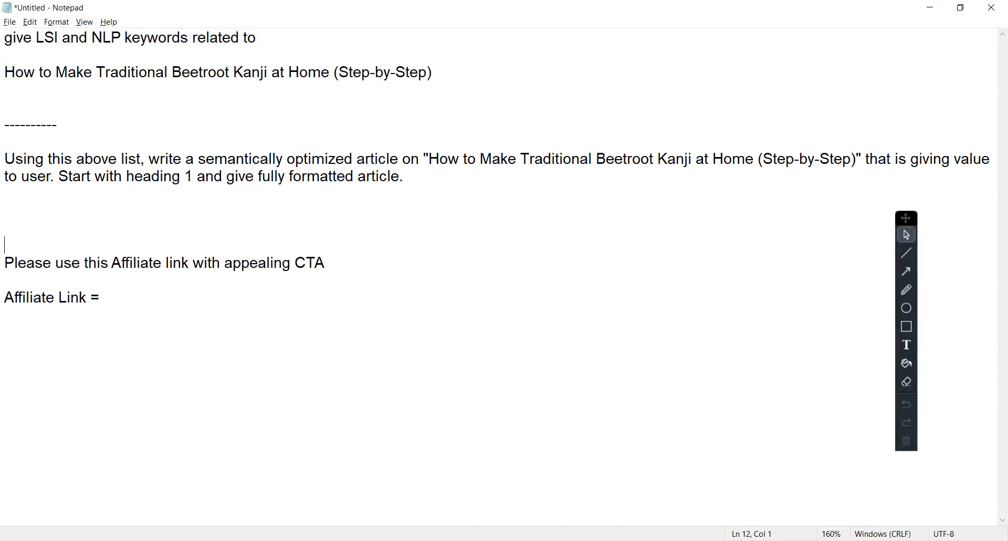